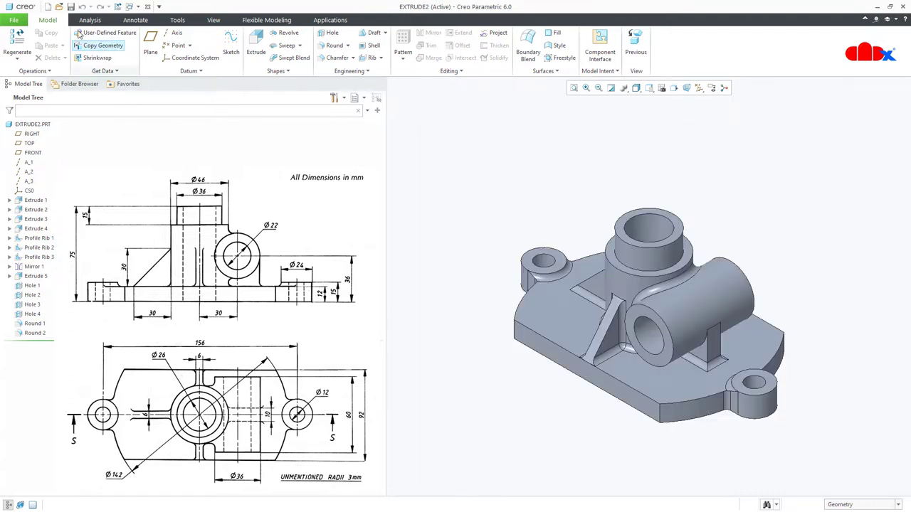
Create a new drawing of the EXTRUDE2 part with the default template and the model's file name, and maximize its window.
click(47, 6)
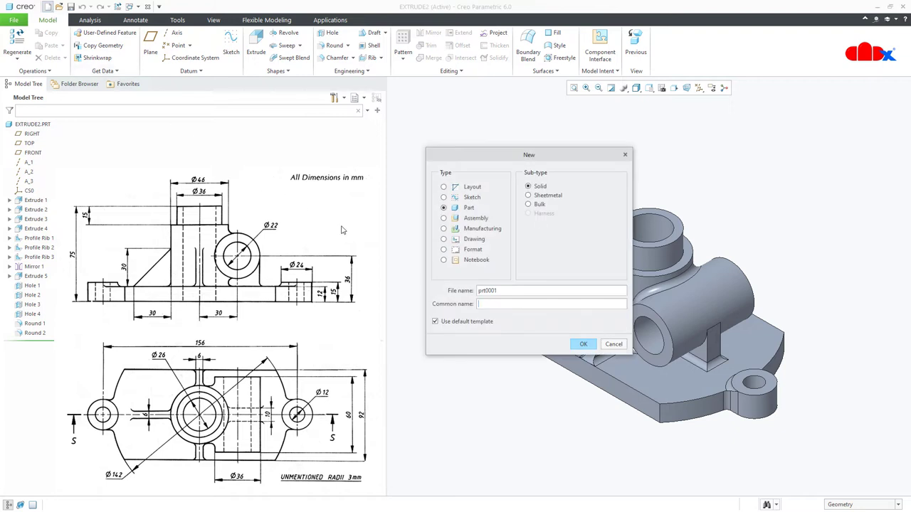
click(443, 239)
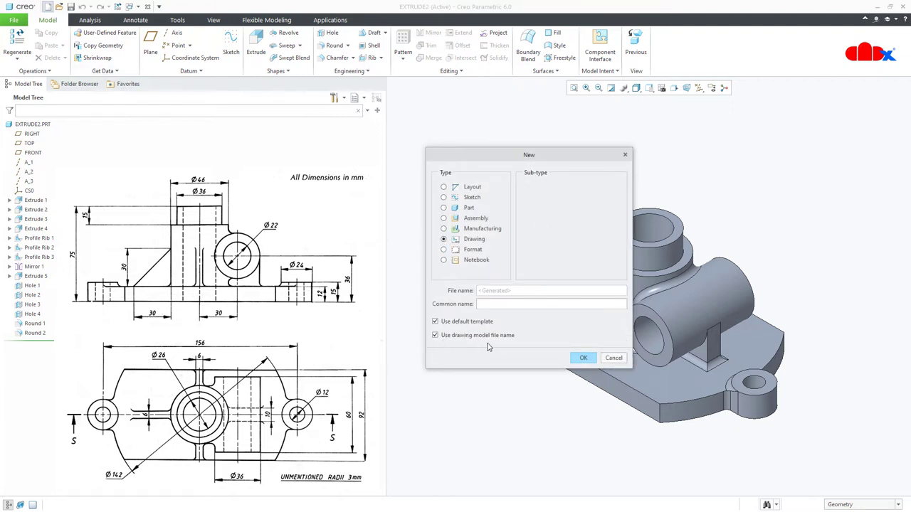
click(437, 341)
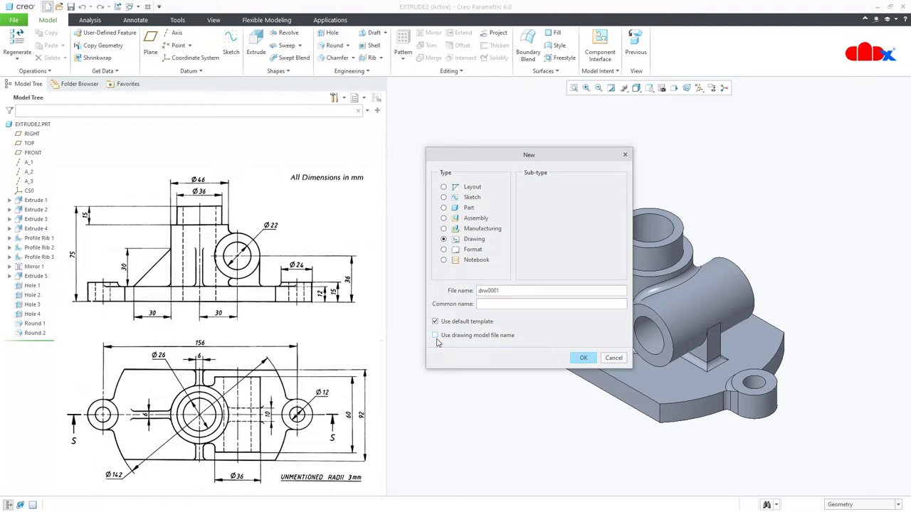
double_click(510, 291)
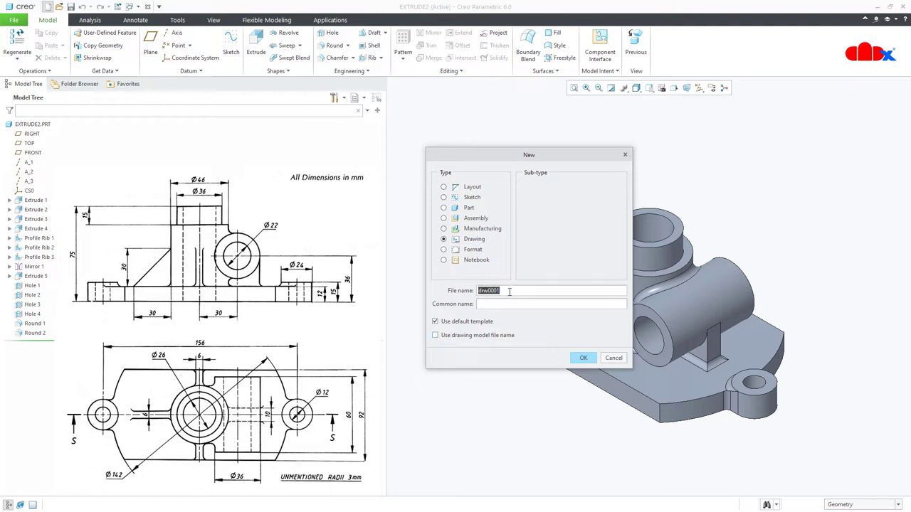
click(449, 335)
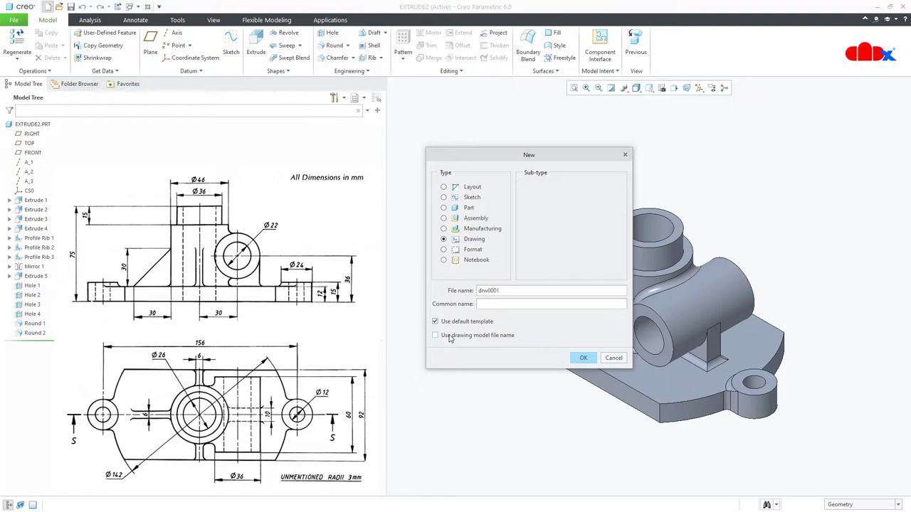
click(583, 358)
click(583, 359)
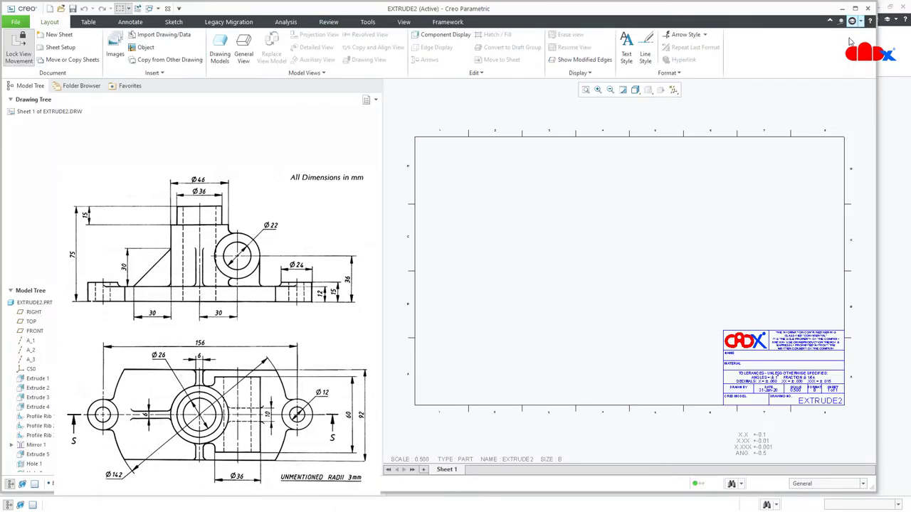
click(855, 8)
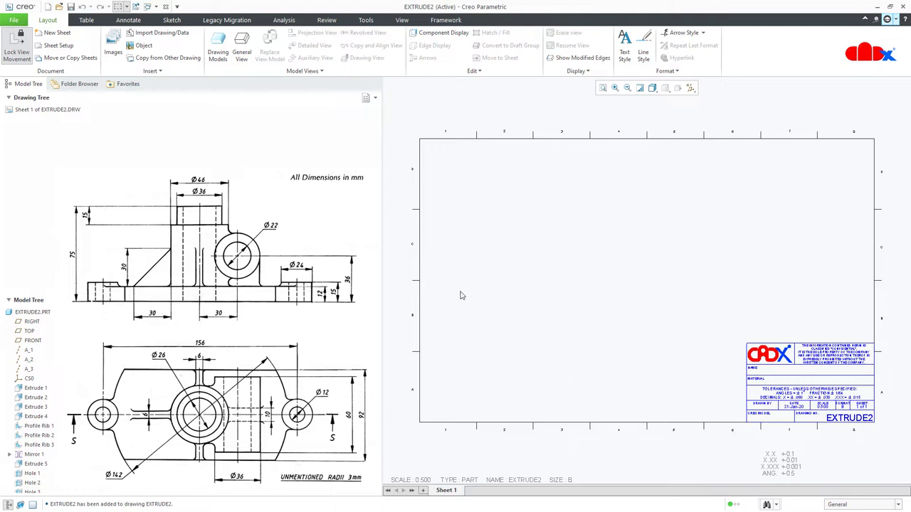
Place a general view with no combined state in the sheet's lower-left area and orient it to TOP.
click(242, 57)
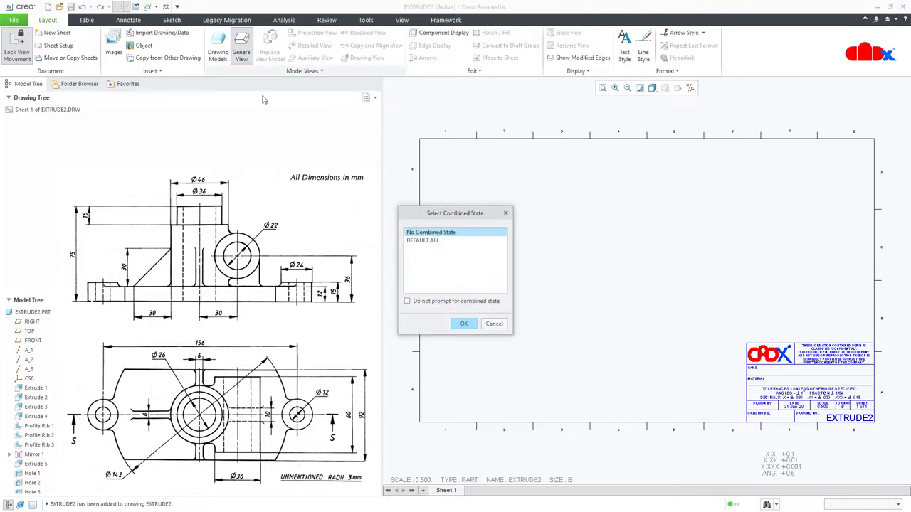
click(461, 325)
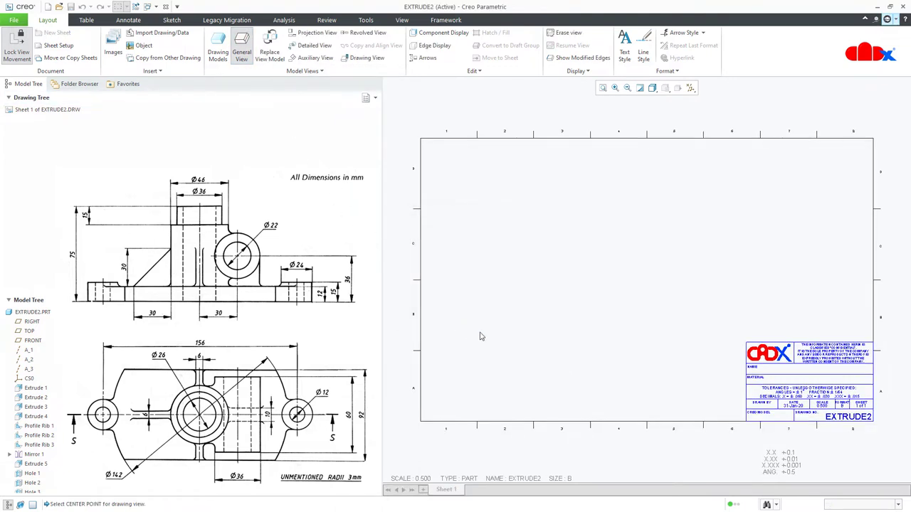
click(545, 351)
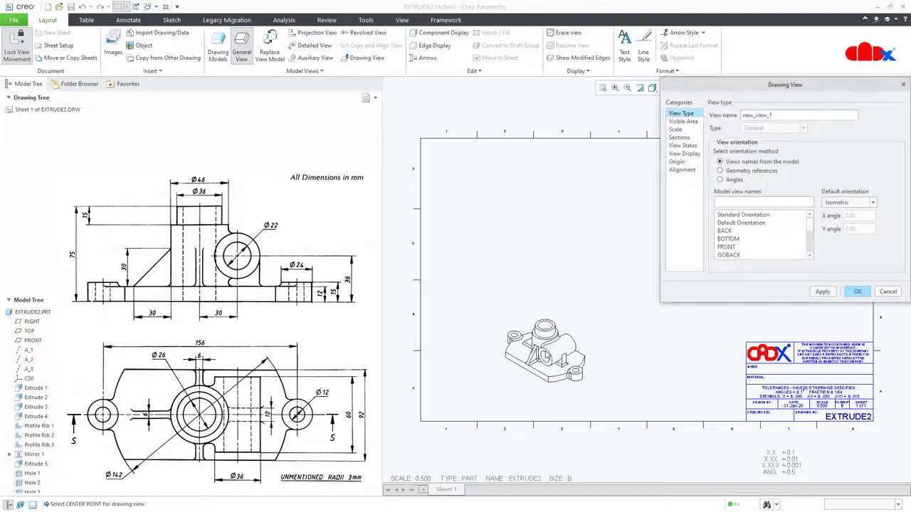
scroll(753, 256, down, 3)
click(752, 256)
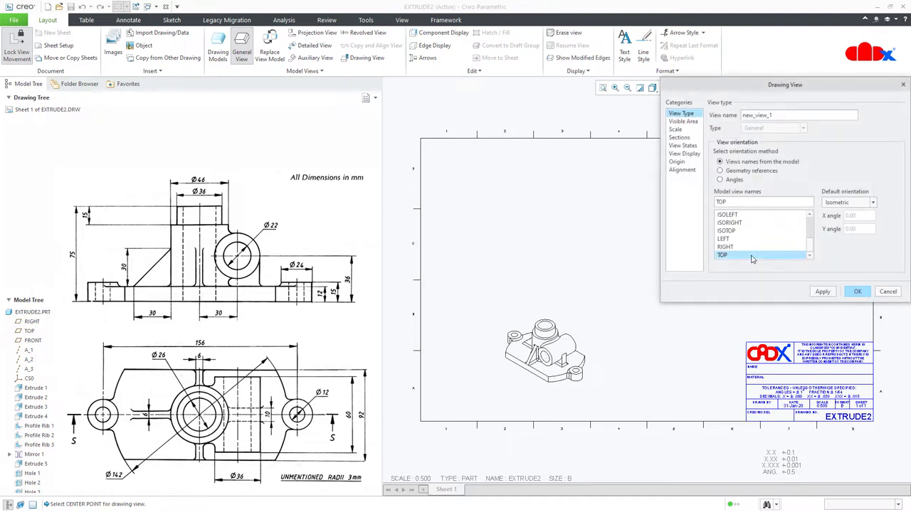
click(823, 293)
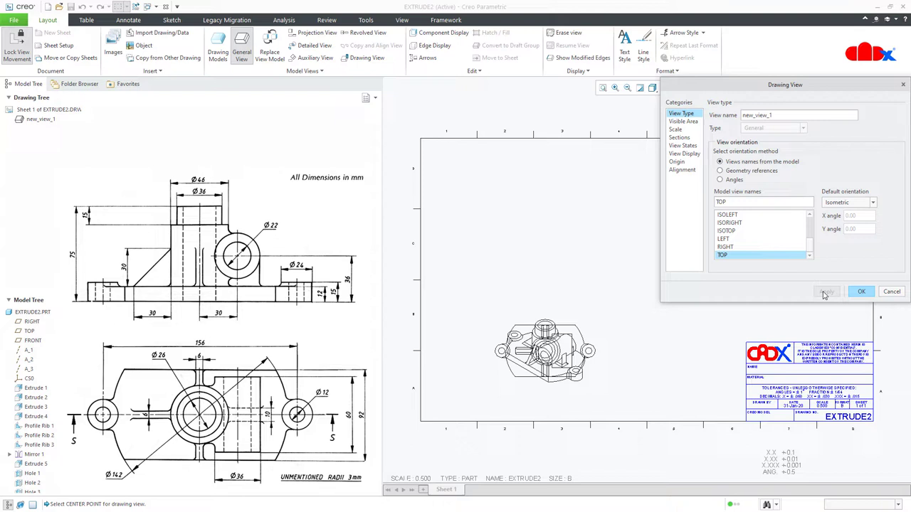
click(861, 292)
click(685, 376)
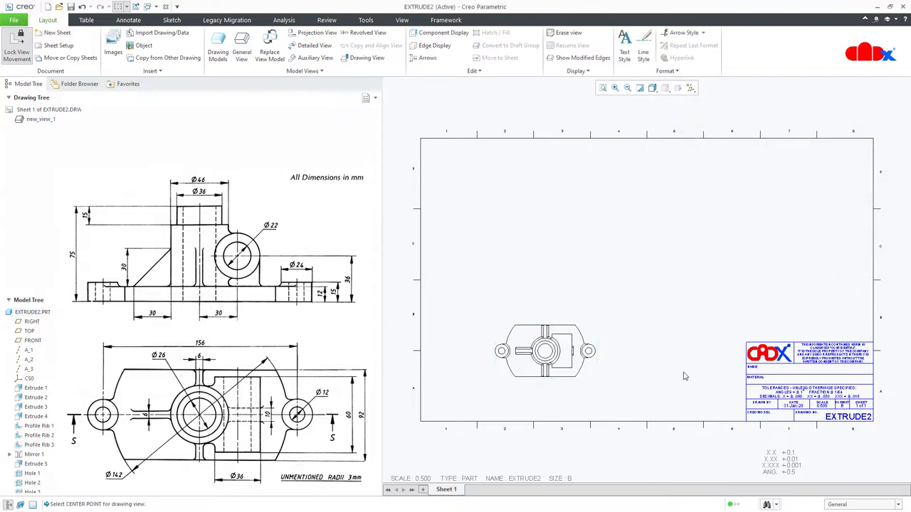
Try a projection view above the top view, and delete it.
click(566, 355)
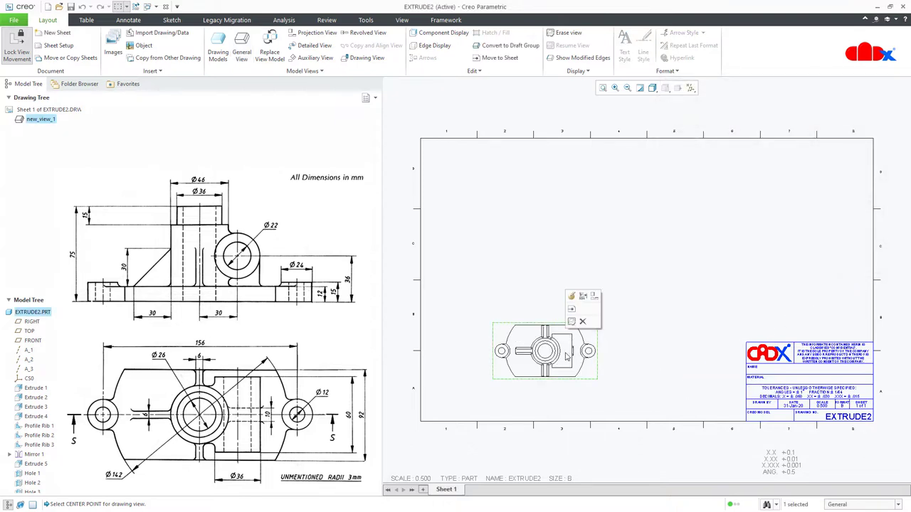
click(296, 37)
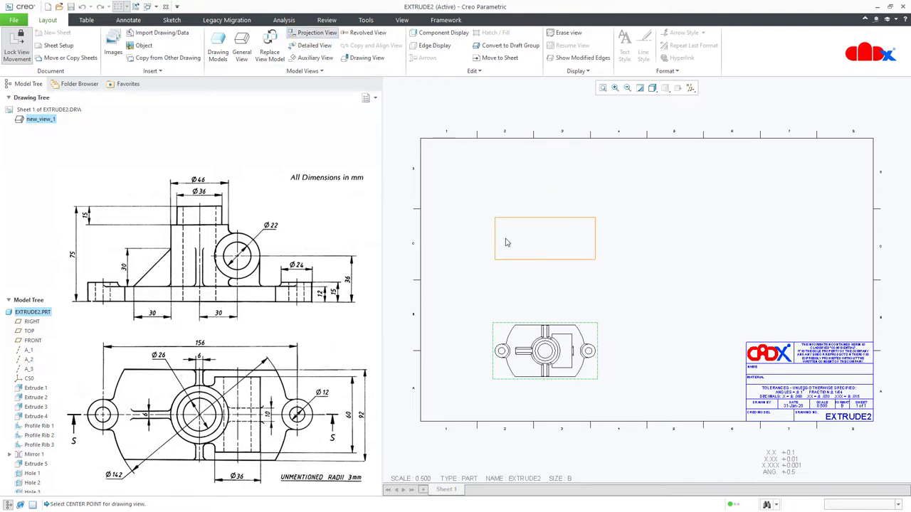
click(506, 242)
click(506, 290)
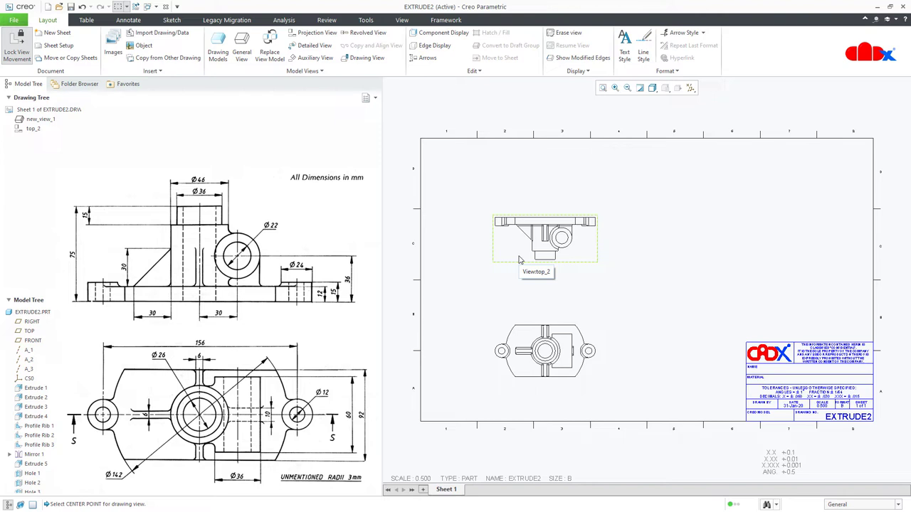
click(519, 260)
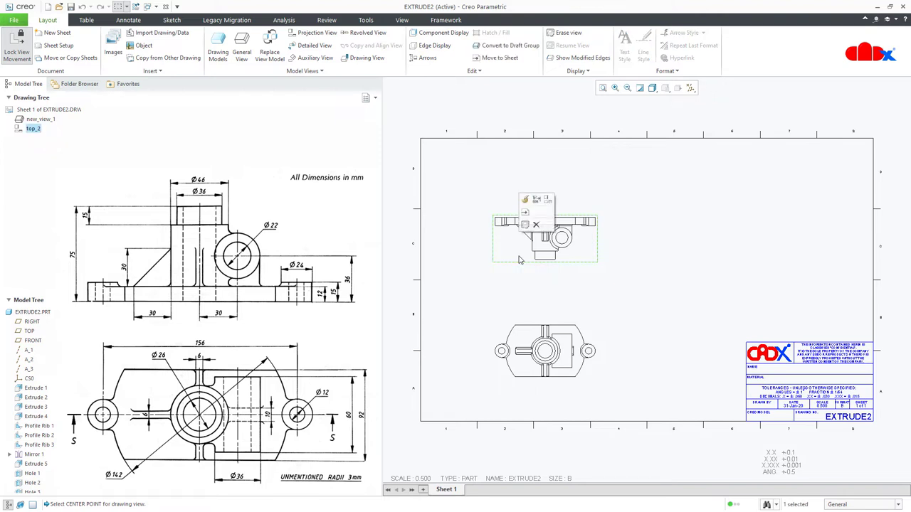
key(Delete)
Open the drawing's detail options from its drawing properties and search them for "projection".
click(16, 20)
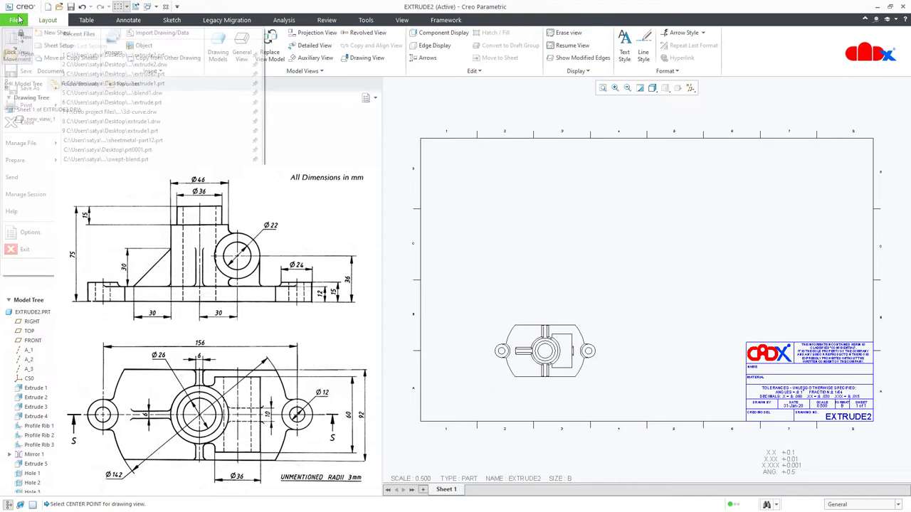
mouse_move(20, 163)
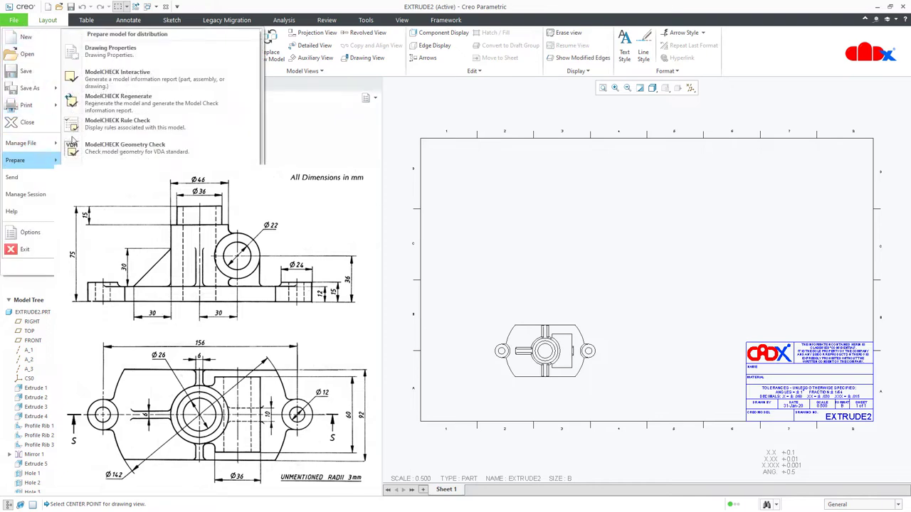
click(110, 50)
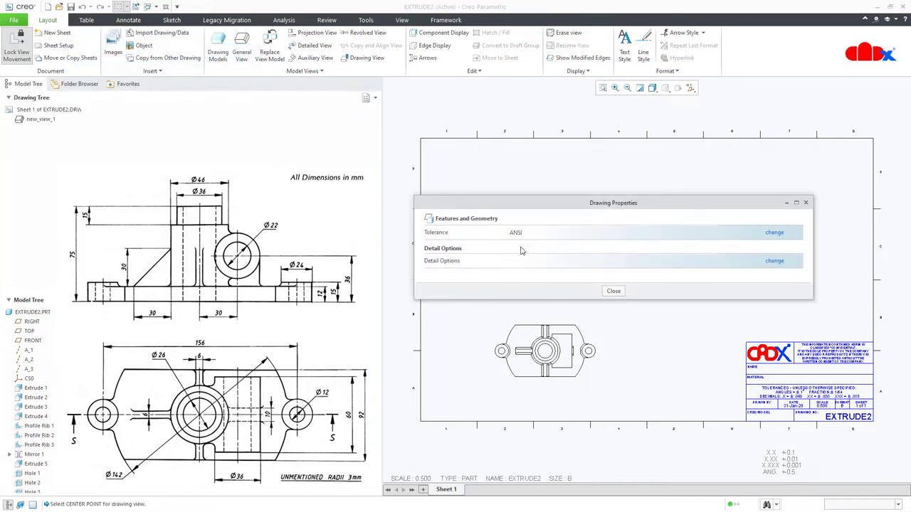
click(774, 260)
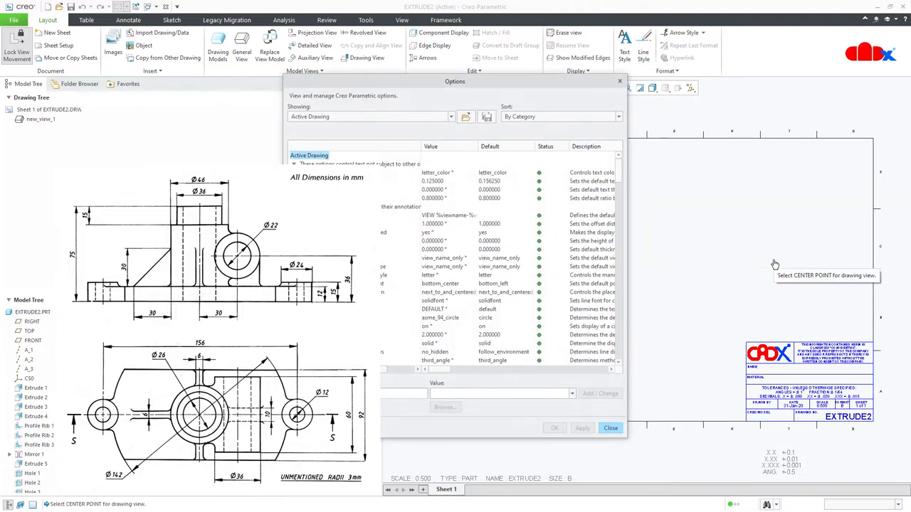
drag(557, 87, 675, 119)
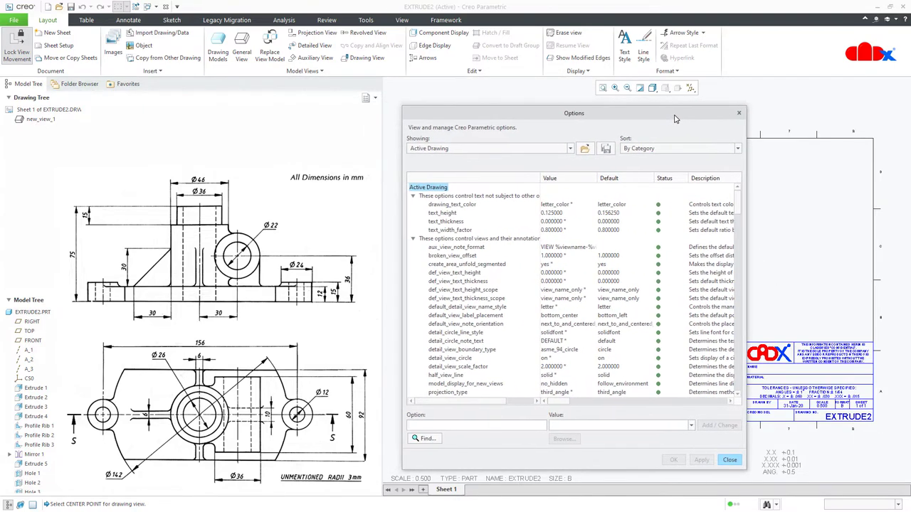
click(425, 440)
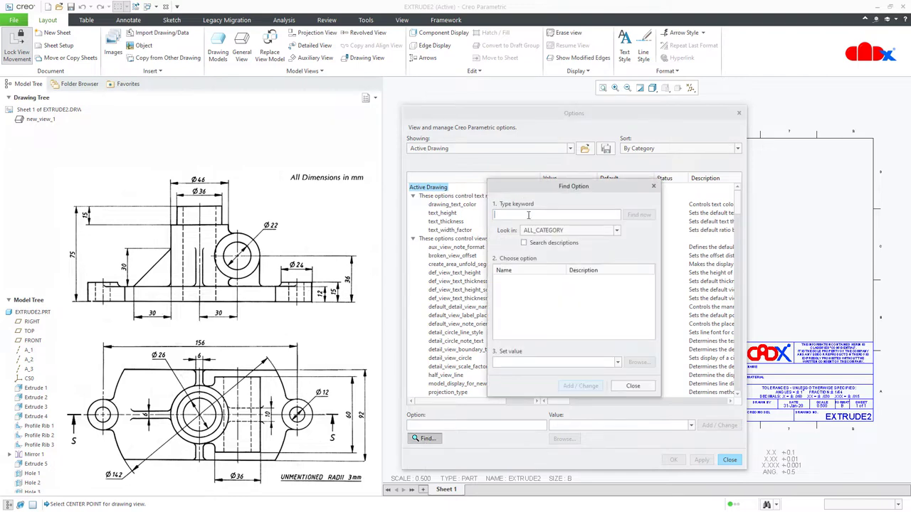
text(projection)
click(628, 217)
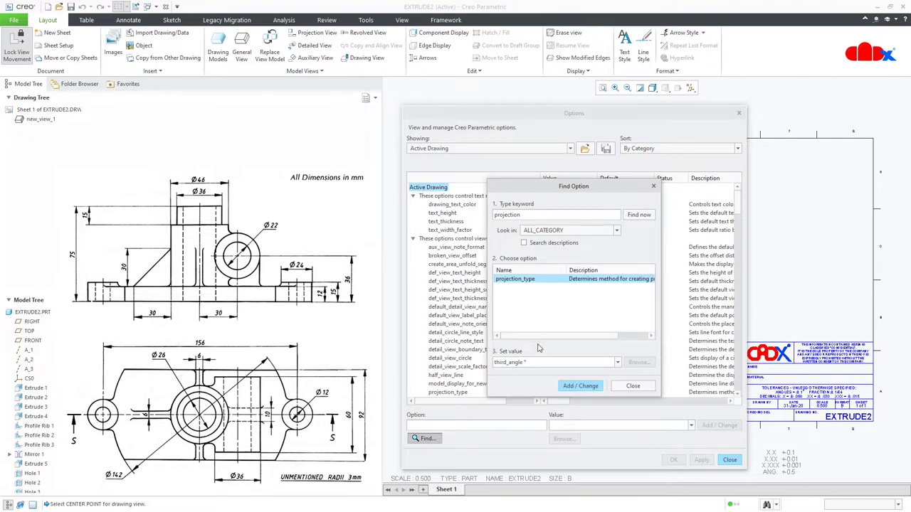
Set the projection_type option to first_angle, apply it, and close the drawing options and properties.
click(617, 363)
click(616, 382)
click(600, 387)
click(632, 388)
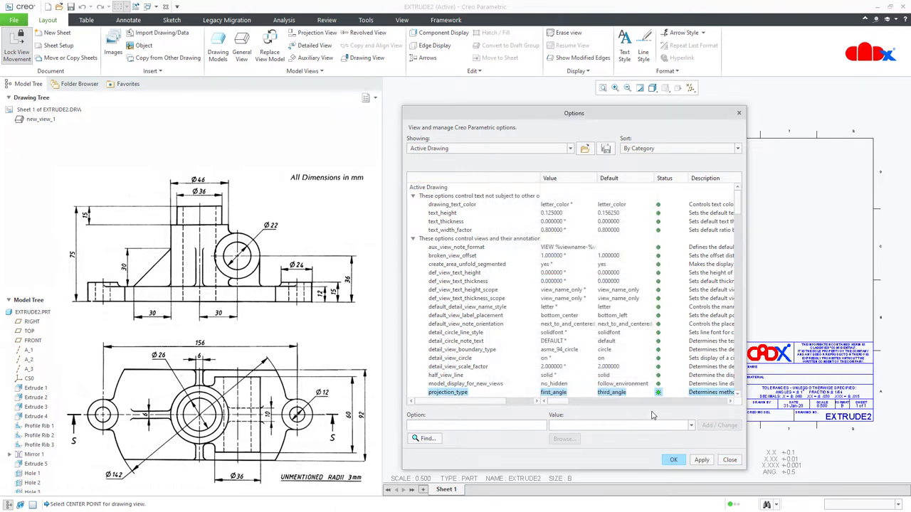
click(701, 460)
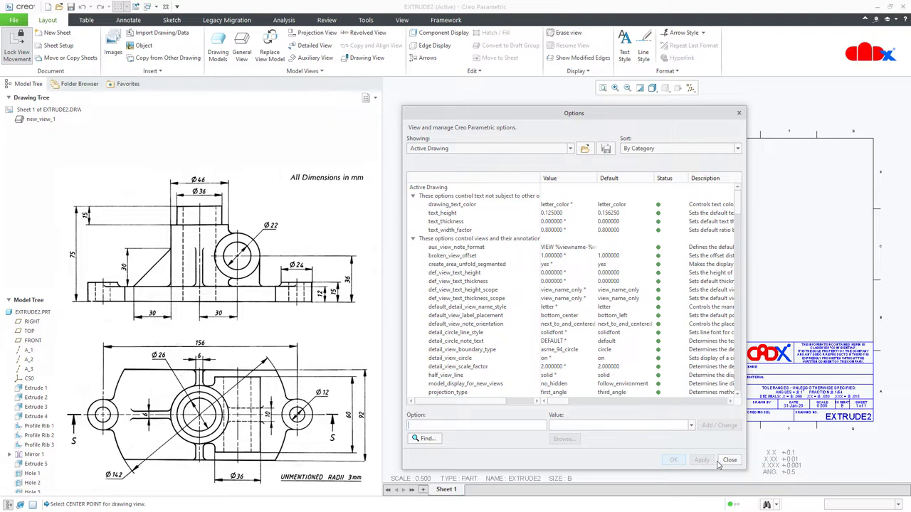
click(730, 460)
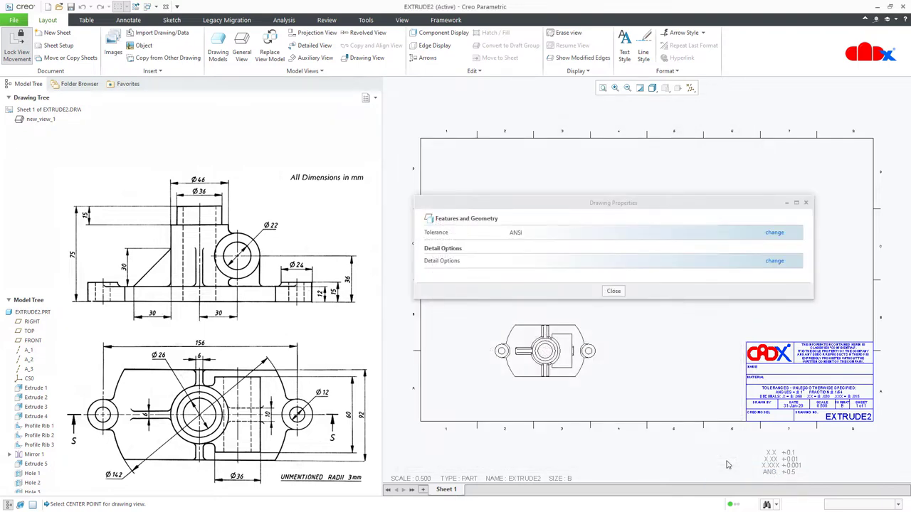
click(616, 291)
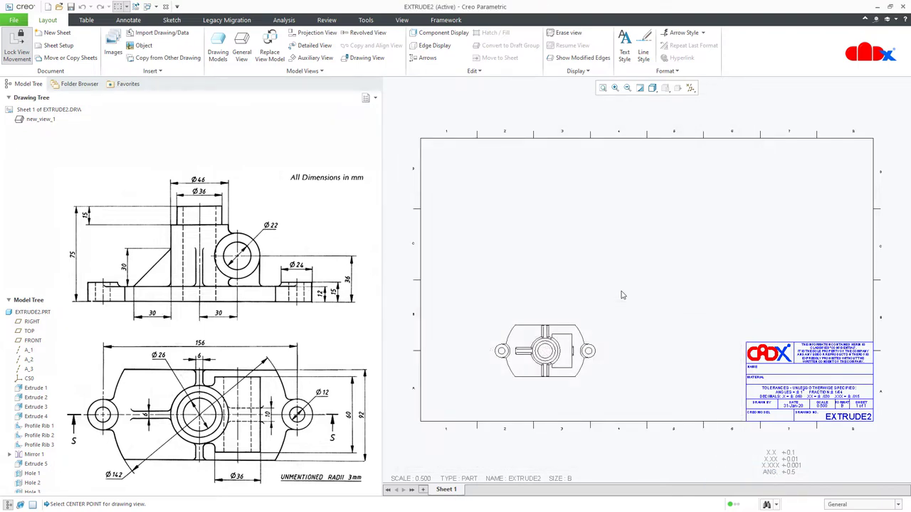
Place a projection view of the part directly above the top view.
click(316, 33)
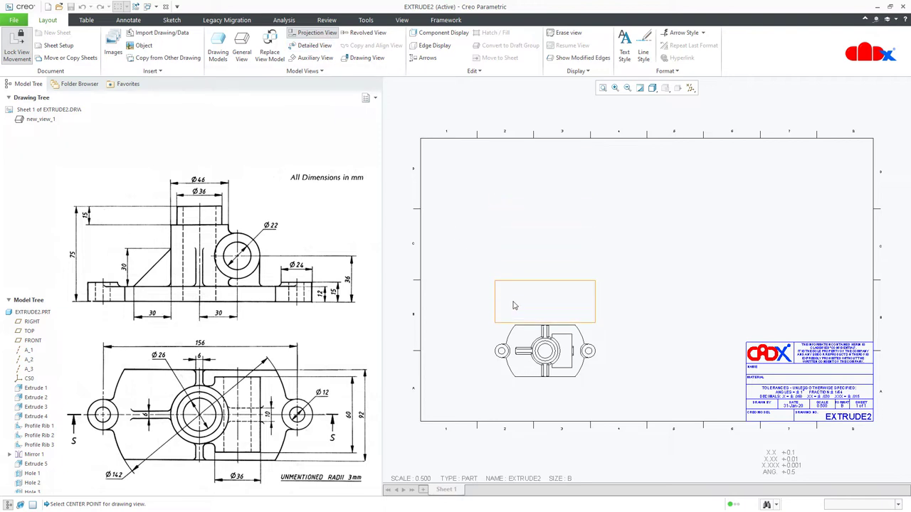
click(546, 274)
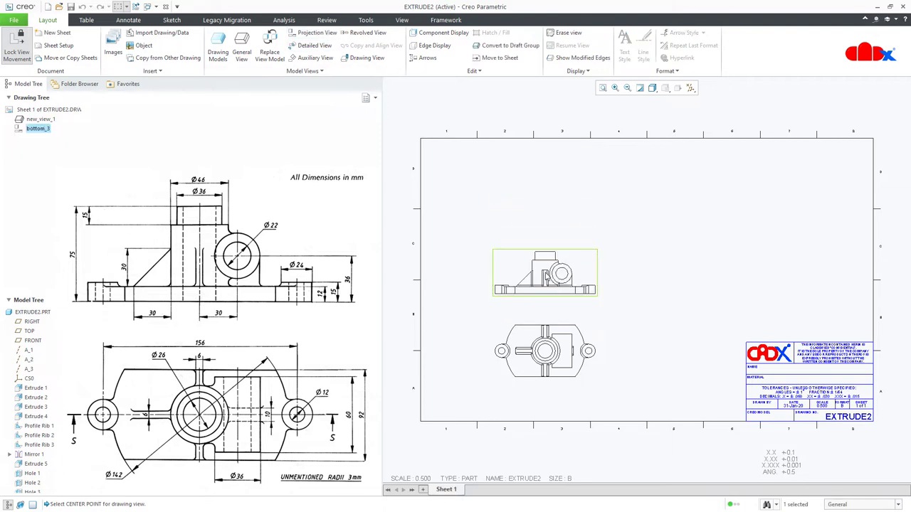
click(629, 328)
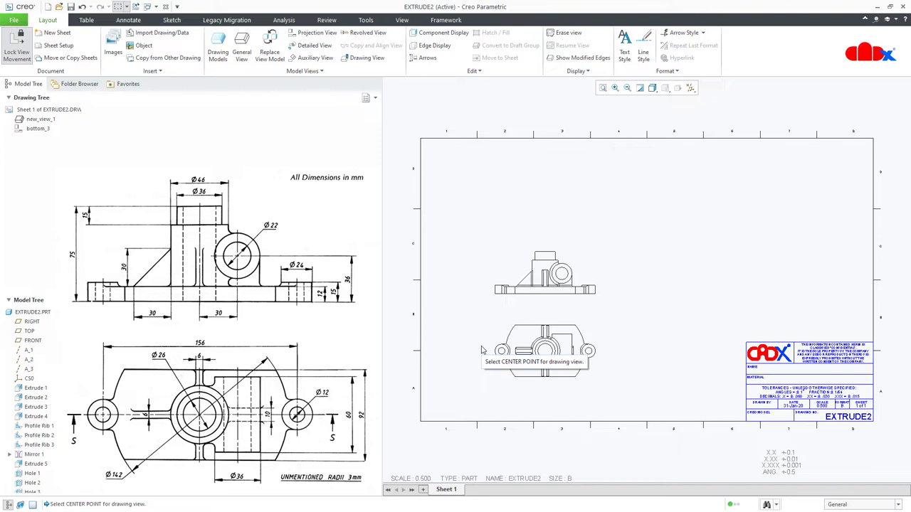
Set the drawing sheet's scale to 1.
double_click(421, 479)
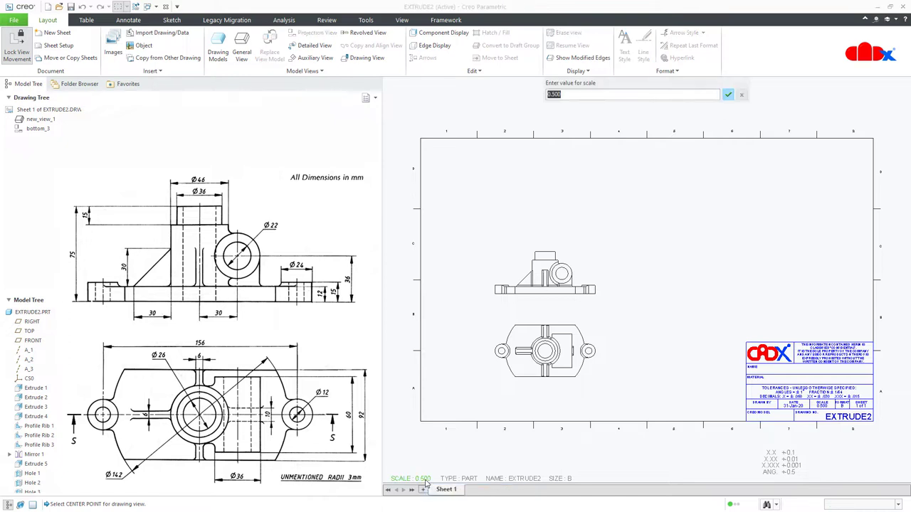
text(1)
key(Return)
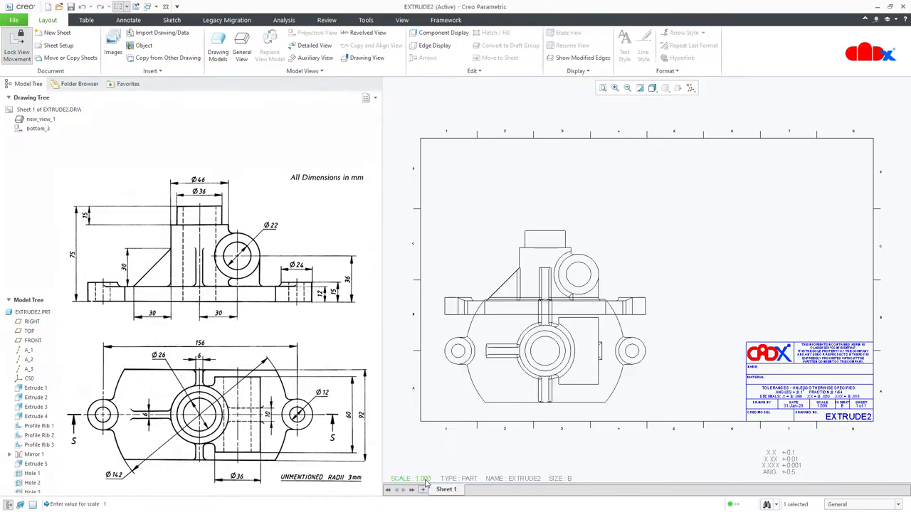
Unlock view movement, move the projected view up clear of the top view, and shift the top view slightly right and up.
click(545, 279)
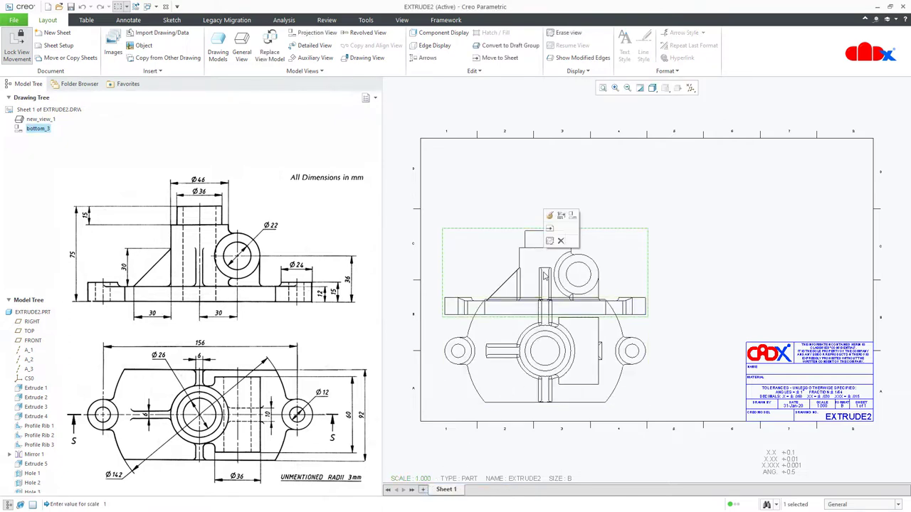
click(16, 56)
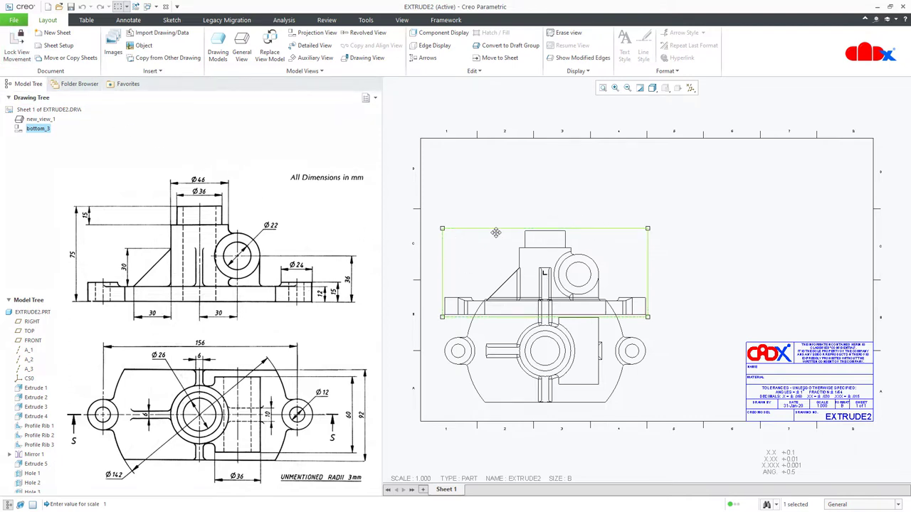
drag(496, 241, 494, 175)
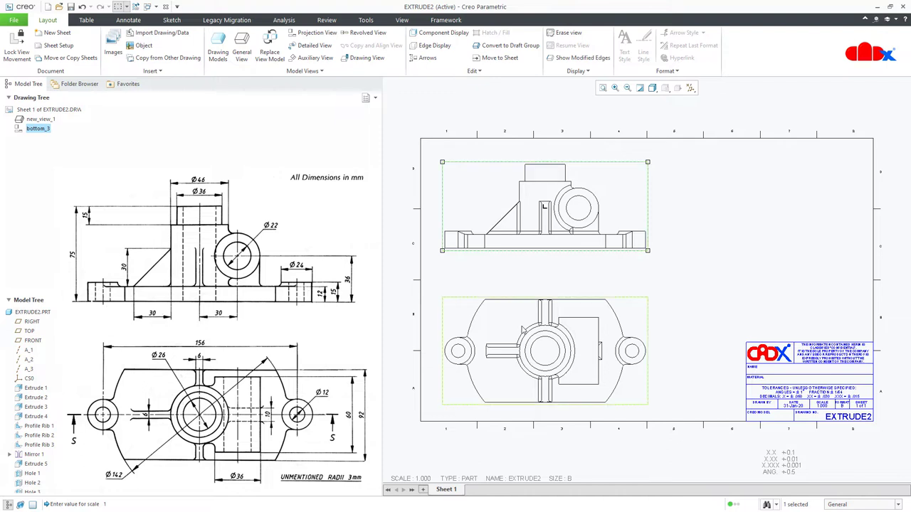
click(532, 330)
drag(532, 330, 559, 317)
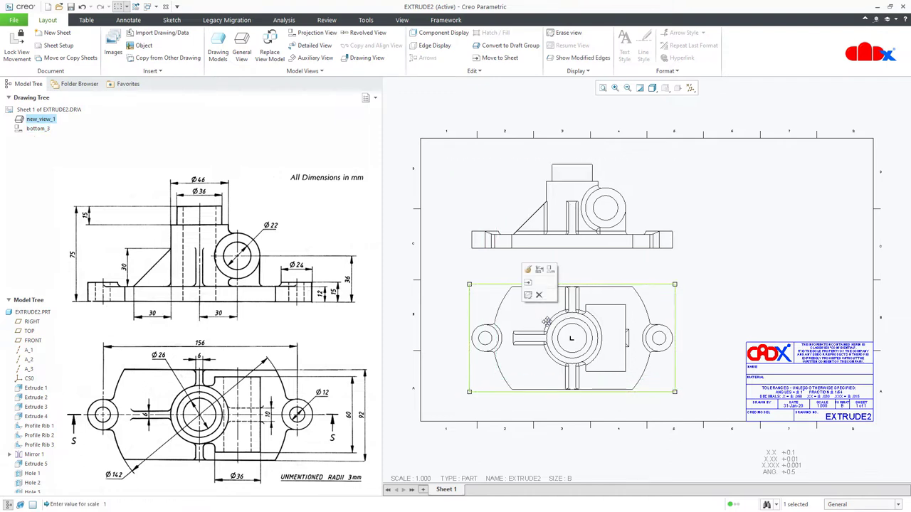
click(714, 350)
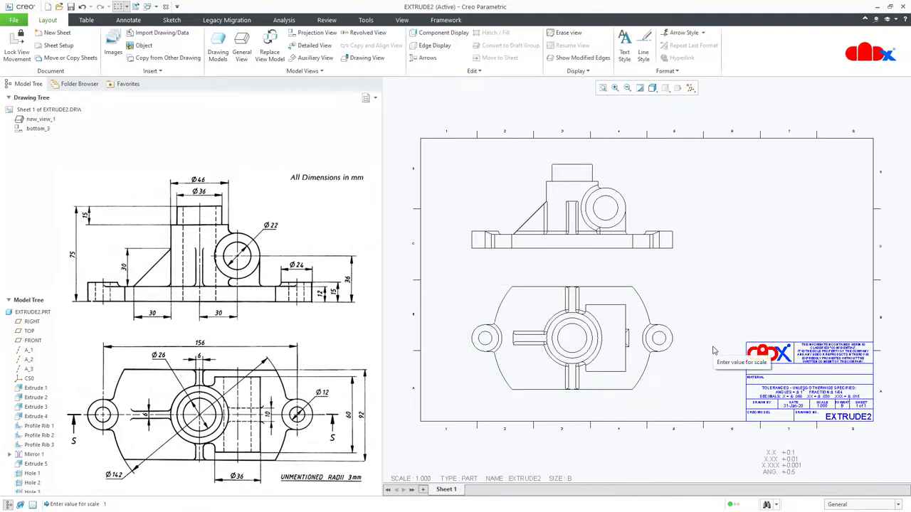
Place a general isometric view with no combined state in the sheet's upper-right area, displayed as Shading With Edges, and adjust its position.
click(242, 50)
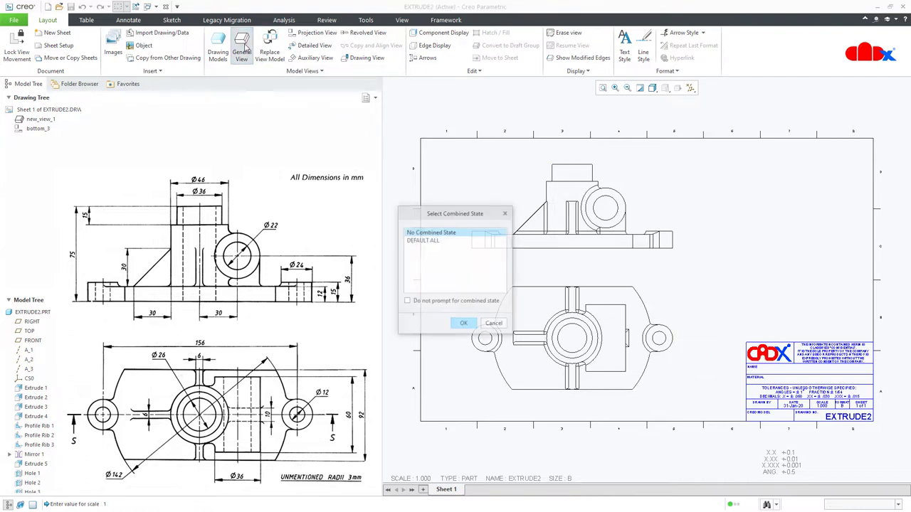
click(467, 324)
click(807, 210)
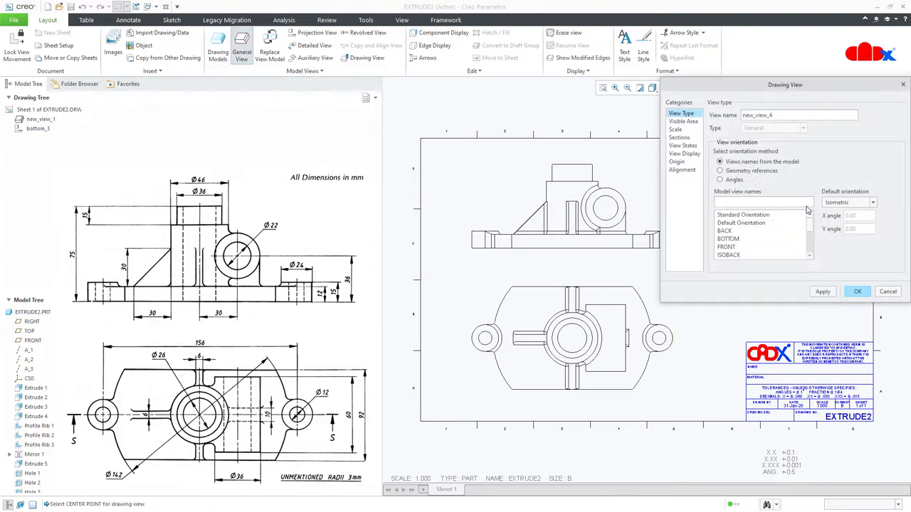
click(684, 154)
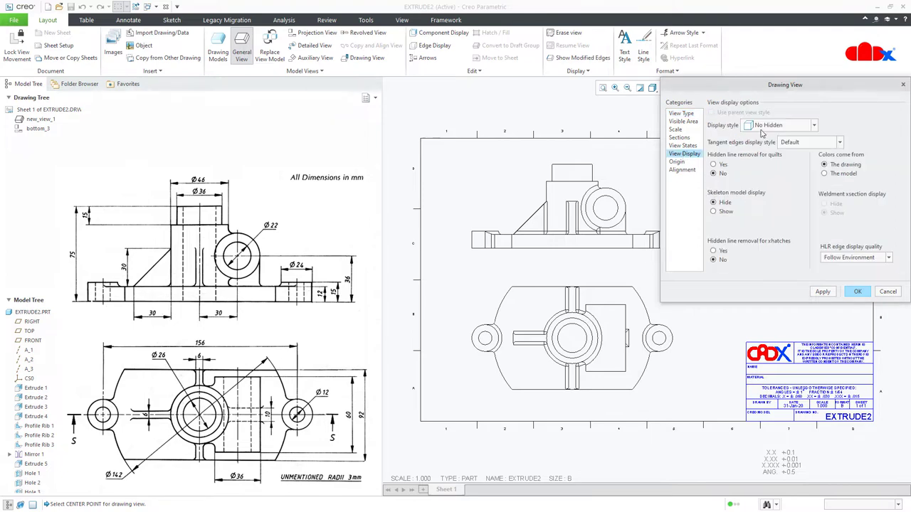
click(770, 127)
click(772, 190)
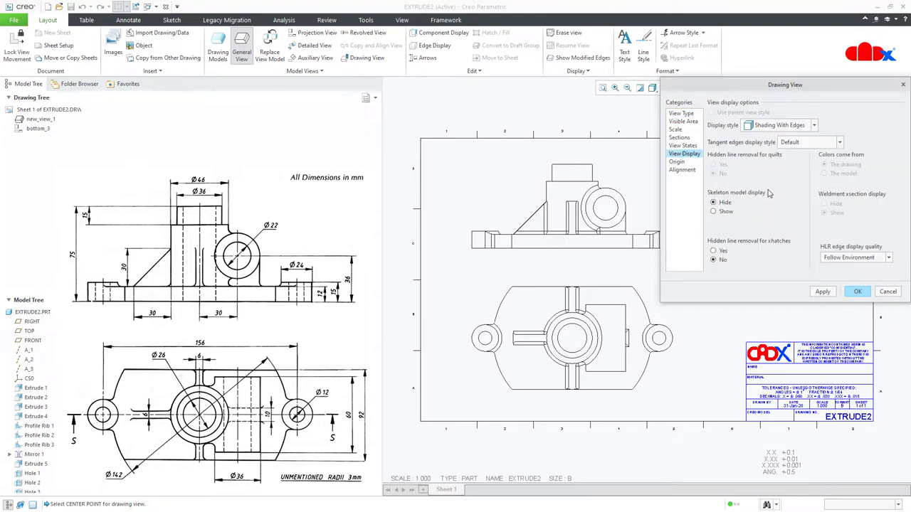
click(823, 292)
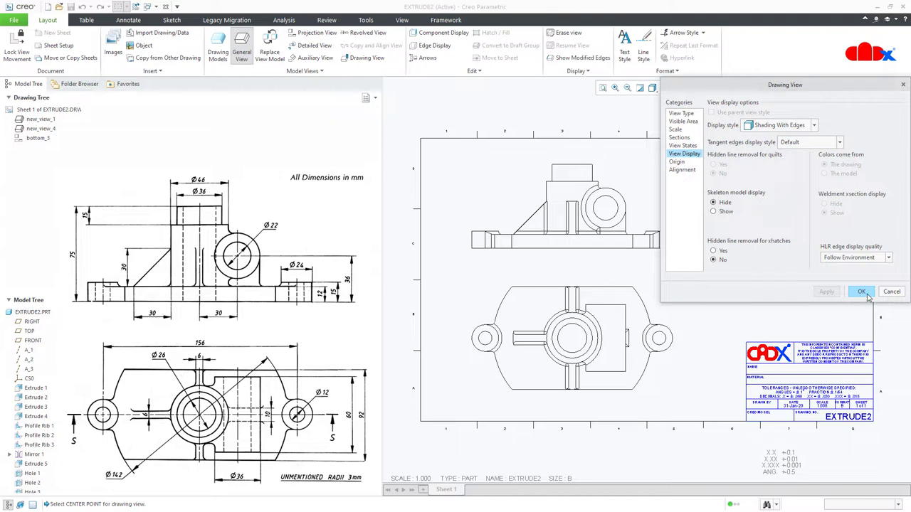
click(861, 292)
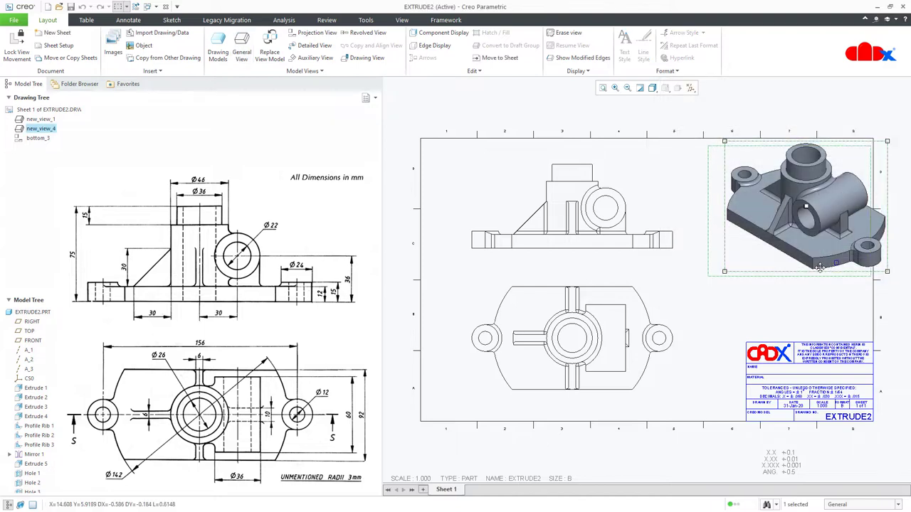
click(819, 268)
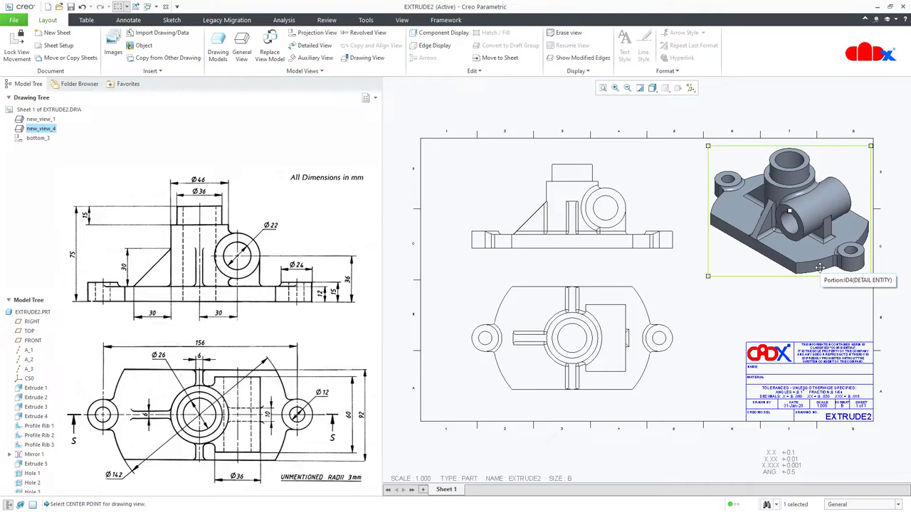
Give the isometric view a custom scale of 0.6 and move it closer to the sheet's upper-right corner.
double_click(819, 268)
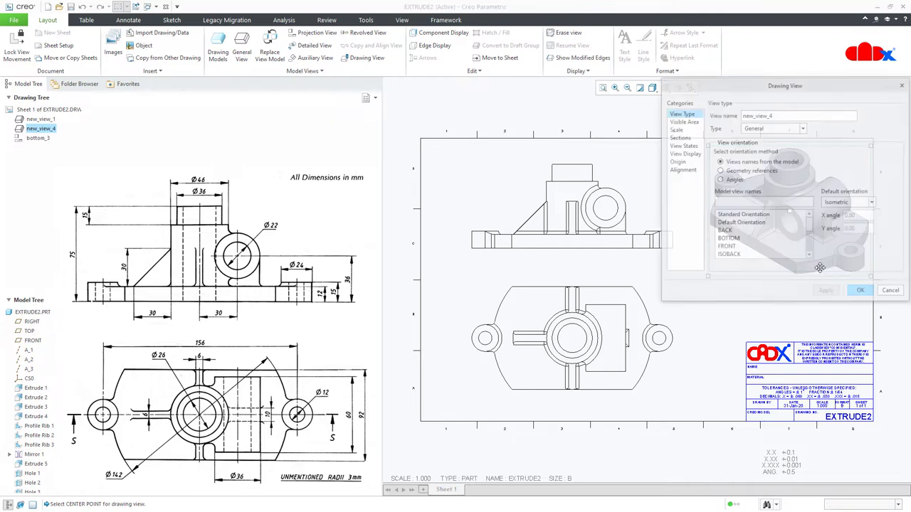
click(676, 130)
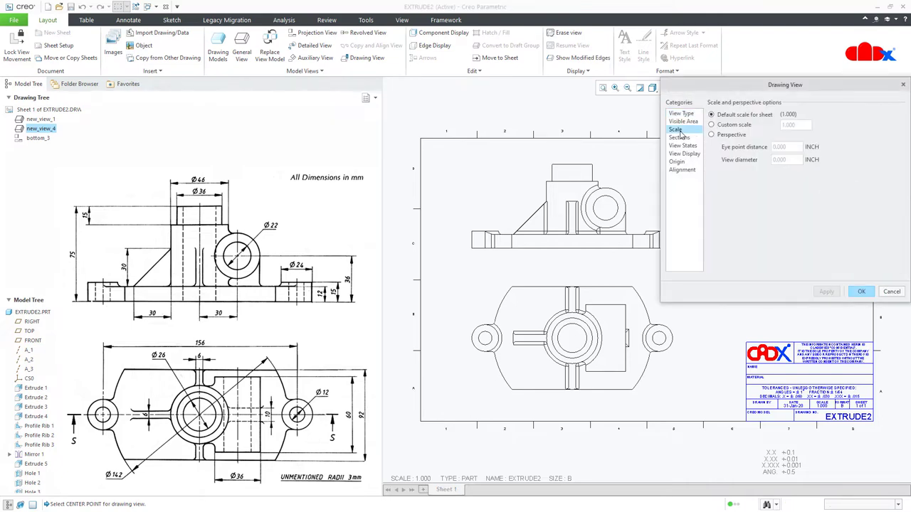
click(711, 125)
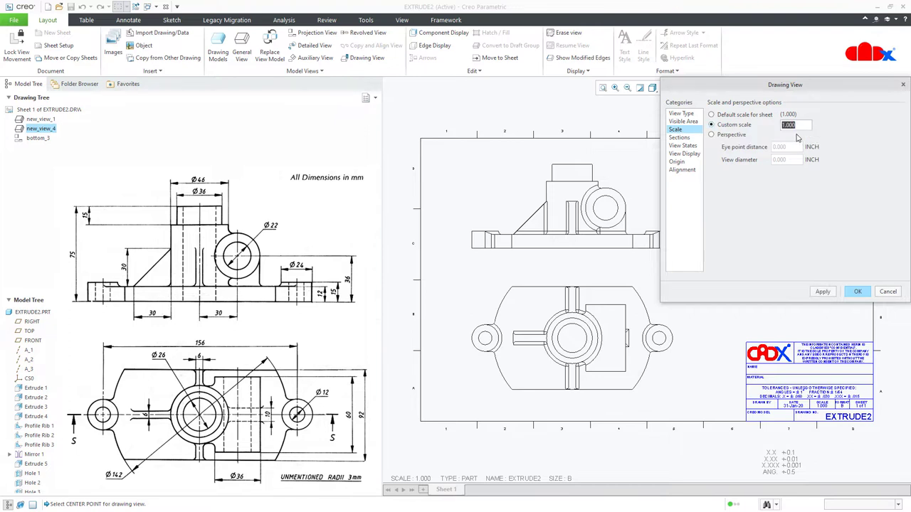
key(BackSpace)
text(.6)
click(823, 292)
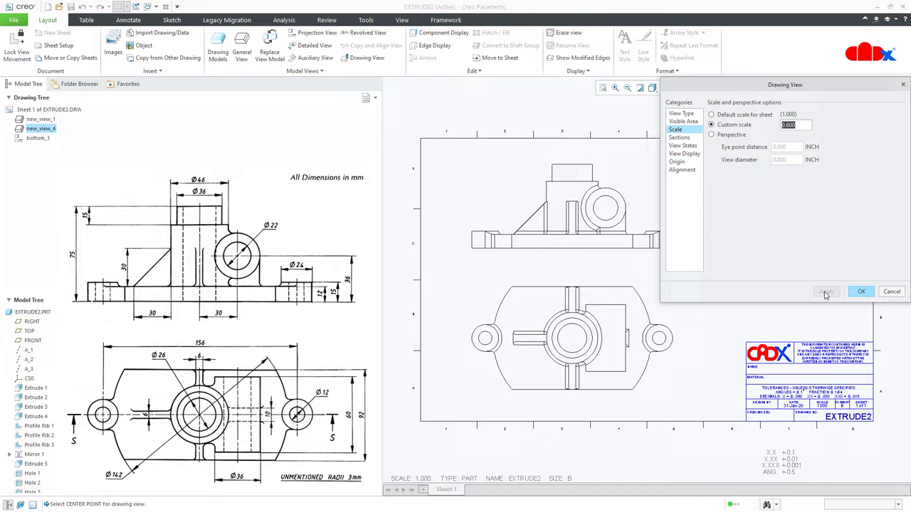
click(860, 292)
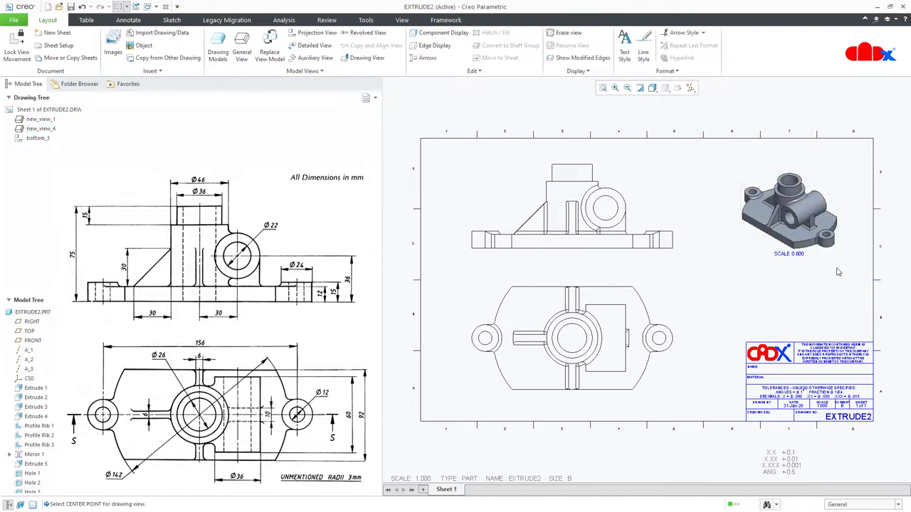
drag(819, 249, 837, 230)
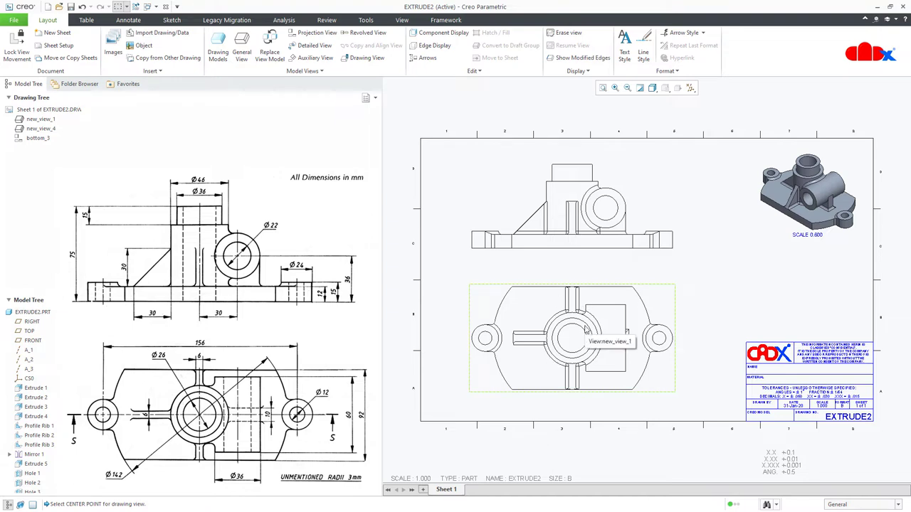
Set the top view's display style to Hidden and its tangent edges display style to None.
double_click(651, 307)
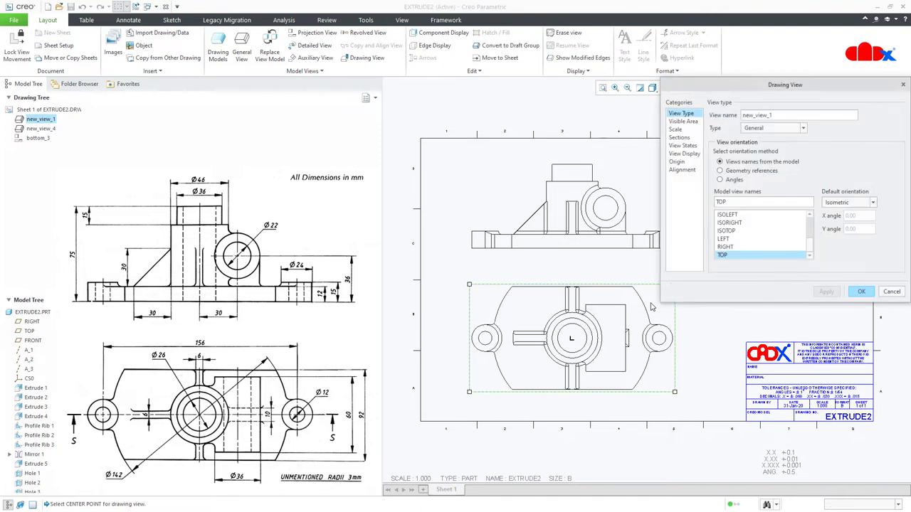
click(681, 154)
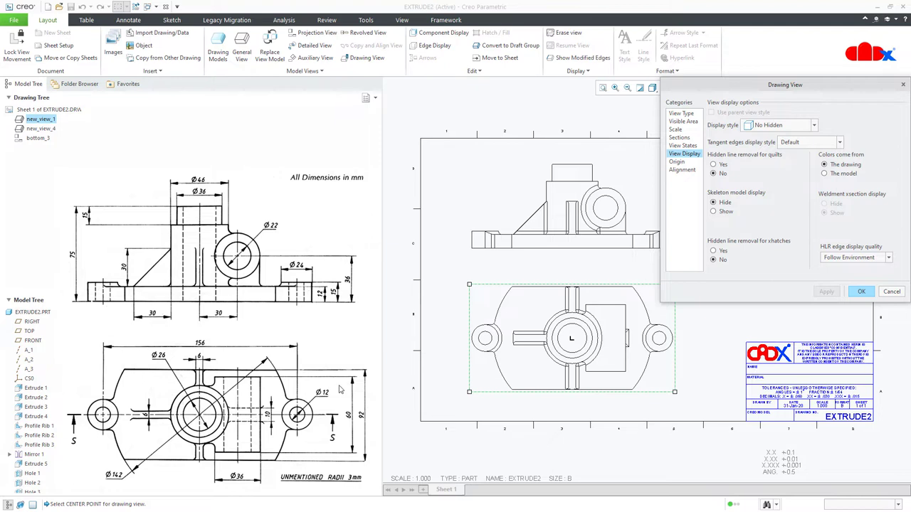
click(768, 125)
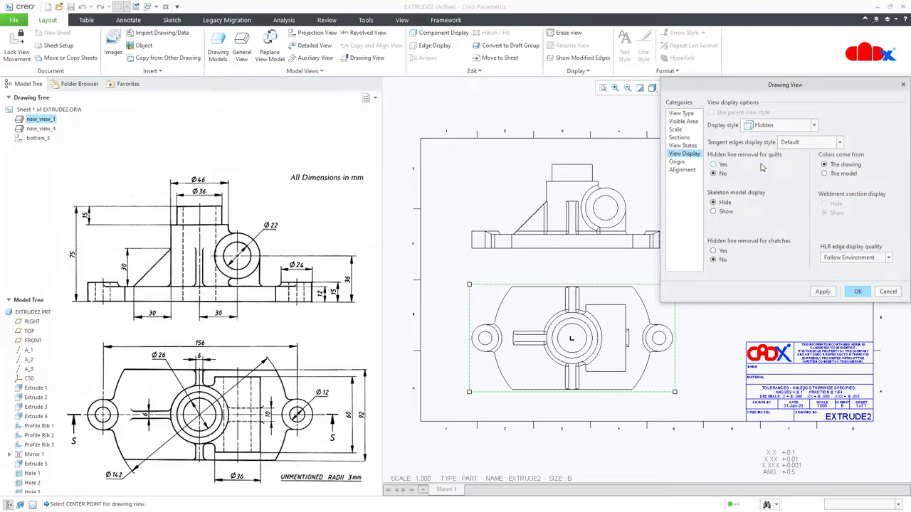
click(801, 143)
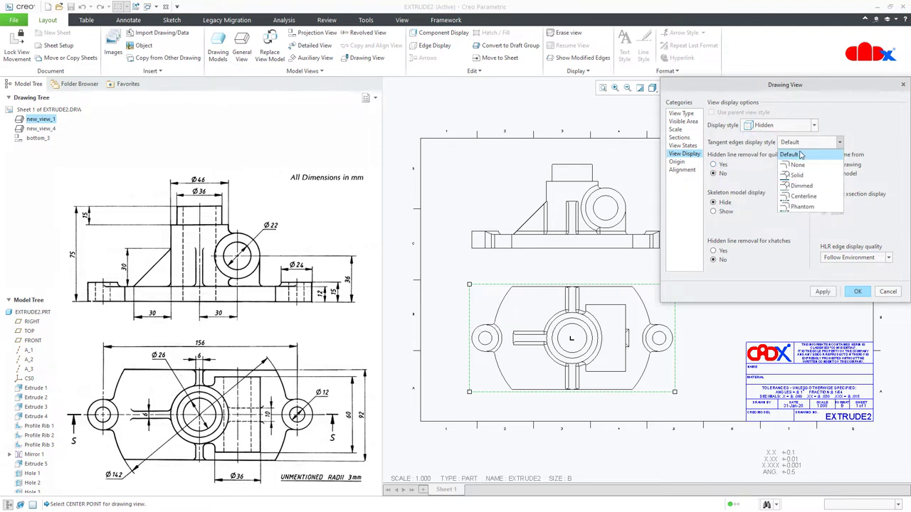
click(799, 165)
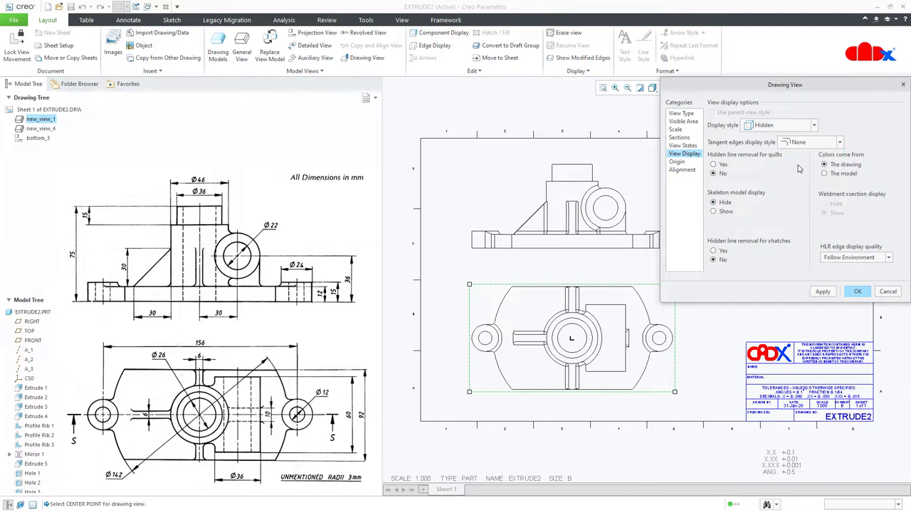
click(823, 292)
click(861, 292)
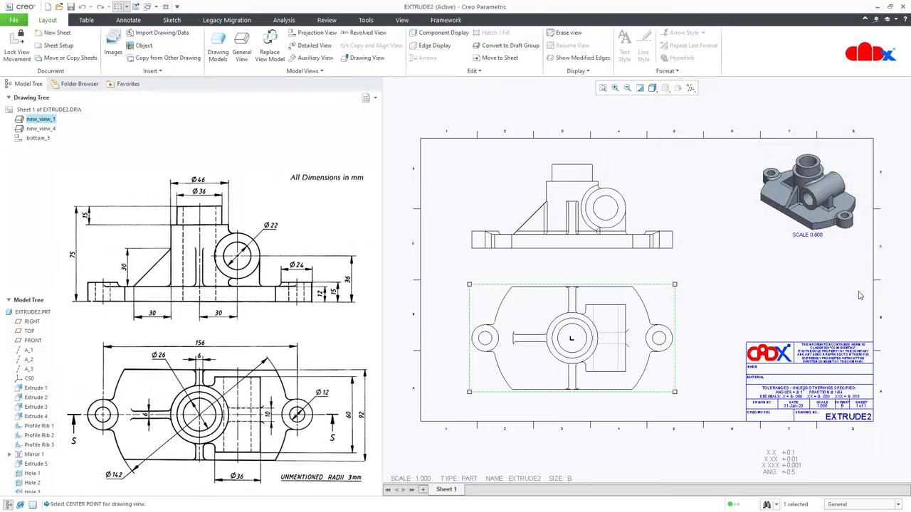
click(731, 314)
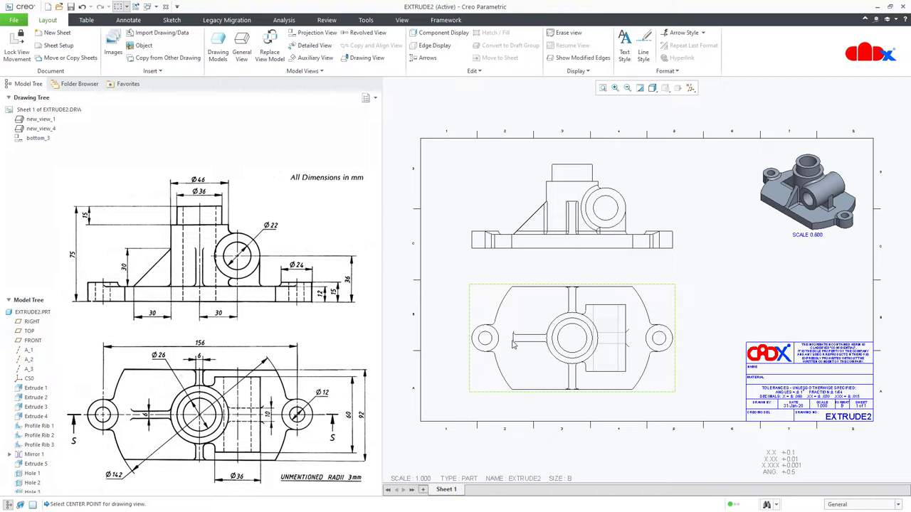
Erase the vertical end line of the left horizontal rib in the top view using Edge Display.
click(421, 48)
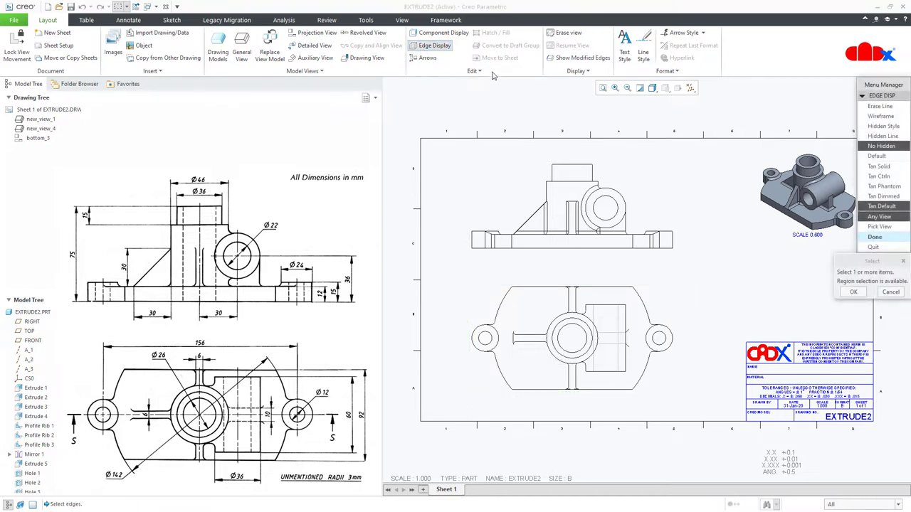
click(879, 106)
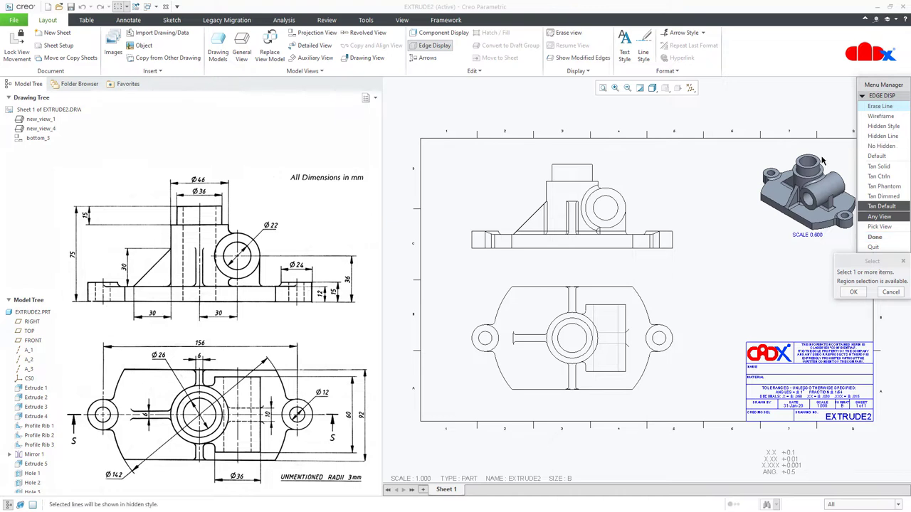
click(513, 341)
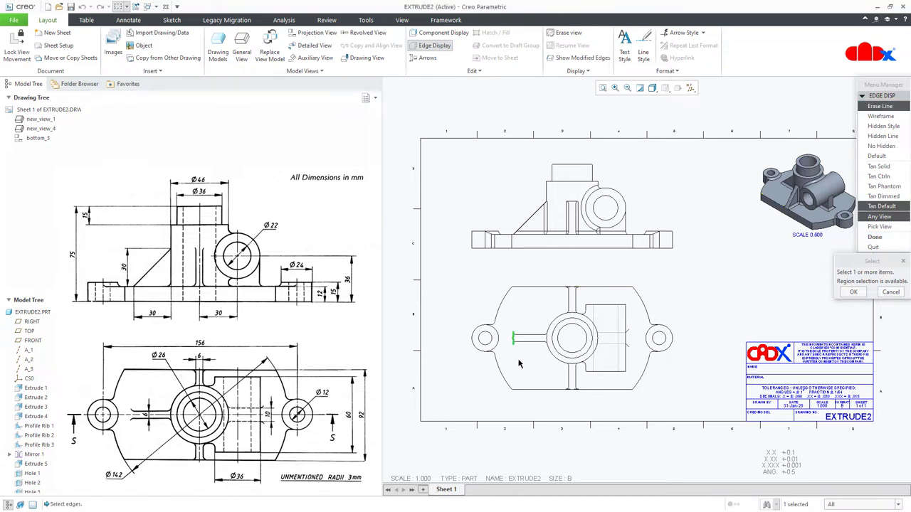
middle_click(519, 364)
Erase the short edge lines at the outer ends of the upper and lower vertical ribs in the top view, then finish Edge Display.
scroll(584, 294, up, 5)
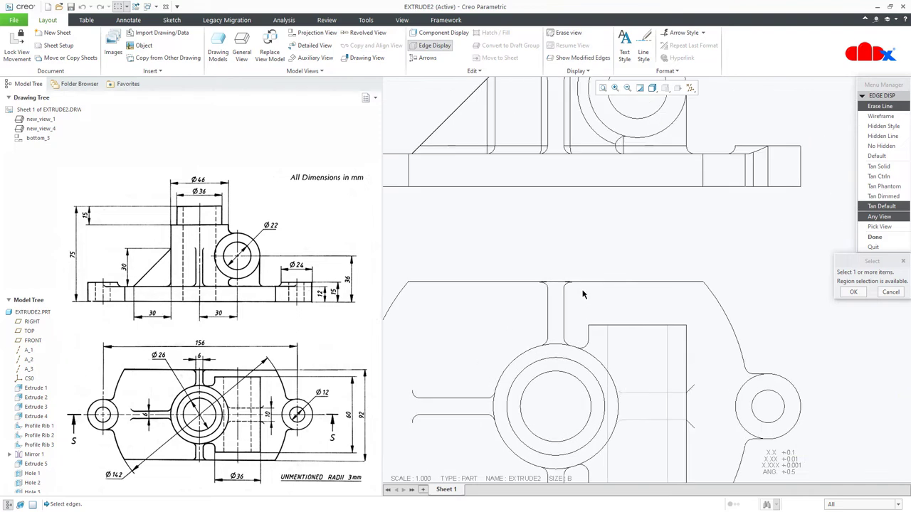
click(549, 274)
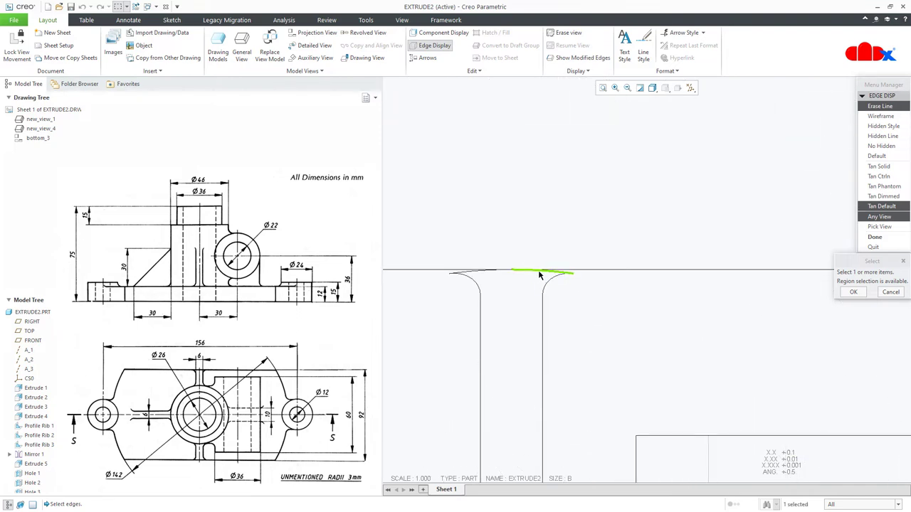
middle_click(496, 276)
scroll(491, 271, down, 5)
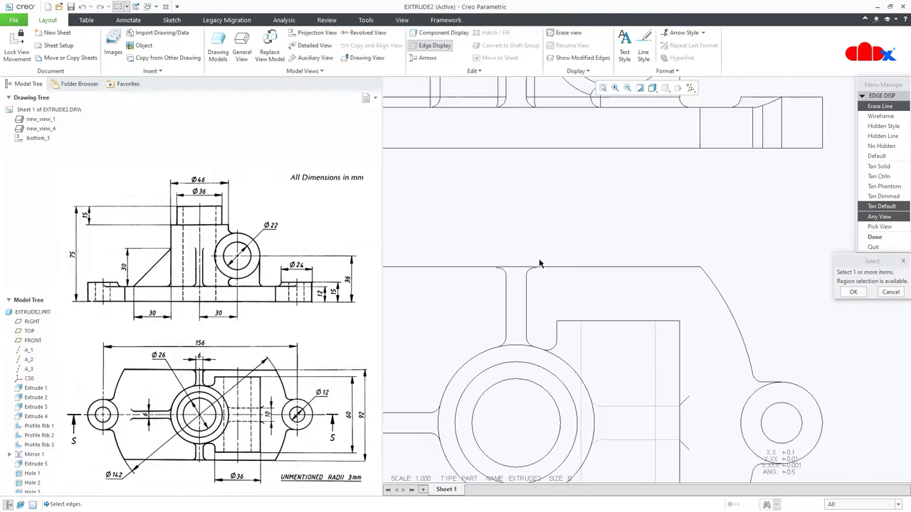
scroll(528, 378, up, 5)
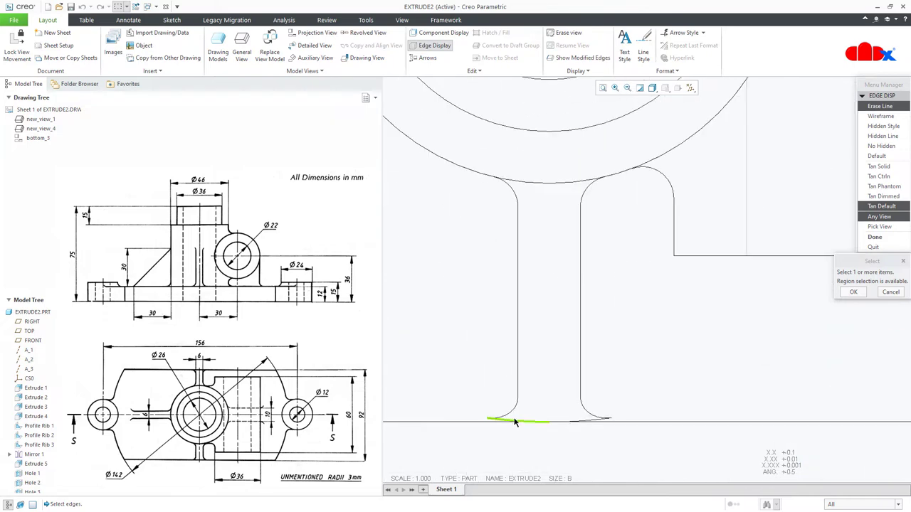
click(515, 421)
middle_click(583, 422)
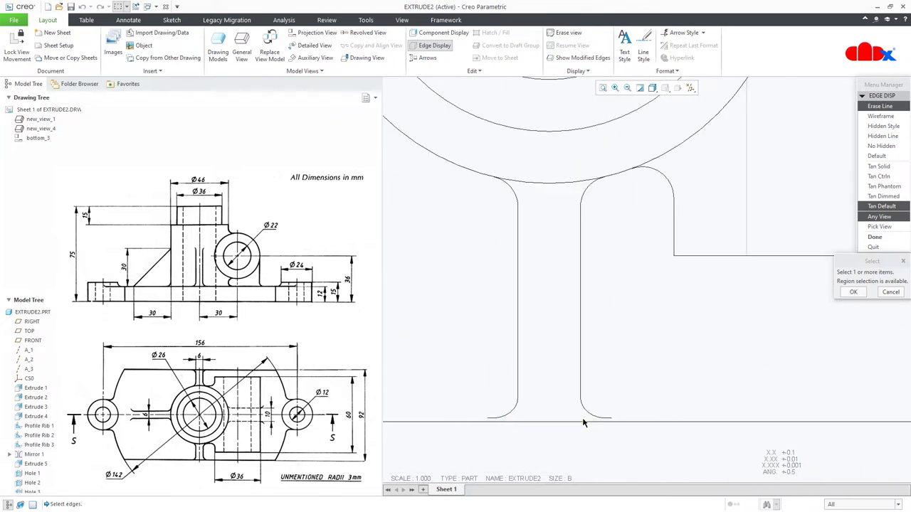
click(604, 89)
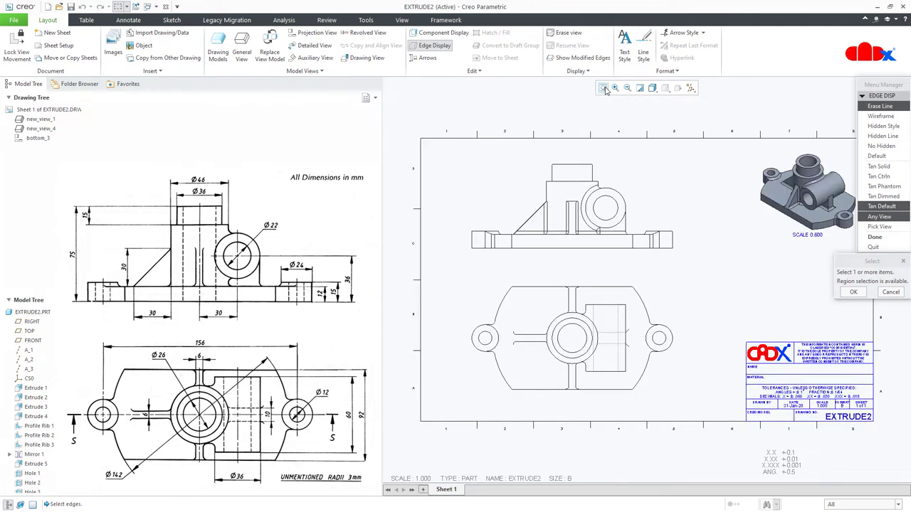
middle_click(874, 239)
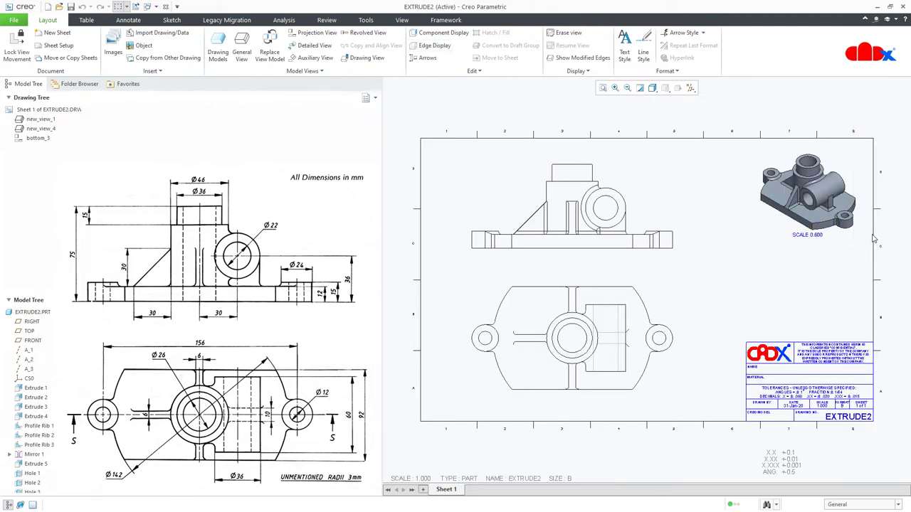
Set the projected front view's display style to Hidden and its tangent edges display style to None.
double_click(637, 218)
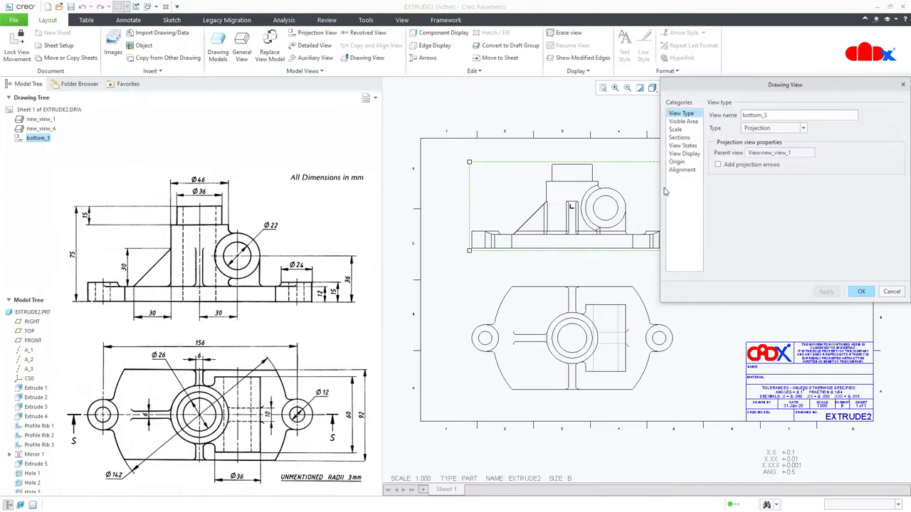
click(686, 155)
click(758, 126)
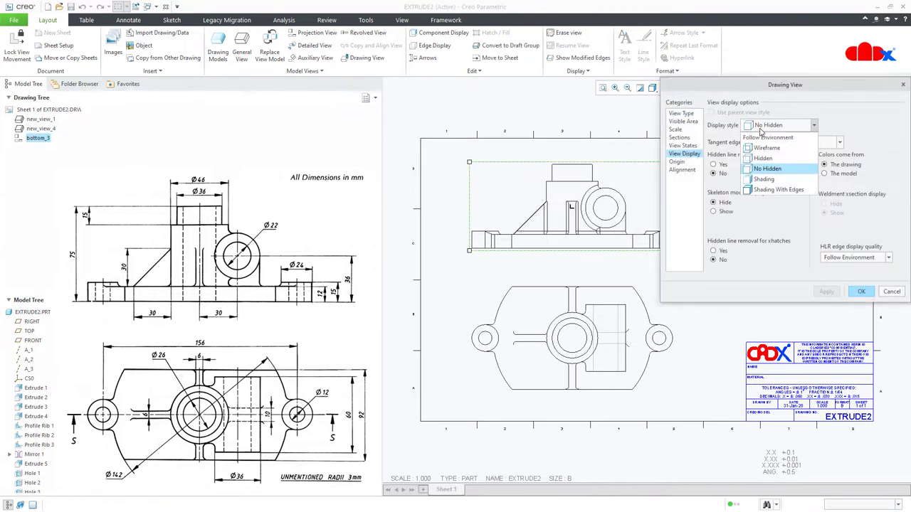
click(760, 159)
click(793, 145)
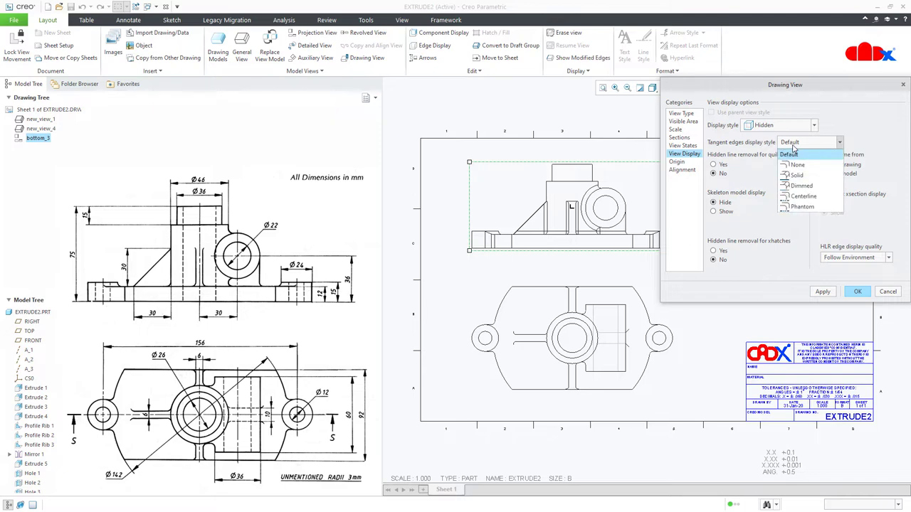
click(795, 165)
click(826, 292)
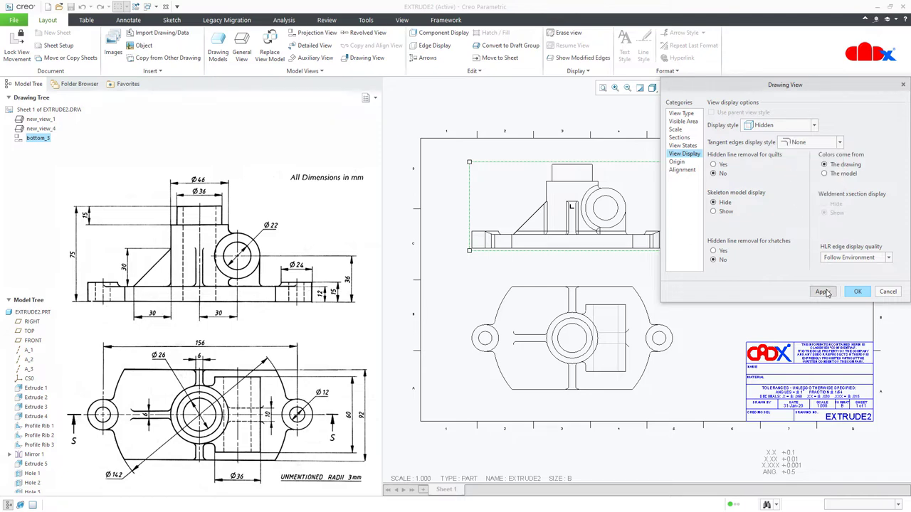
click(859, 293)
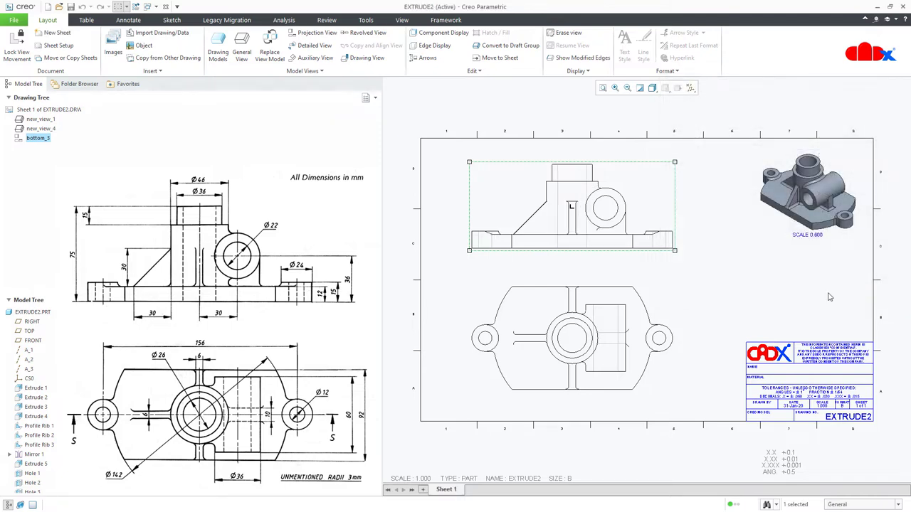
Set the projected front view's tangent edges display style back to Default.
scroll(537, 216, up, 5)
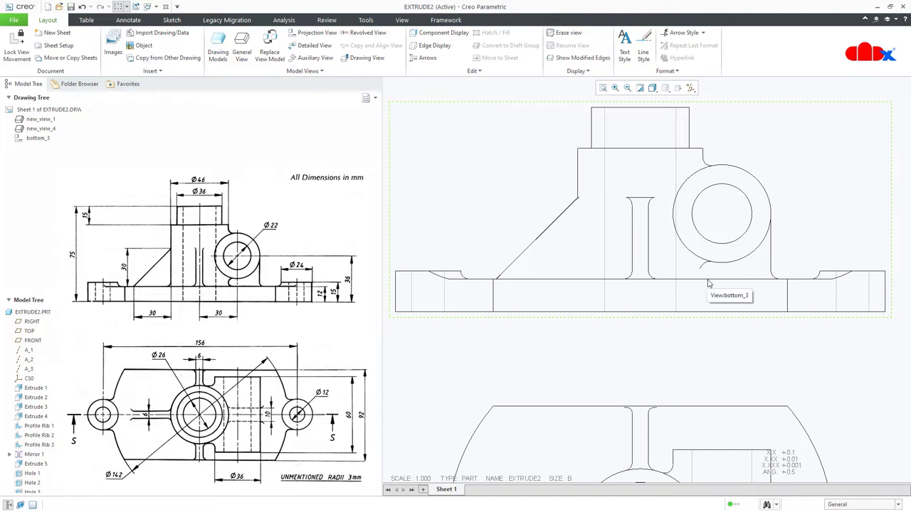
double_click(539, 212)
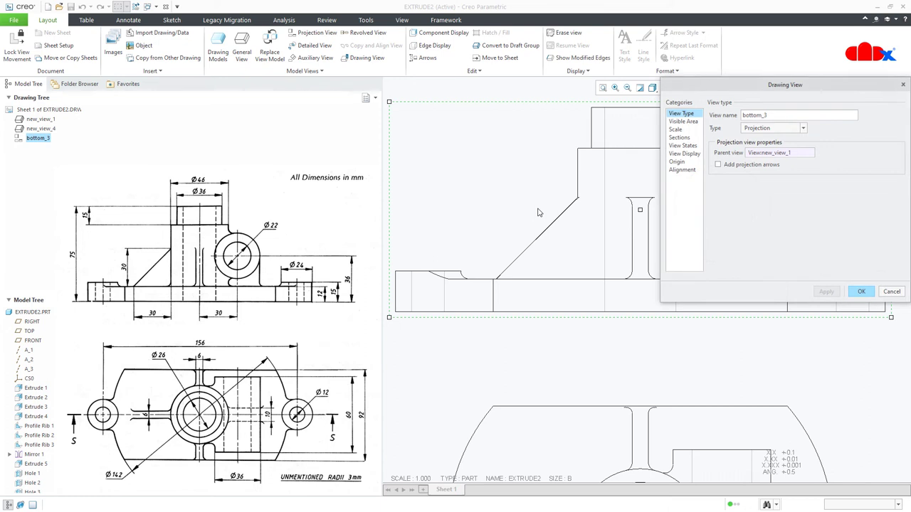
click(678, 154)
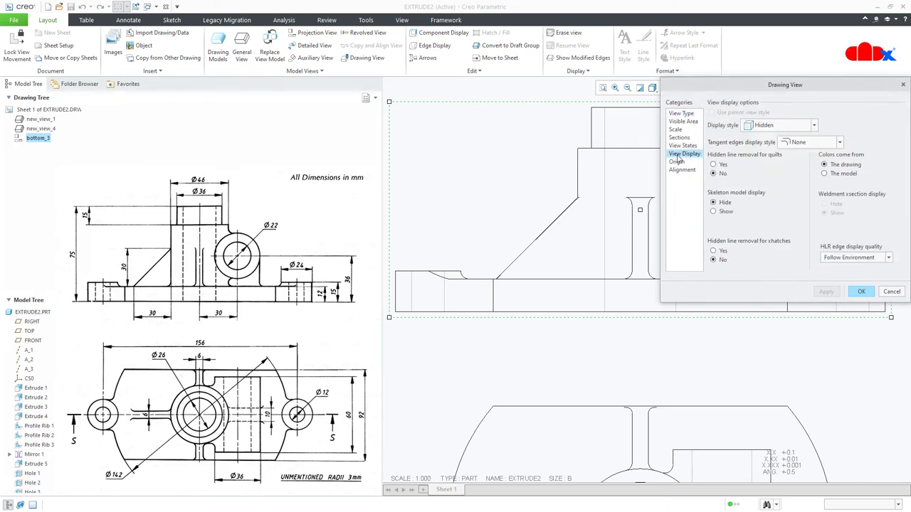
click(794, 145)
click(798, 169)
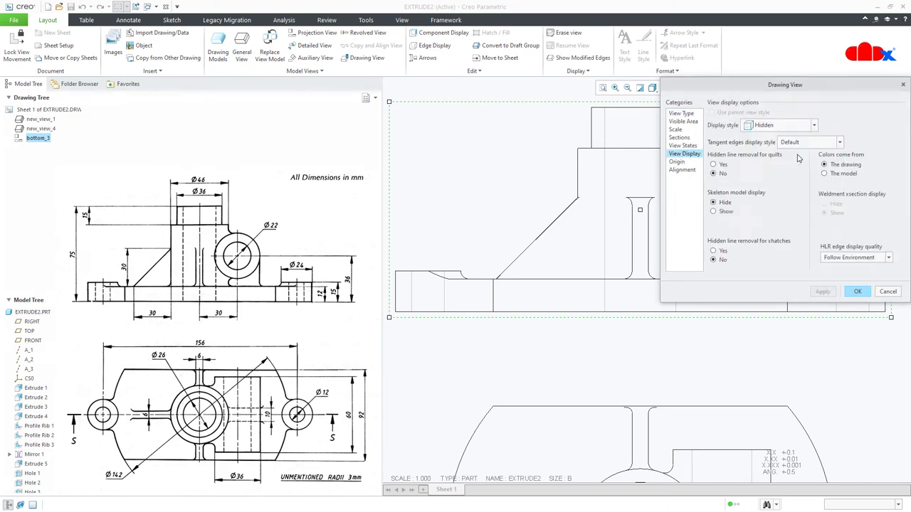
click(823, 291)
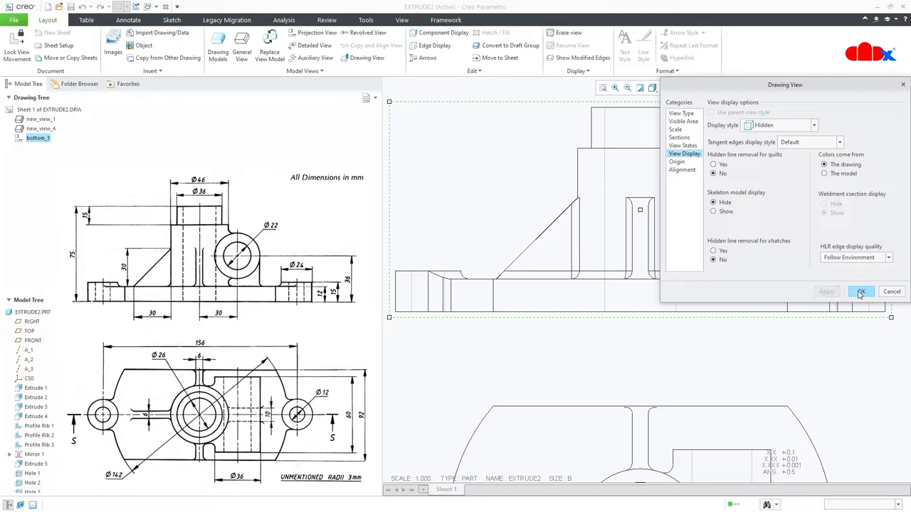
click(860, 293)
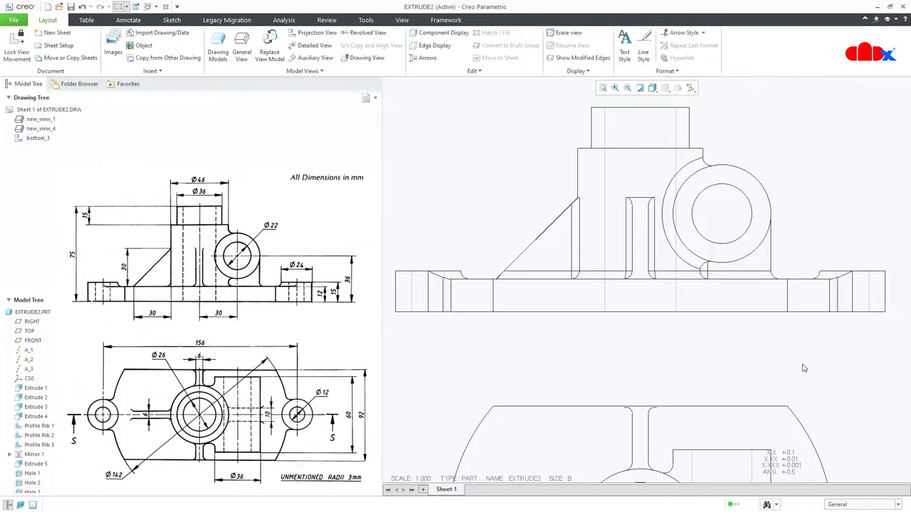
Erase the extra vertical lines inside the left and right mounting lugs of the front view using Edge Display.
click(436, 46)
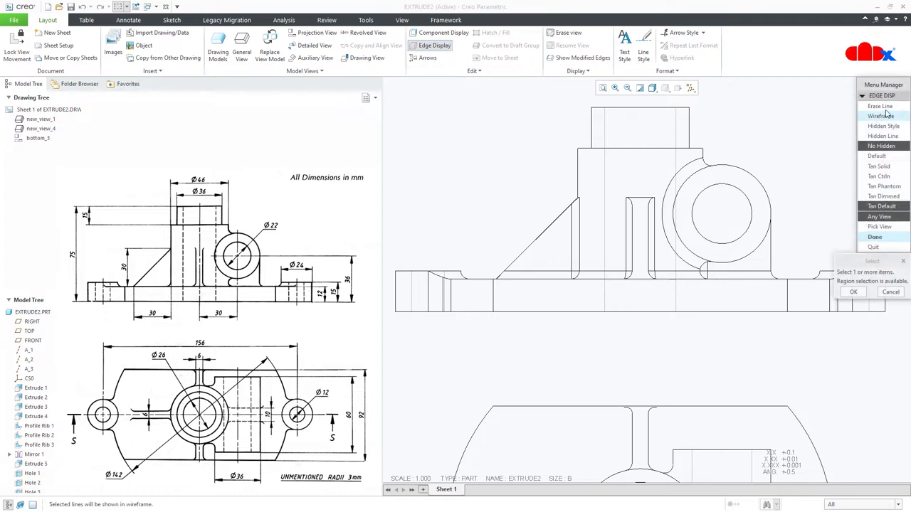
click(883, 106)
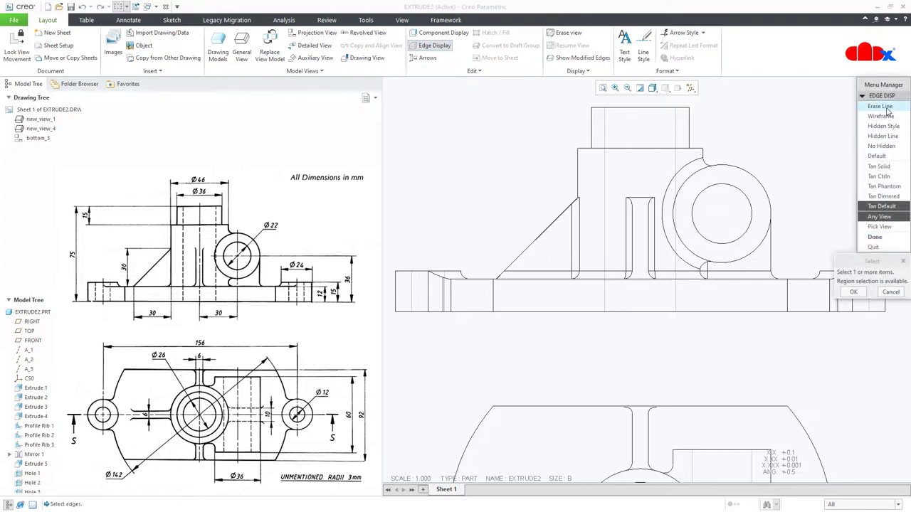
click(429, 292)
click(432, 292)
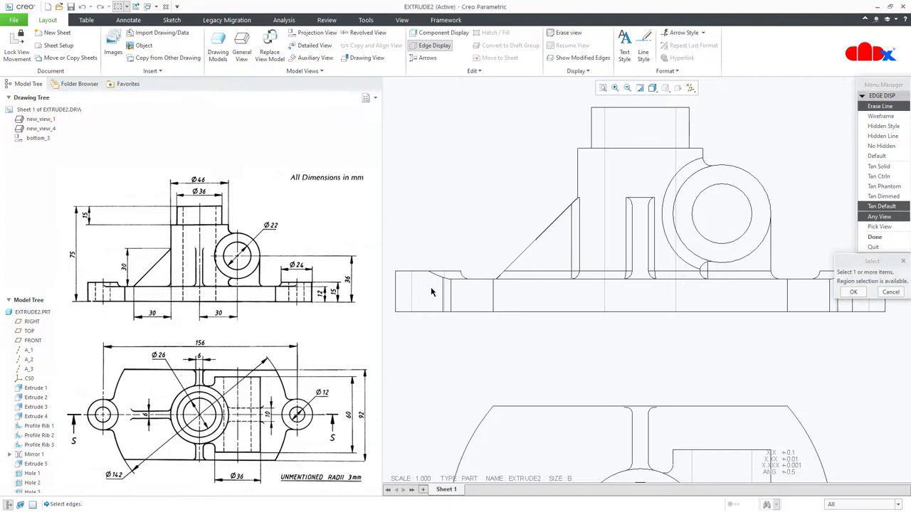
click(431, 291)
middle_click(600, 313)
middle_drag(657, 295, 559, 299)
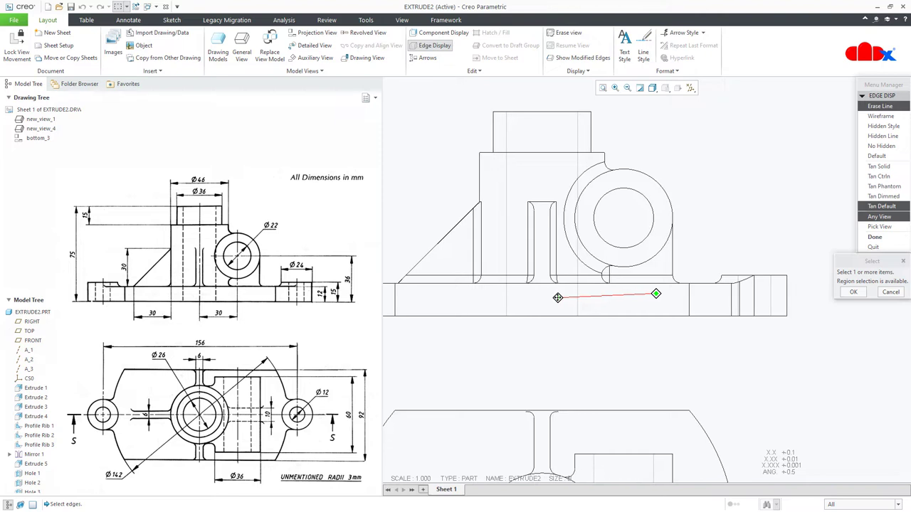
click(752, 303)
middle_click(712, 309)
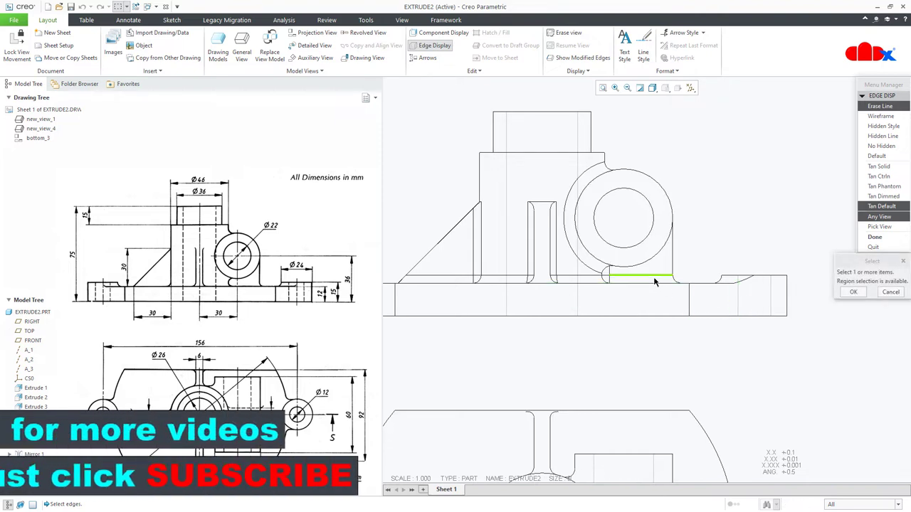
Erase the extra fillet lines around the horizontal cylinder's support, the middle rib and the left rib in the front view.
click(610, 276)
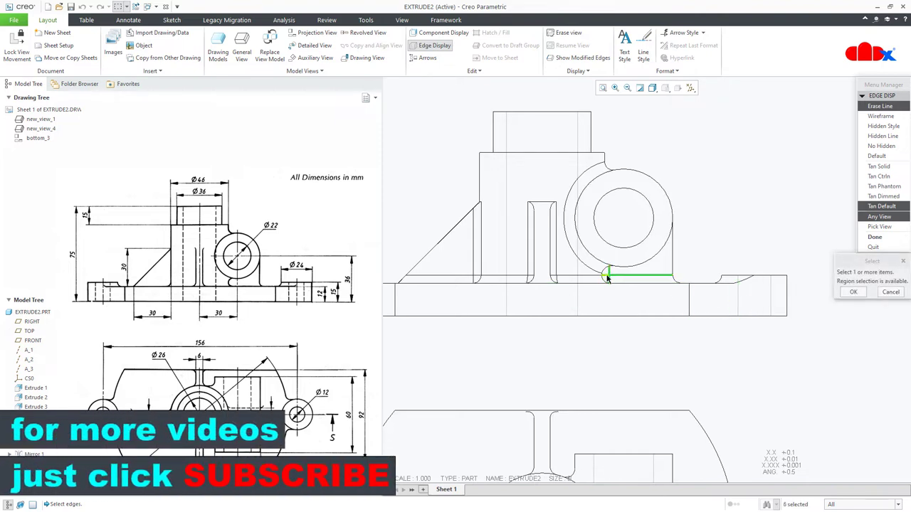
middle_click(607, 279)
click(557, 236)
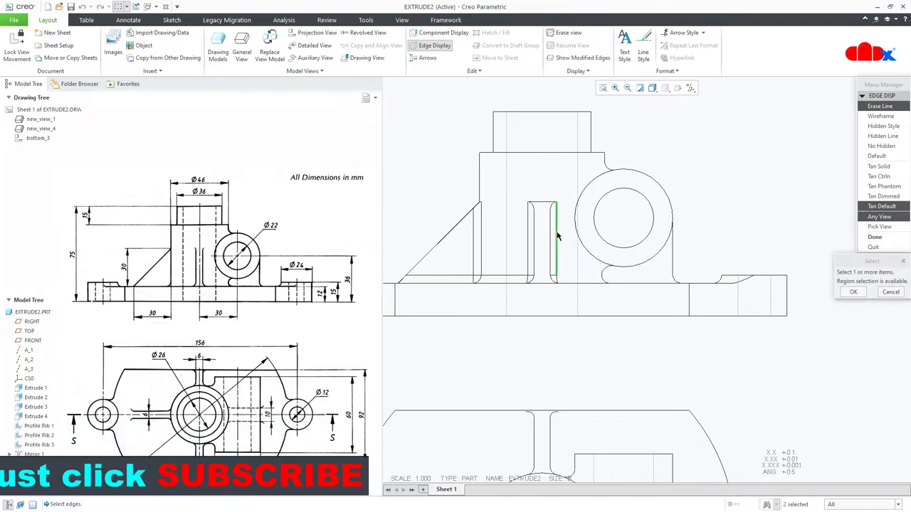
click(554, 277)
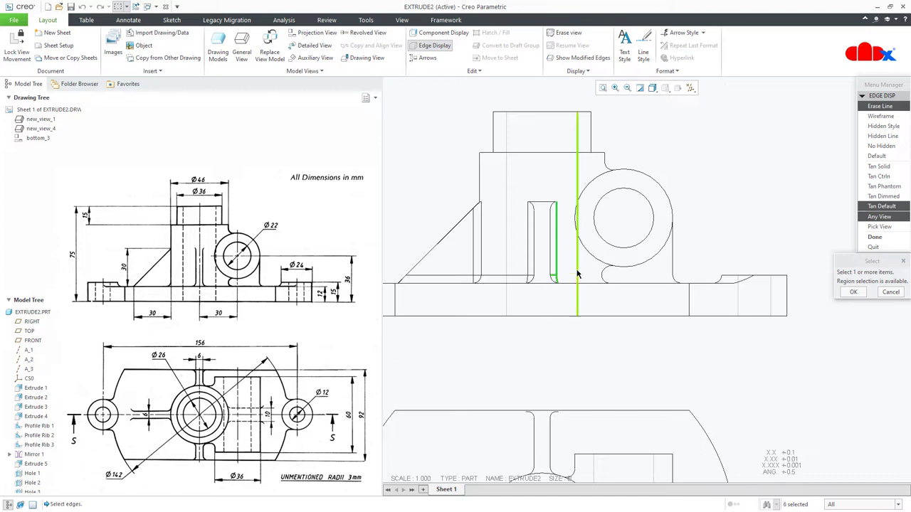
click(528, 276)
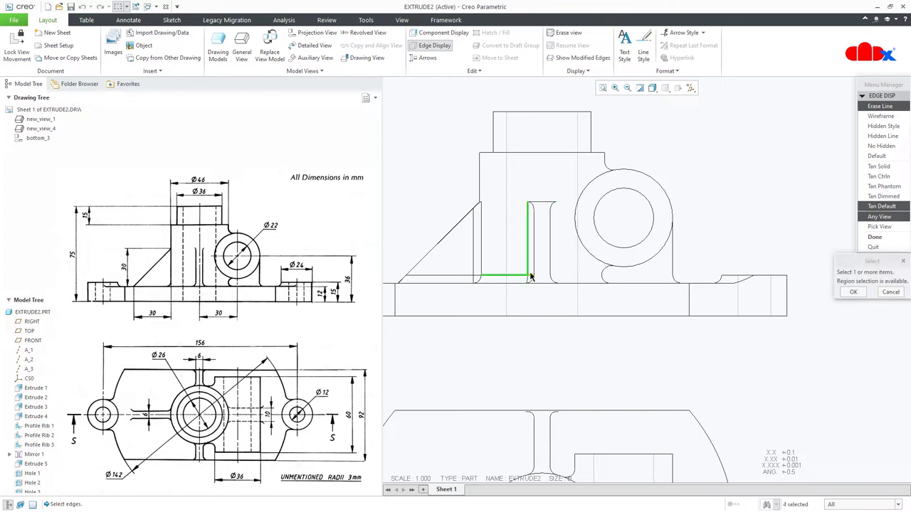
click(476, 277)
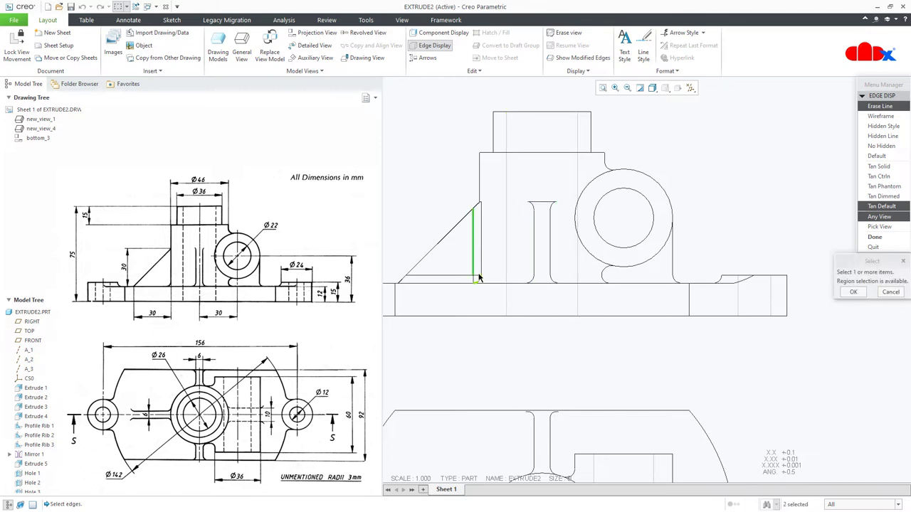
middle_click(474, 283)
Erase the duplicate inner sloped line of the left rib in the front view, then finish Edge Display.
scroll(481, 208, down, 5)
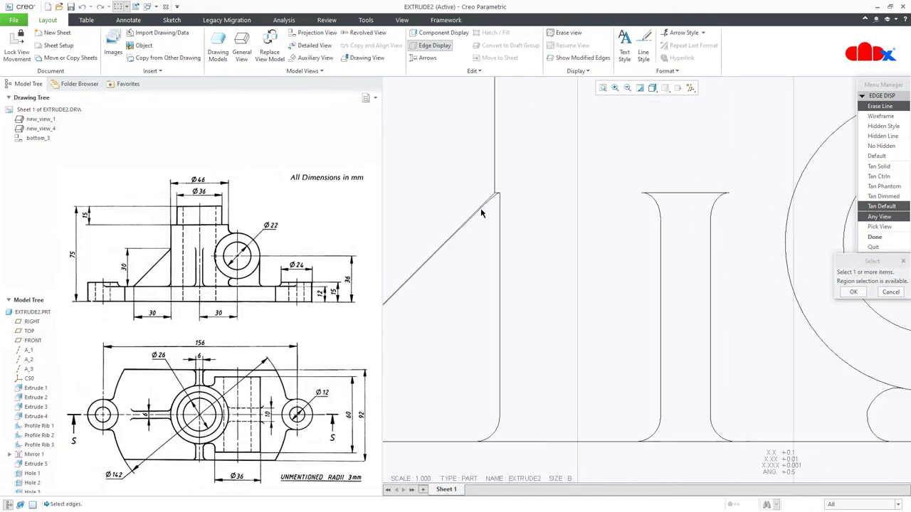
middle_drag(504, 216, 680, 187)
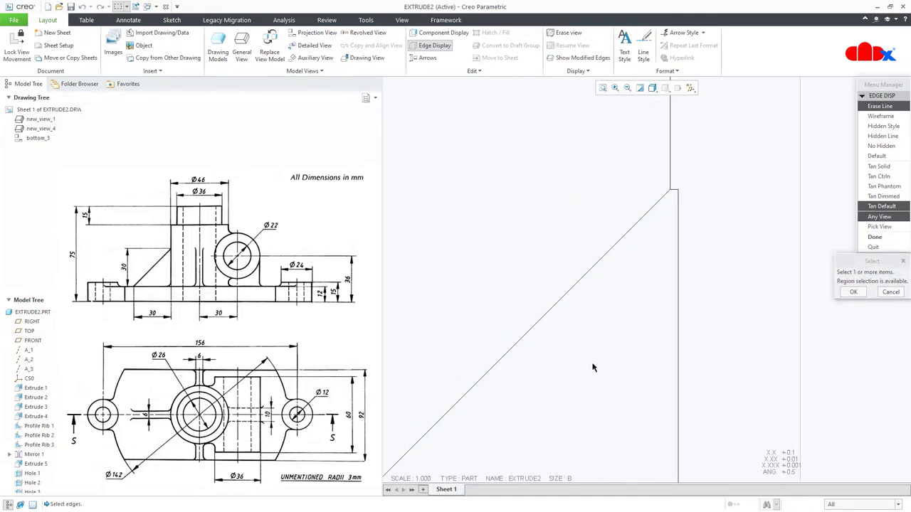
middle_drag(397, 475, 546, 344)
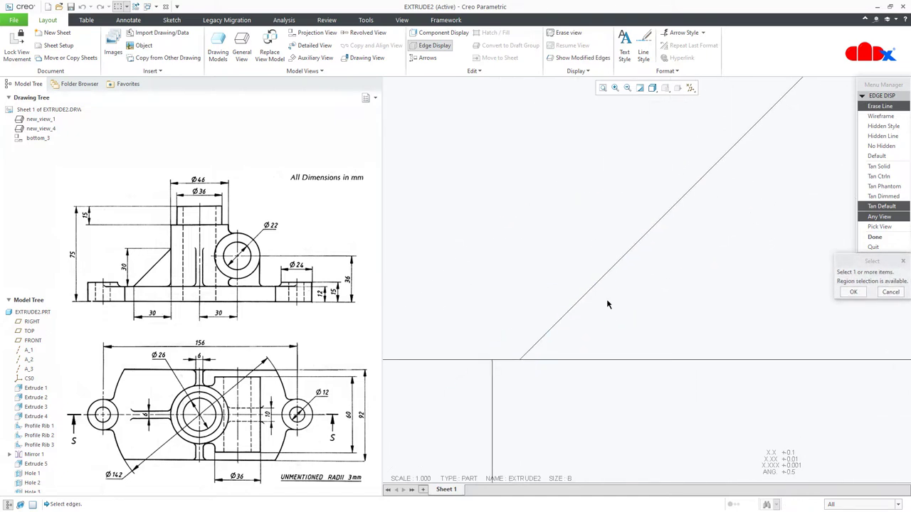
click(603, 88)
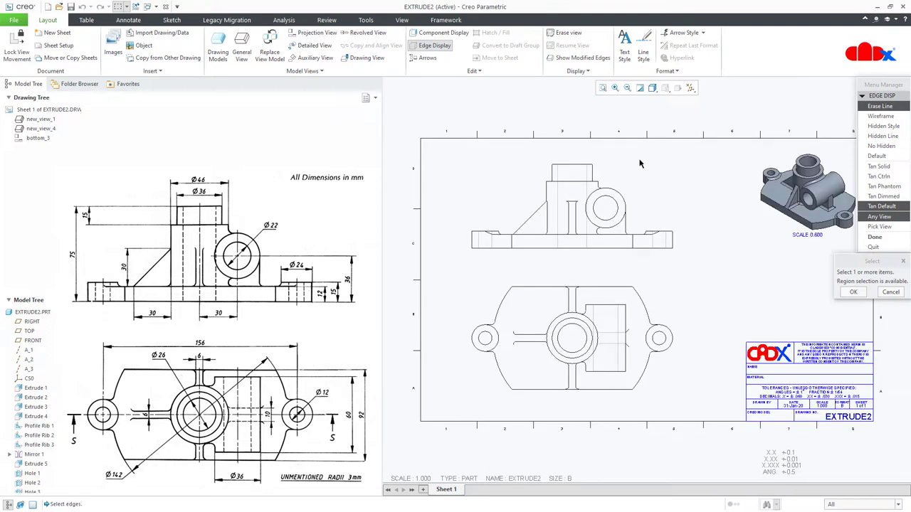
click(874, 238)
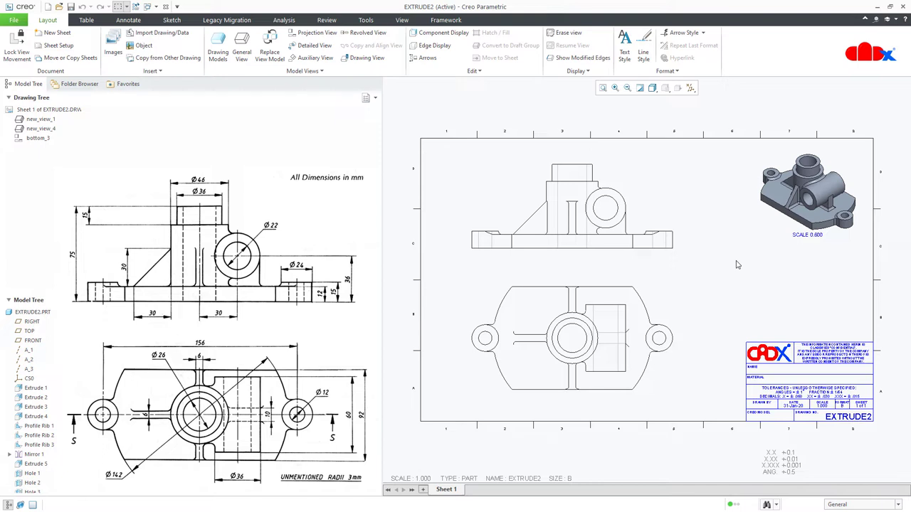
Show all model datum axes except A_1 and A_3 in the front view with Show Model Annotations.
click(129, 22)
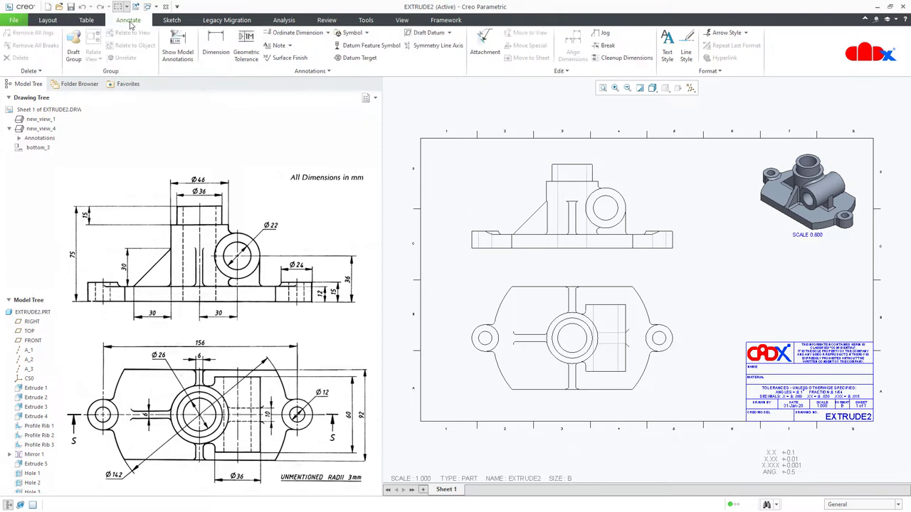
click(178, 51)
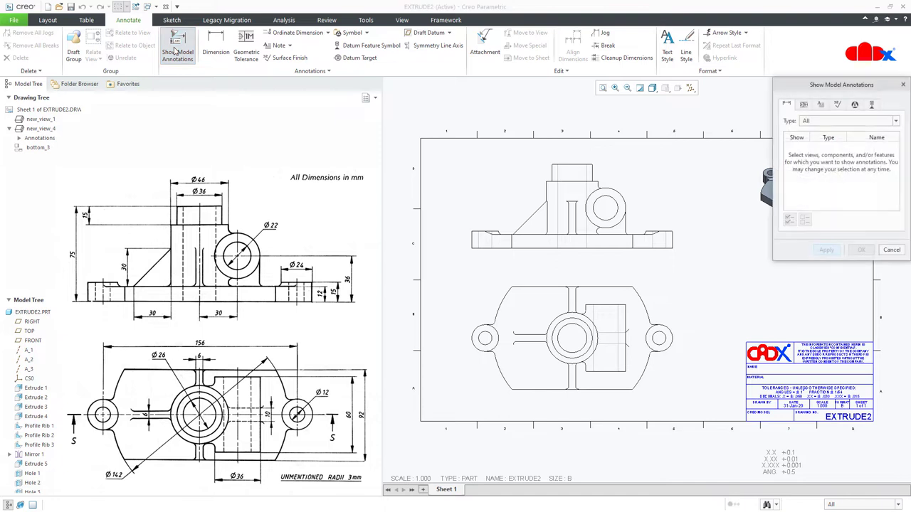
click(873, 105)
click(652, 207)
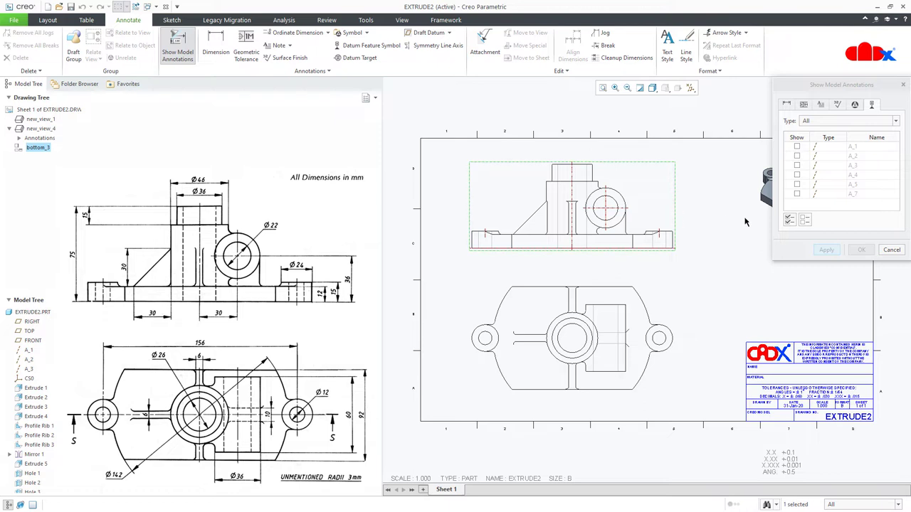
click(790, 221)
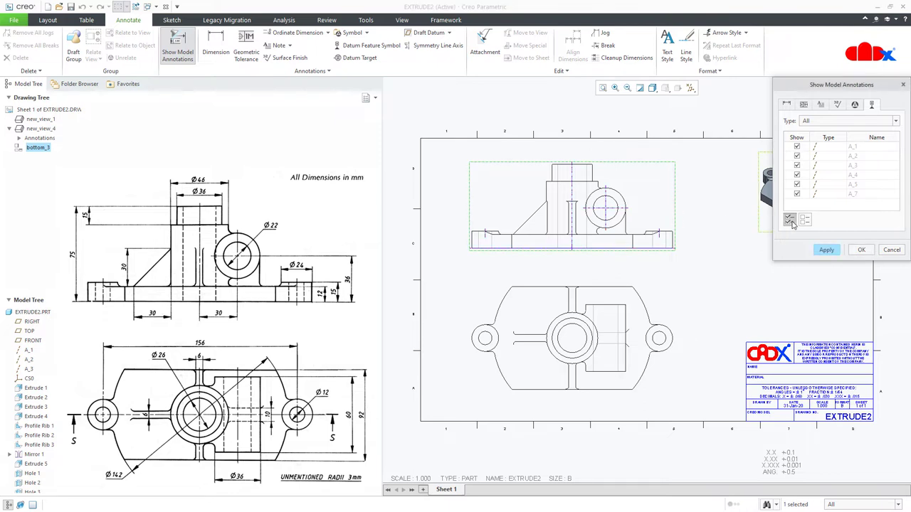
click(797, 148)
click(798, 165)
click(826, 250)
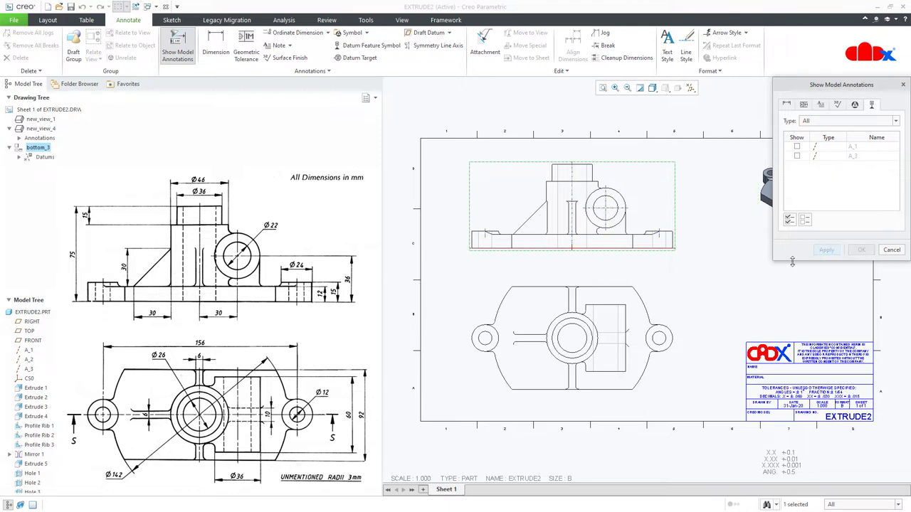
Show all model datum axes except A_2 in the top view, then close Show Model Annotations.
click(657, 304)
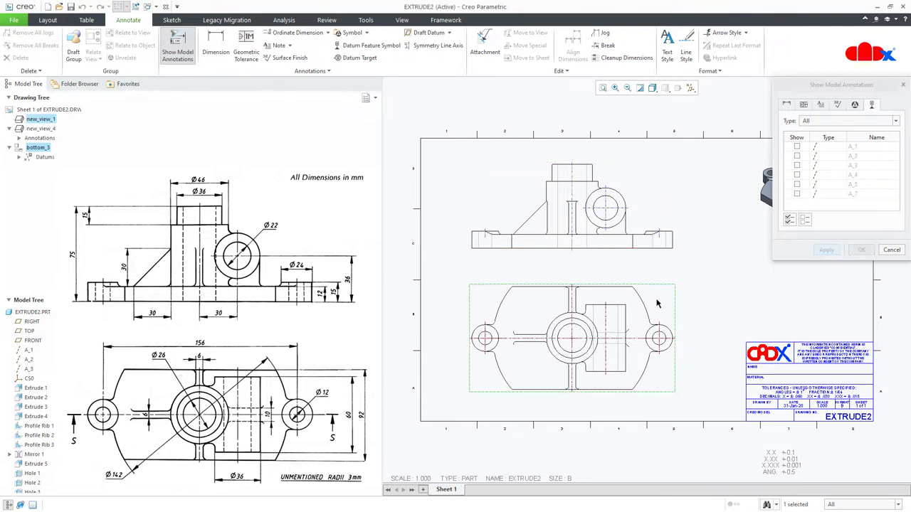
click(788, 220)
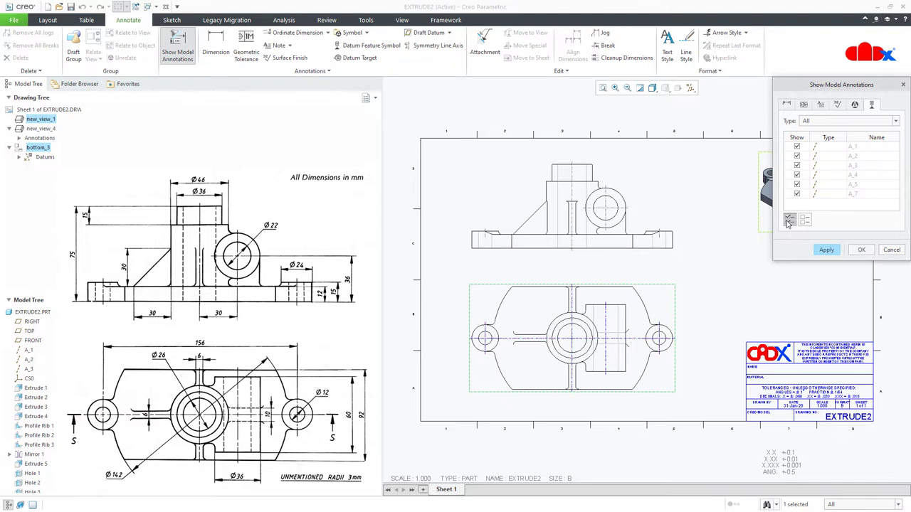
click(797, 157)
click(826, 250)
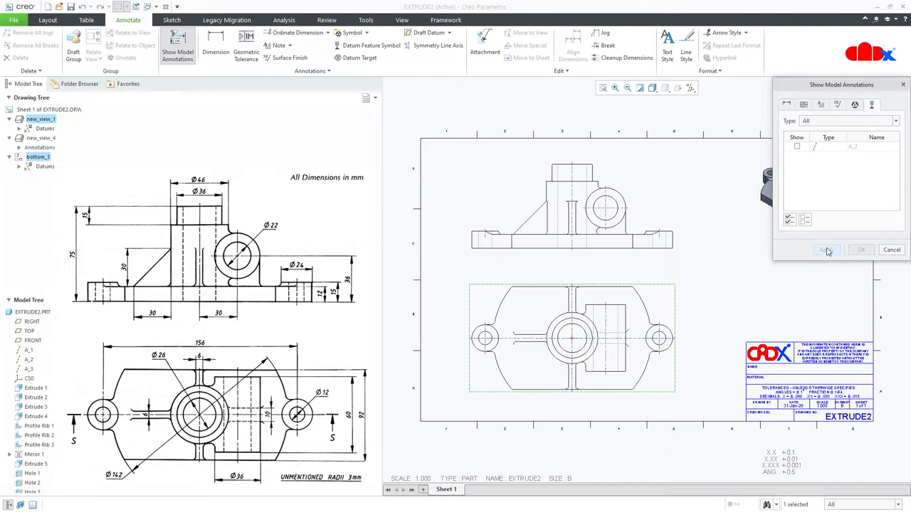
click(891, 252)
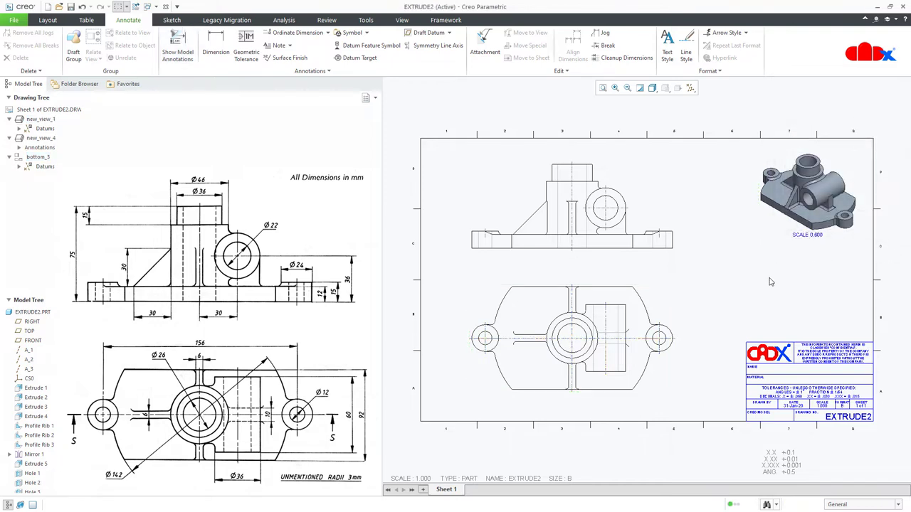
Dimension the overall length of the base in the front view, placing the dimension below the base.
scroll(676, 331, up, 2)
scroll(676, 331, up, 1)
mouse_move(676, 329)
middle_down()
mouse_move(750, 344)
mouse_move(749, 351)
middle_up()
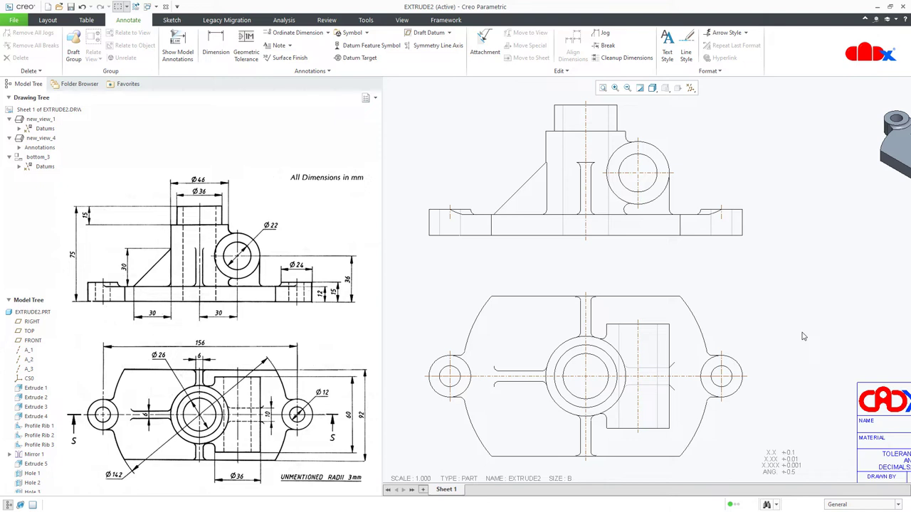
click(603, 88)
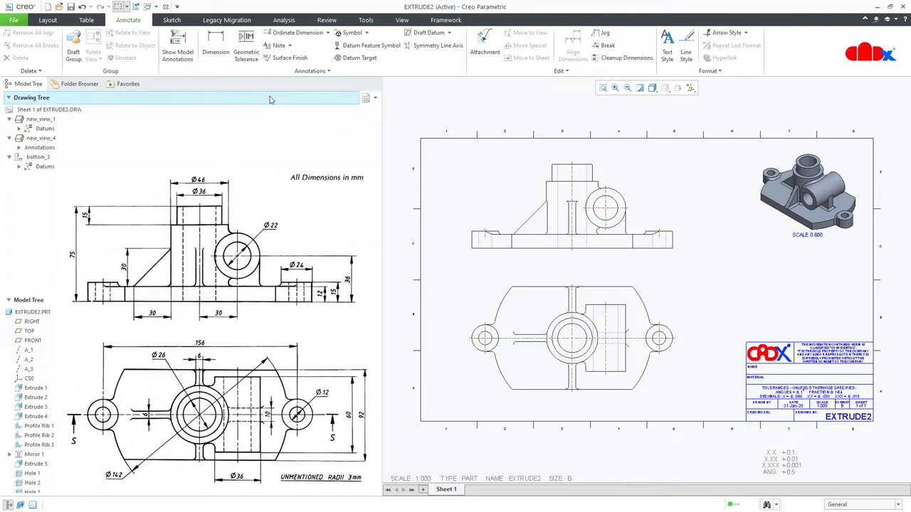
click(217, 54)
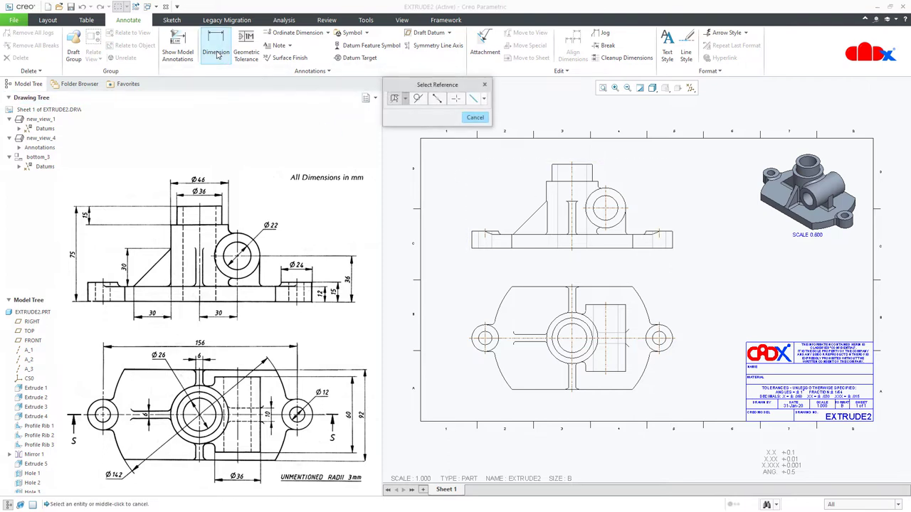
click(473, 241)
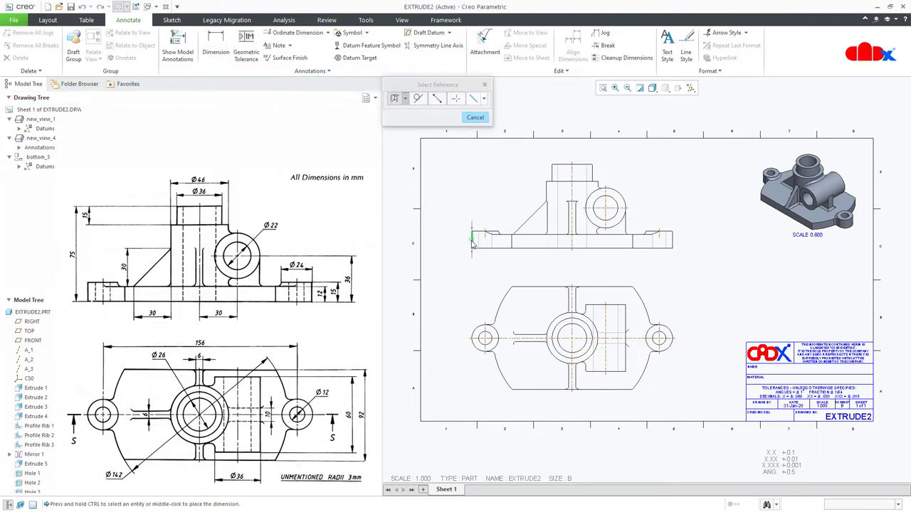
ctrl+click(673, 240)
middle_click(637, 269)
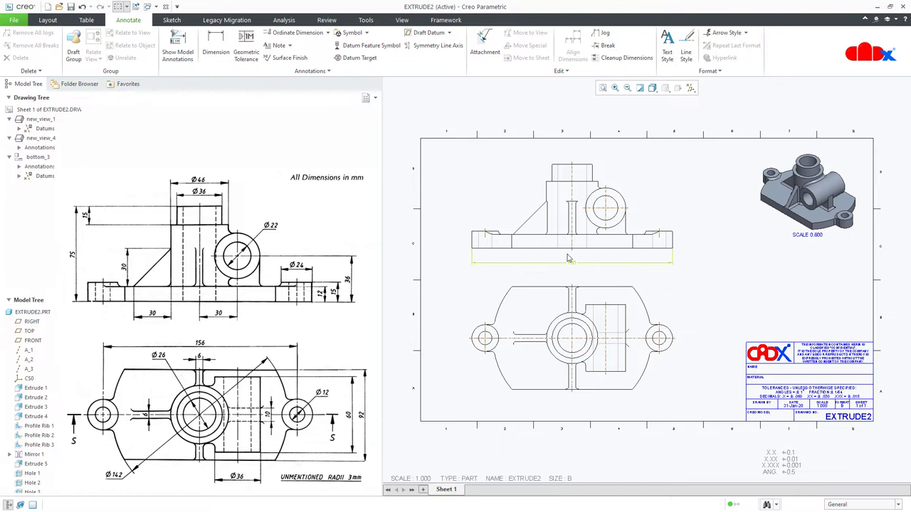
Dimension the distance between the two outer hole axes in the front view, placing the dimension above the part.
click(662, 242)
middle_click(576, 153)
middle_click(639, 176)
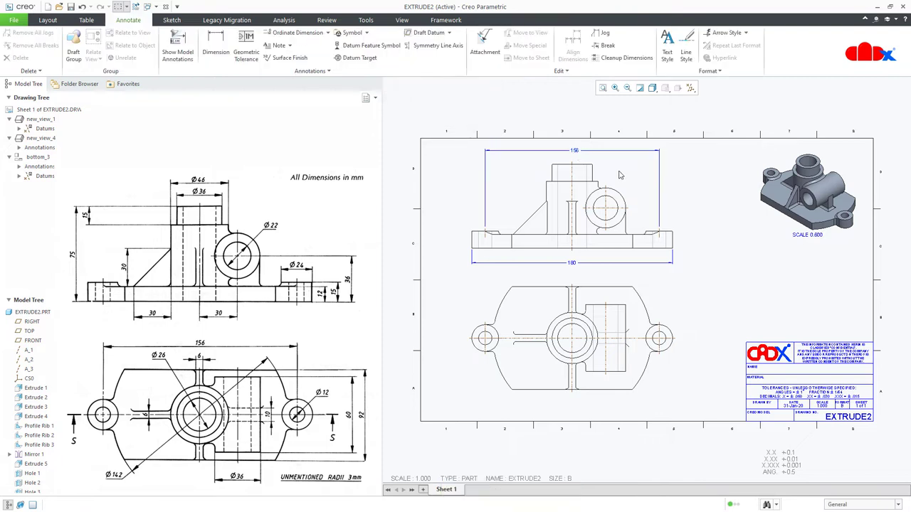
Show all model dimensions of Extrude 1 in the front and top views with Show Model Annotations.
click(178, 55)
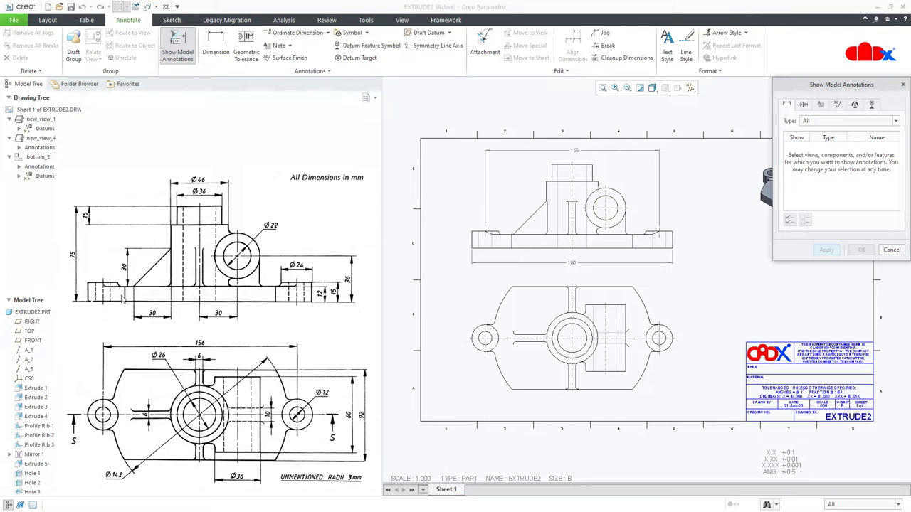
click(34, 388)
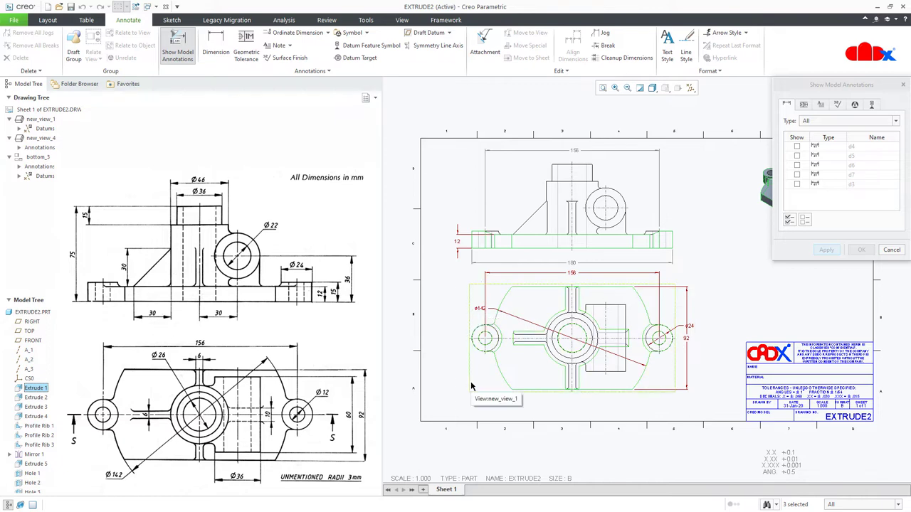
click(791, 224)
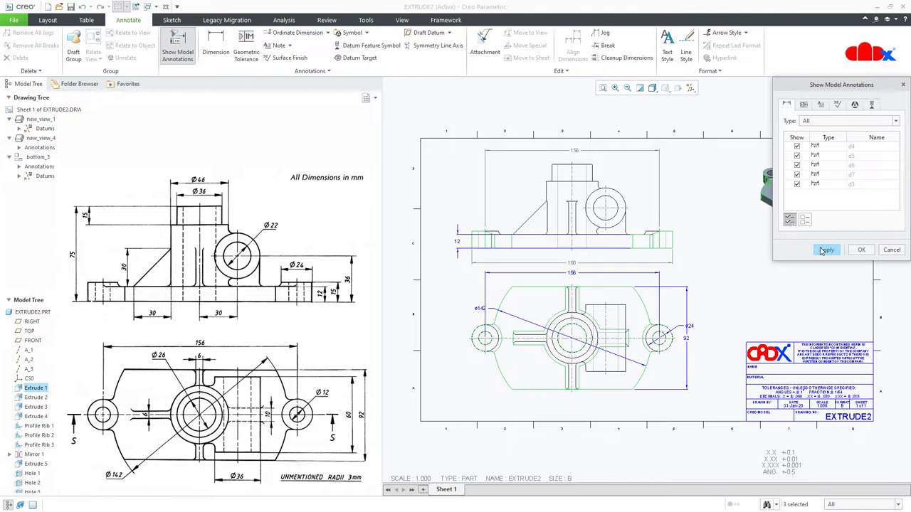
click(824, 251)
click(895, 252)
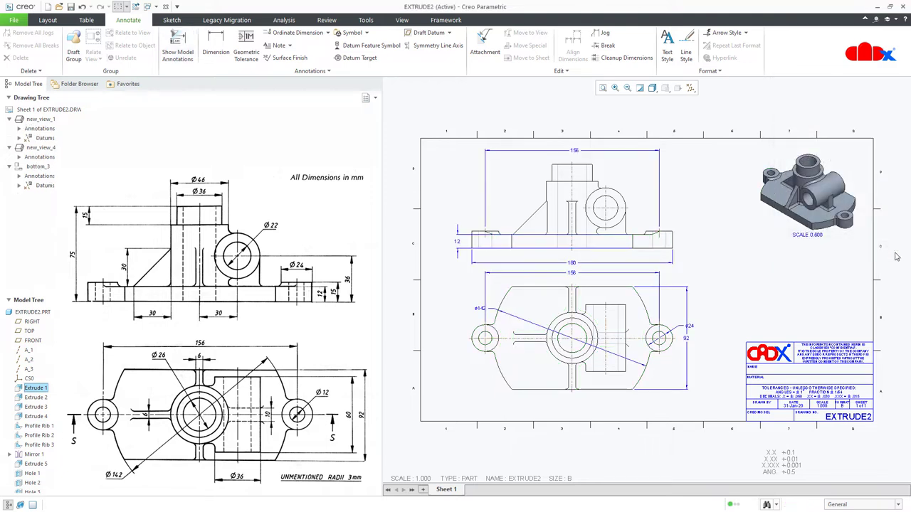
Preview the available model dimensions of the whole part and its features from Extrude 2 through Mirror 1, without adding any.
click(178, 54)
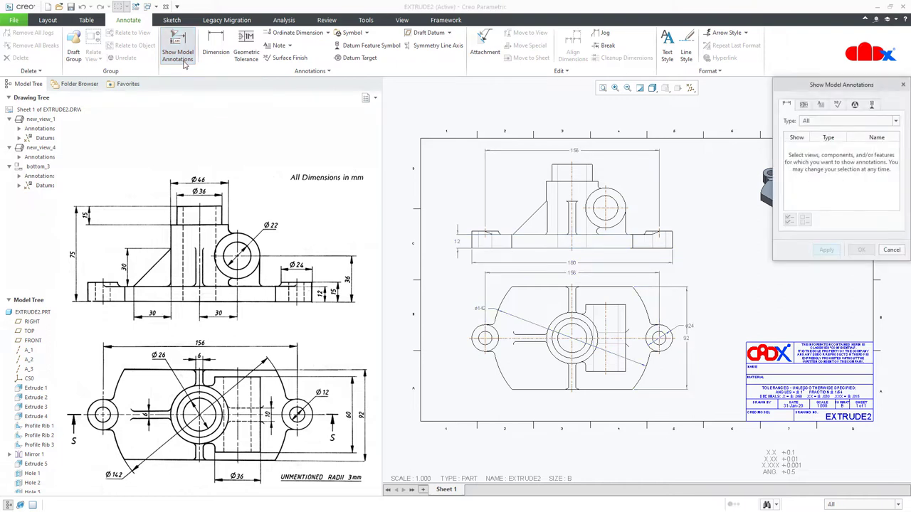
click(22, 313)
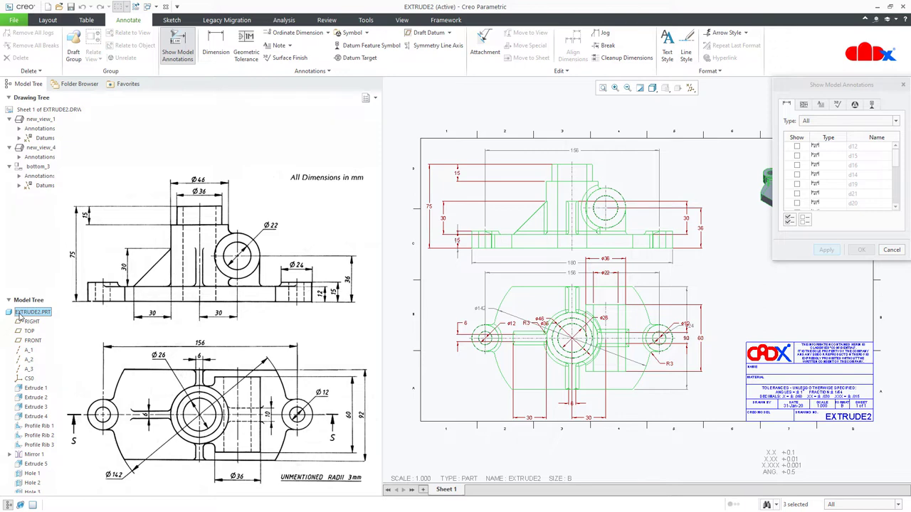
click(24, 399)
click(25, 407)
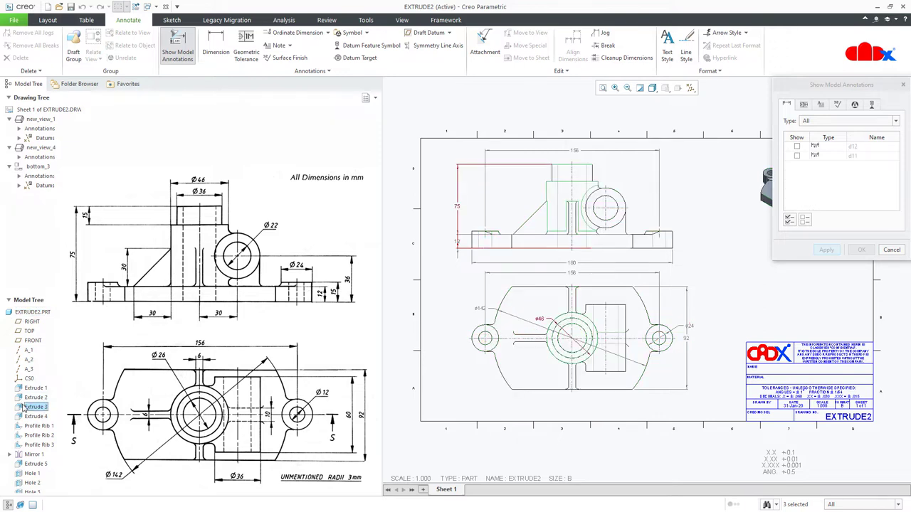
click(28, 418)
click(30, 426)
click(30, 436)
click(30, 445)
click(31, 454)
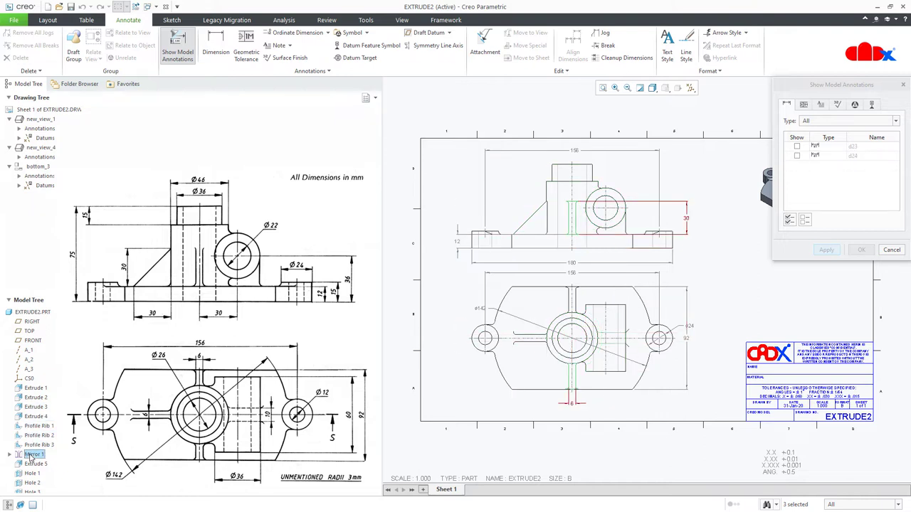
click(893, 252)
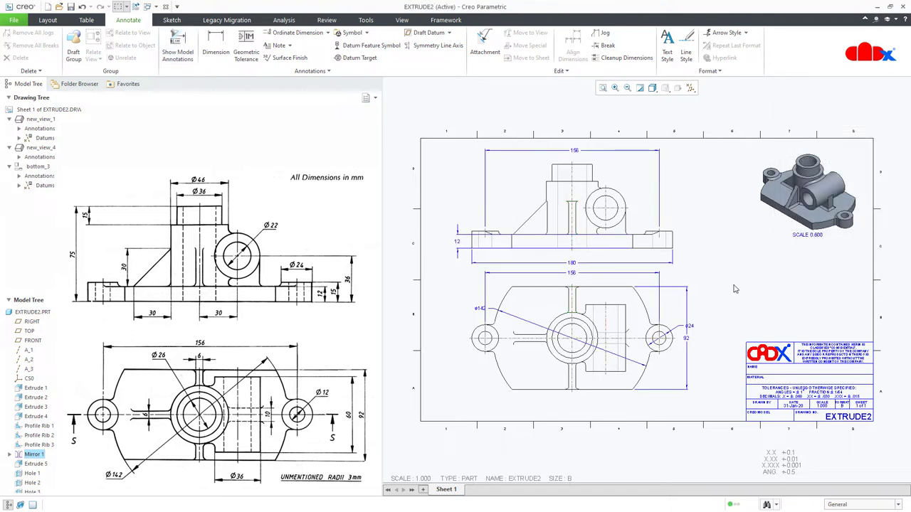
Preview the model dimensions of Extrude 1, Extrude 2 and Extrude 3 in Show Model Annotations, without adding any.
click(178, 54)
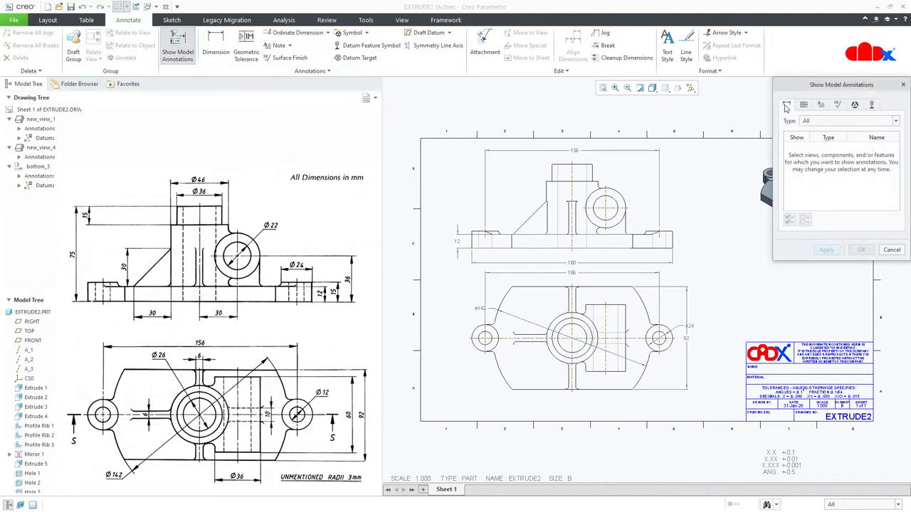
click(35, 388)
click(35, 398)
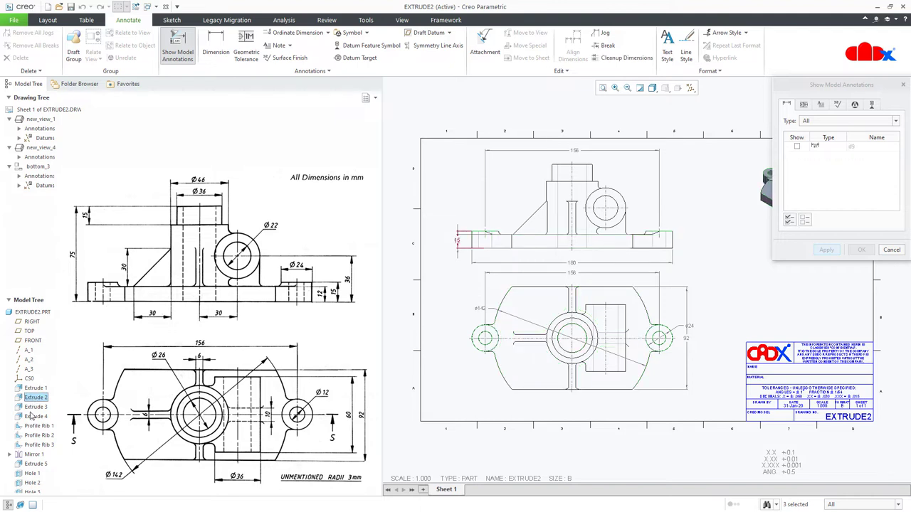
click(32, 408)
click(894, 252)
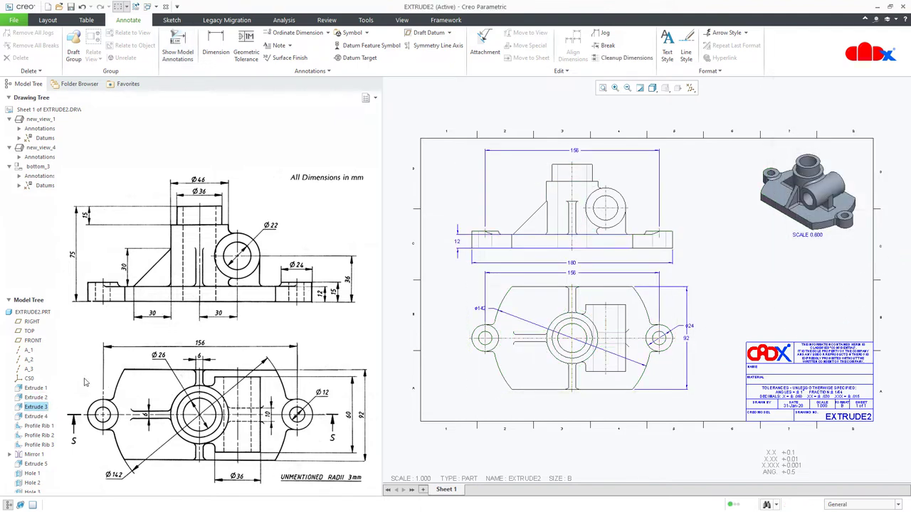
Preview the dimensions of Extrude 2, 3 and 4 by launching Show Model Annotations from the features themselves, without adding any.
click(25, 398)
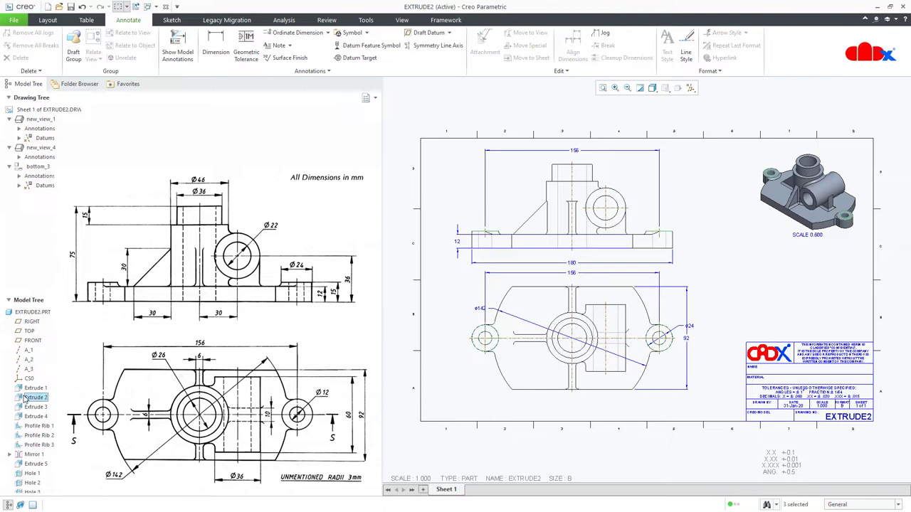
right_click(26, 399)
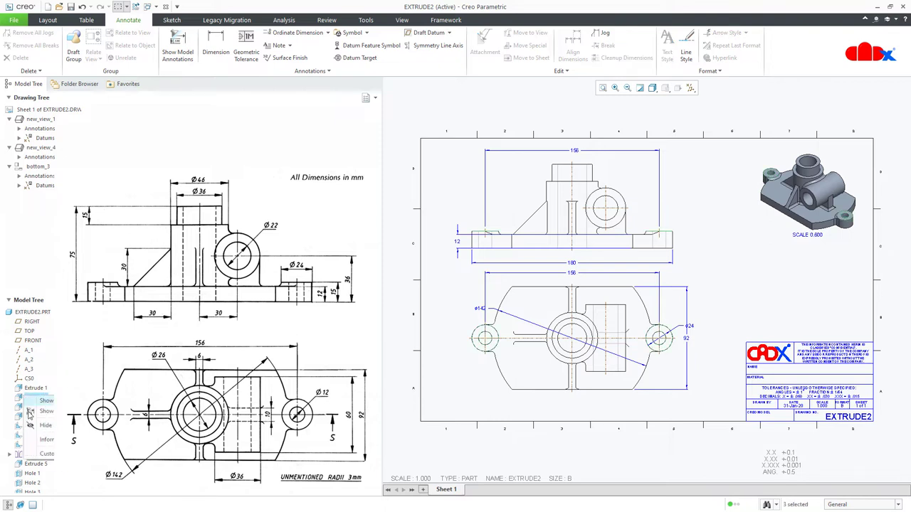
click(30, 412)
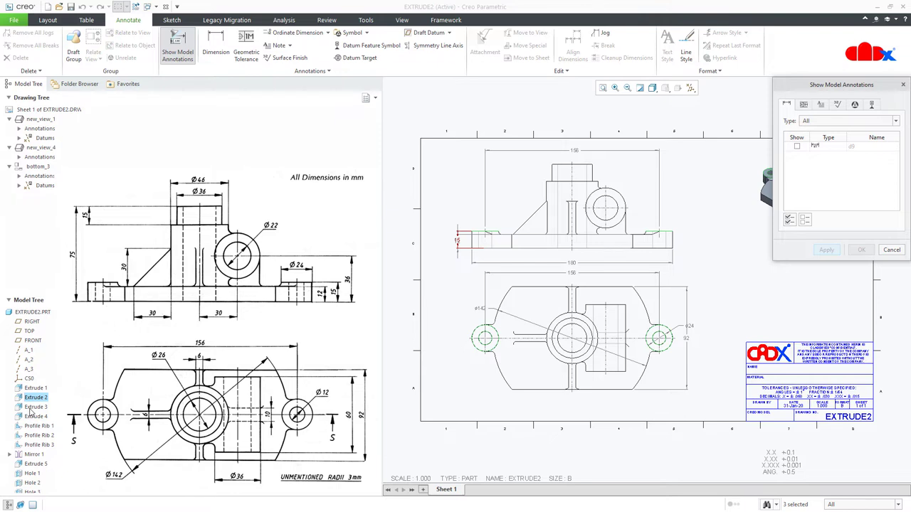
click(31, 407)
click(891, 249)
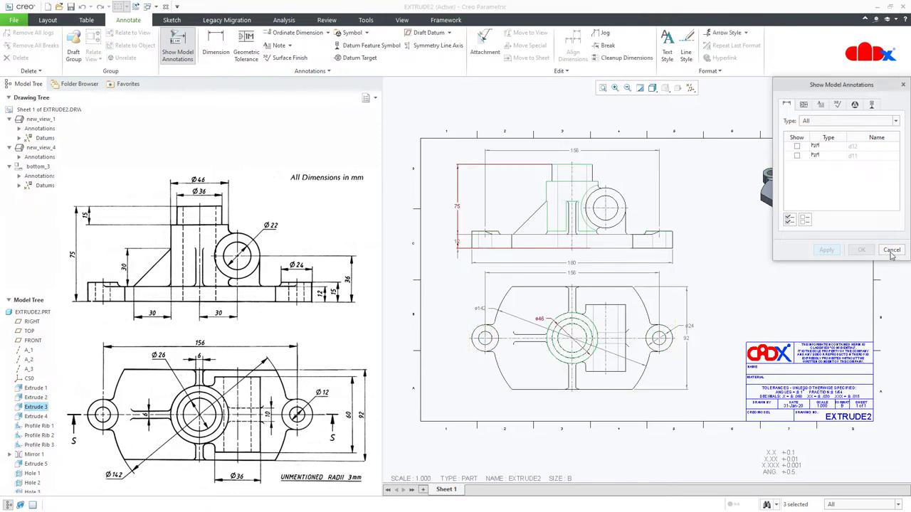
click(32, 416)
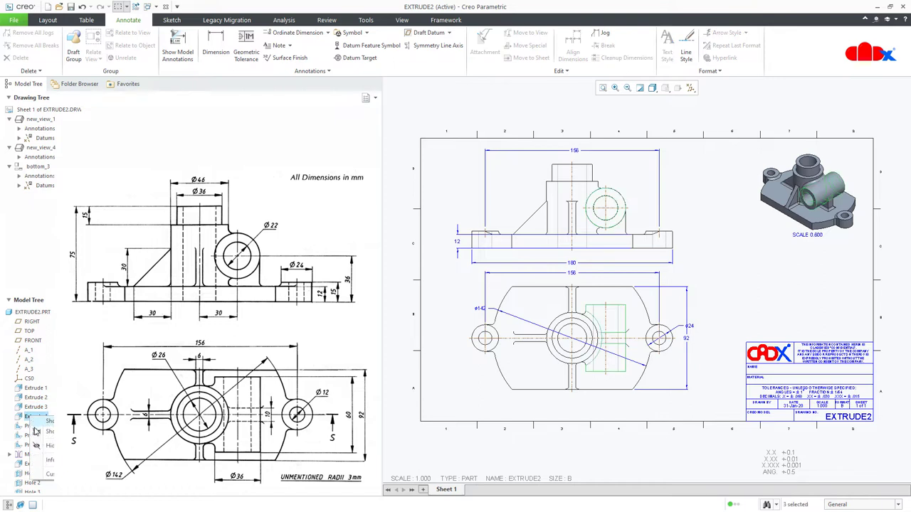
click(34, 432)
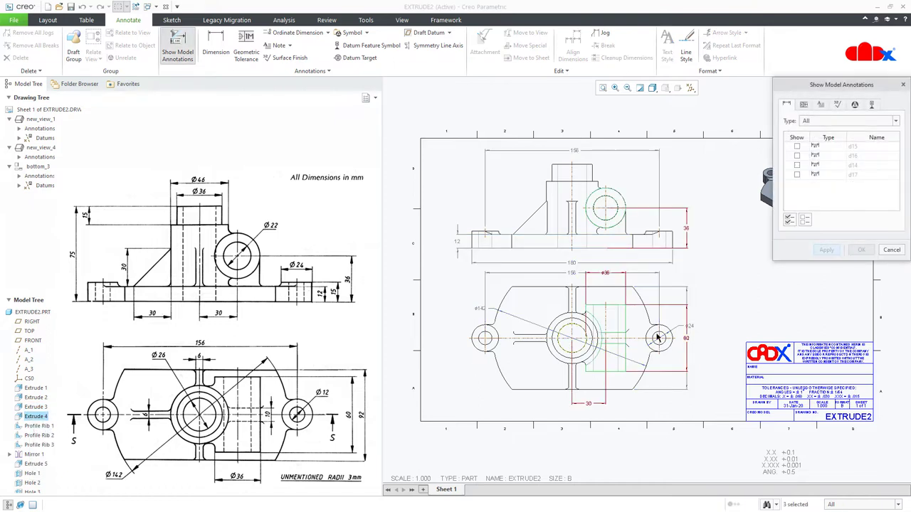
click(891, 250)
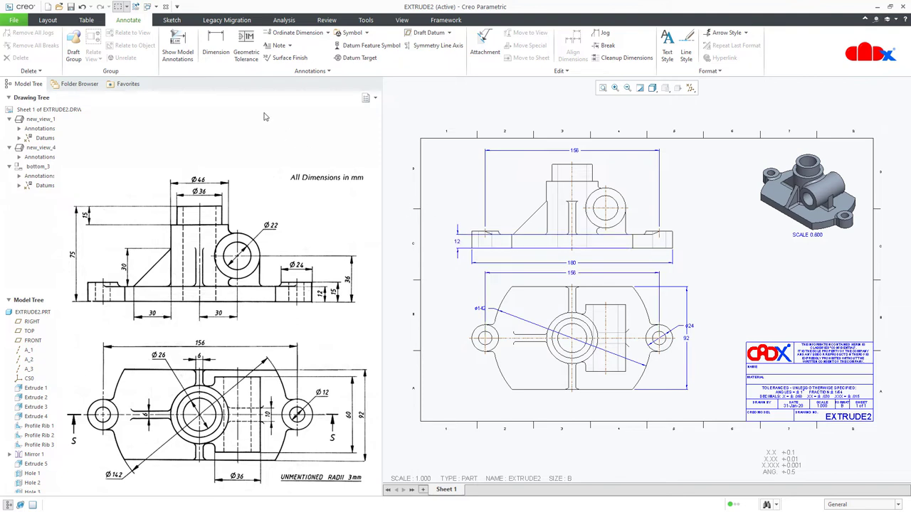
Compare the properties of the two manually created front-view dimensions with those of the base width model dimension in the top view.
click(216, 51)
click(580, 229)
middle_click(580, 228)
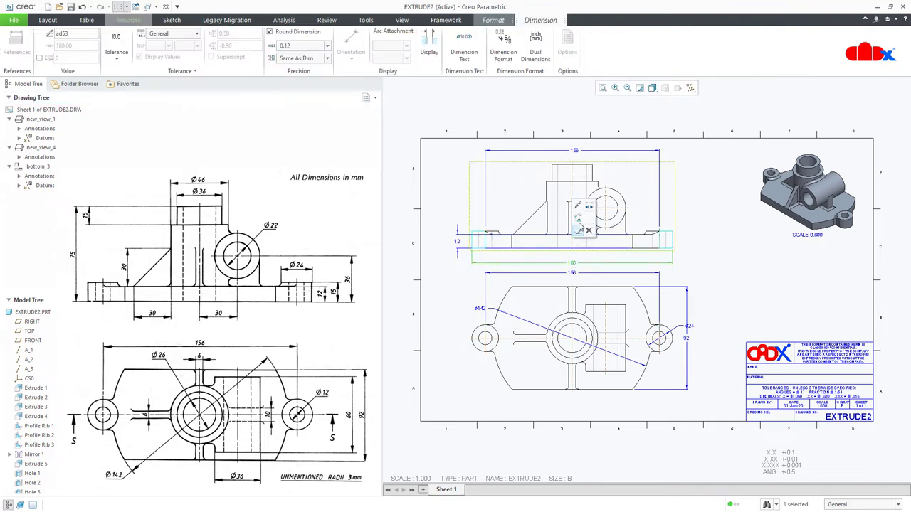
ctrl+click(582, 152)
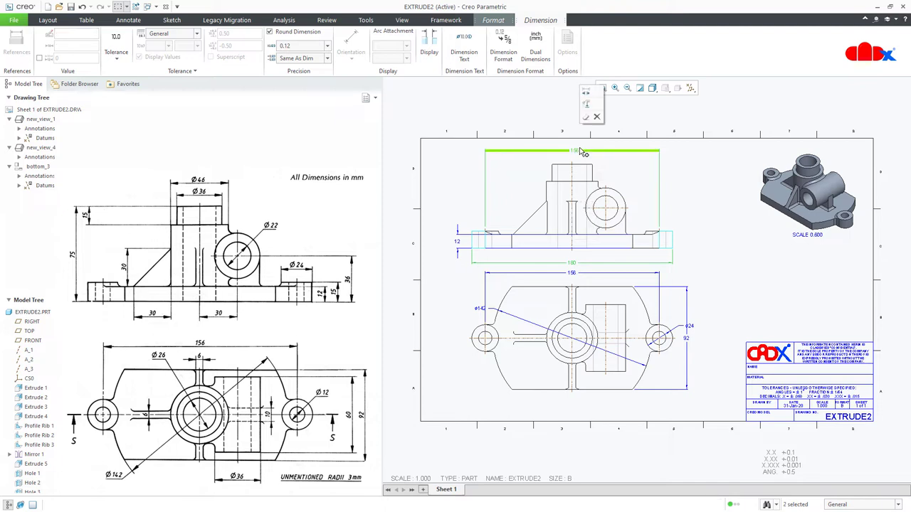
click(709, 197)
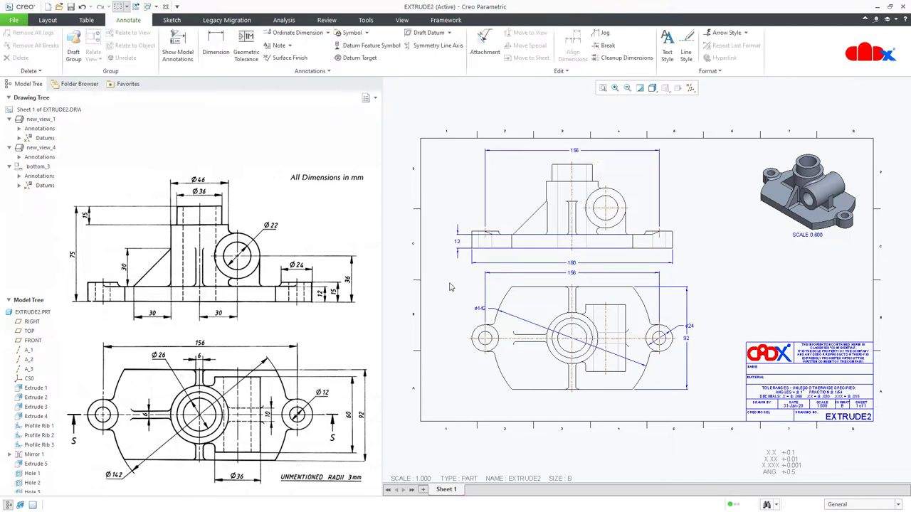
click(698, 353)
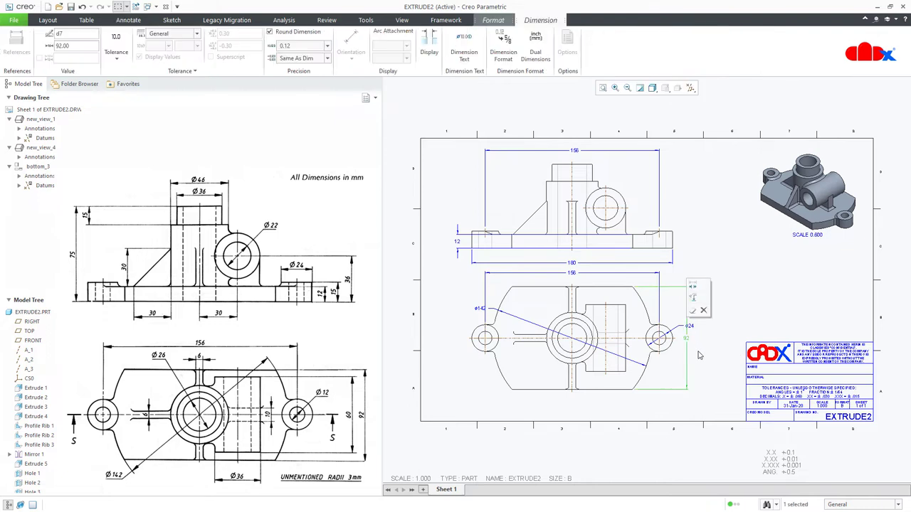
click(698, 355)
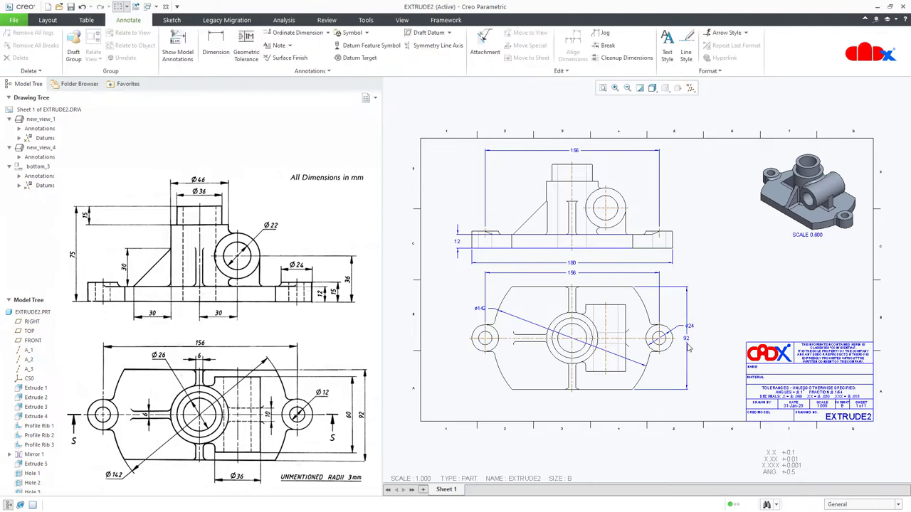
click(580, 153)
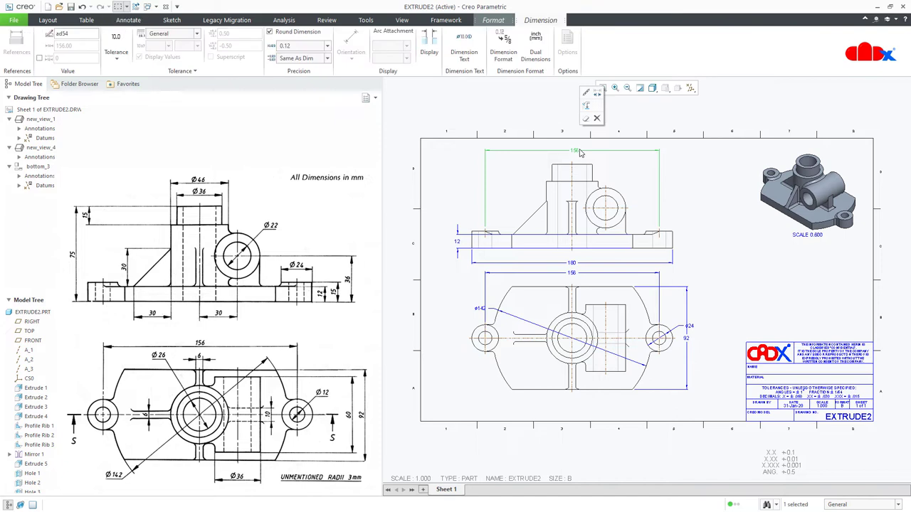
click(690, 188)
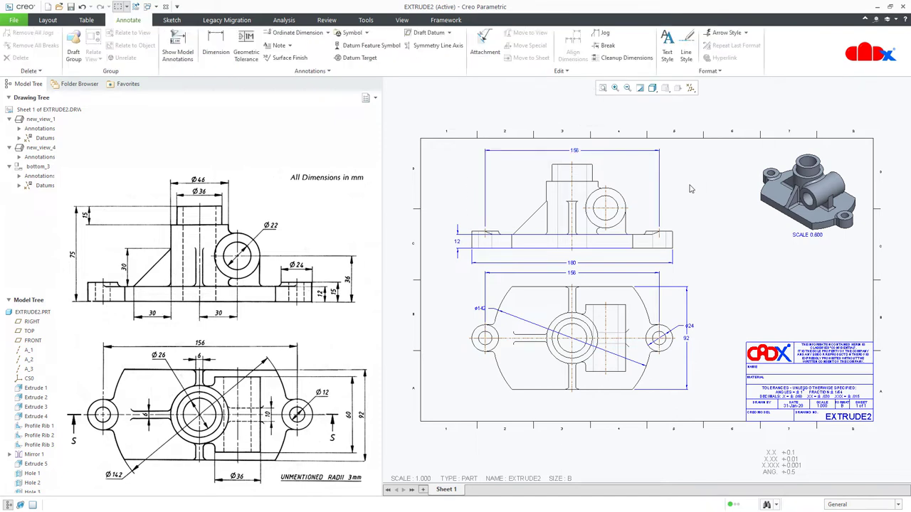
Set the base width model dimension in the top view to 100 and regenerate the model.
click(687, 343)
text(1)
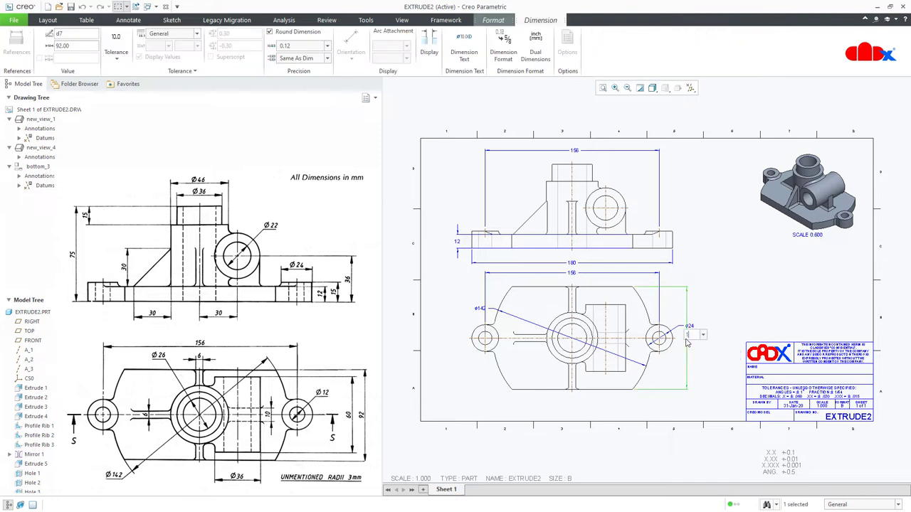
text(00)
key(Return)
key(ctrl+g)
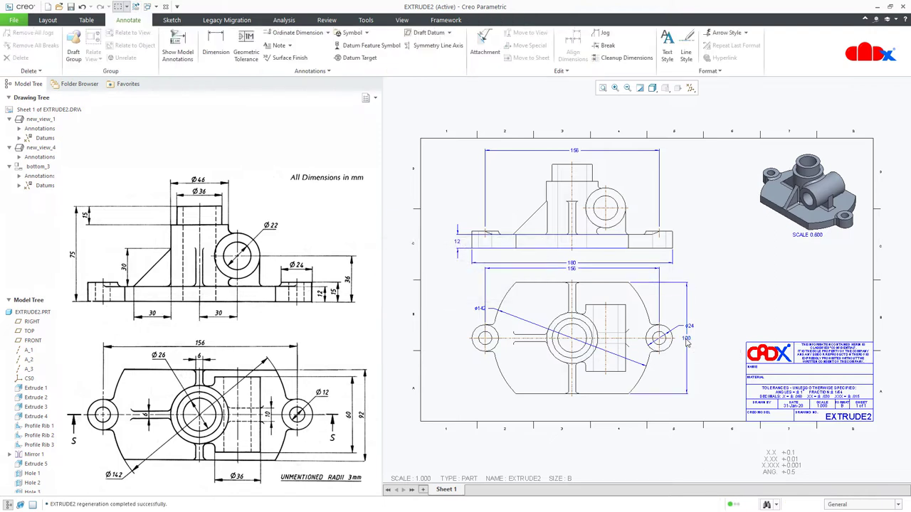
Set the base width model dimension in the top view to 80 and regenerate the model.
double_click(686, 343)
text(80)
key(Return)
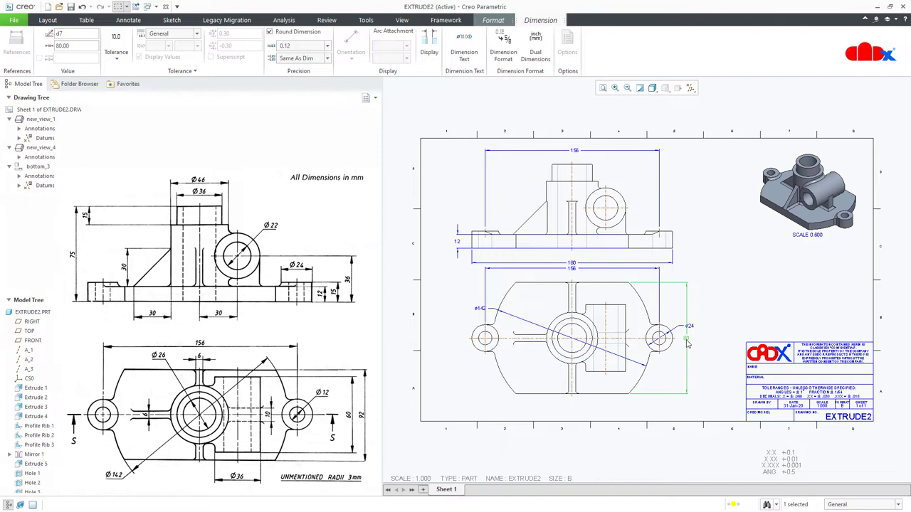
key(ctrl+g)
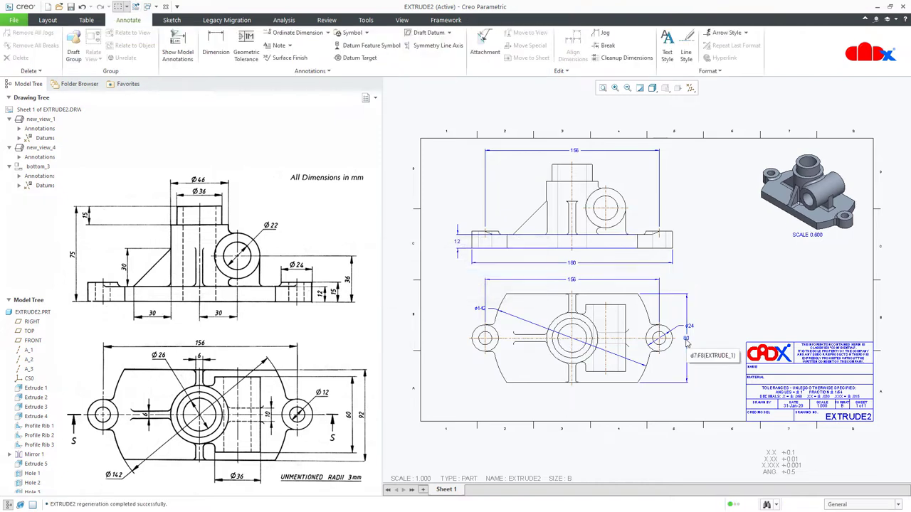
Set the base width model dimension in the top view to 92 and regenerate the model.
double_click(687, 343)
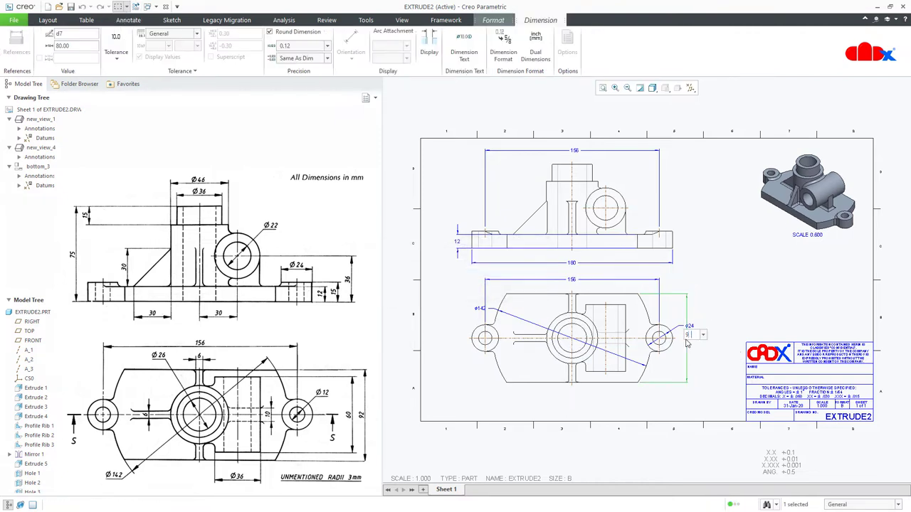
text(92)
key(Return)
key(ctrl+g)
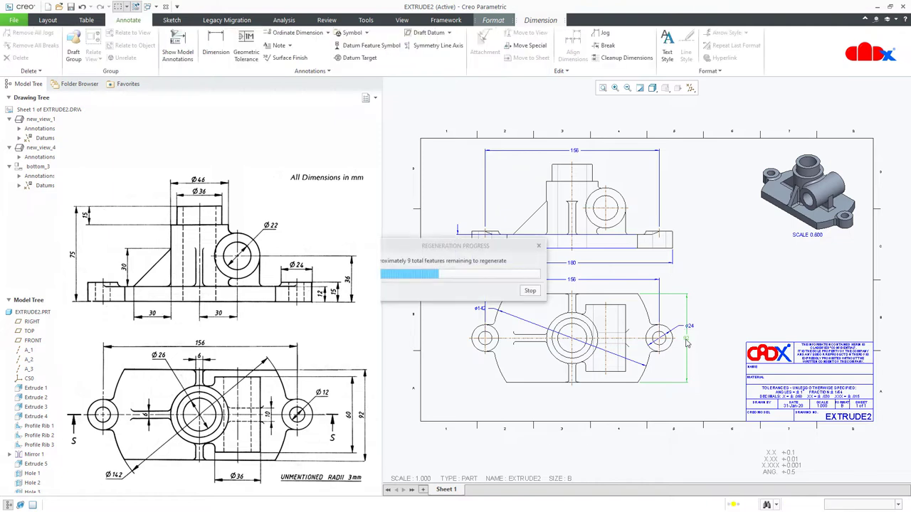
Delete the two manually created horizontal dimensions, 156 and 180, from the front view.
click(577, 156)
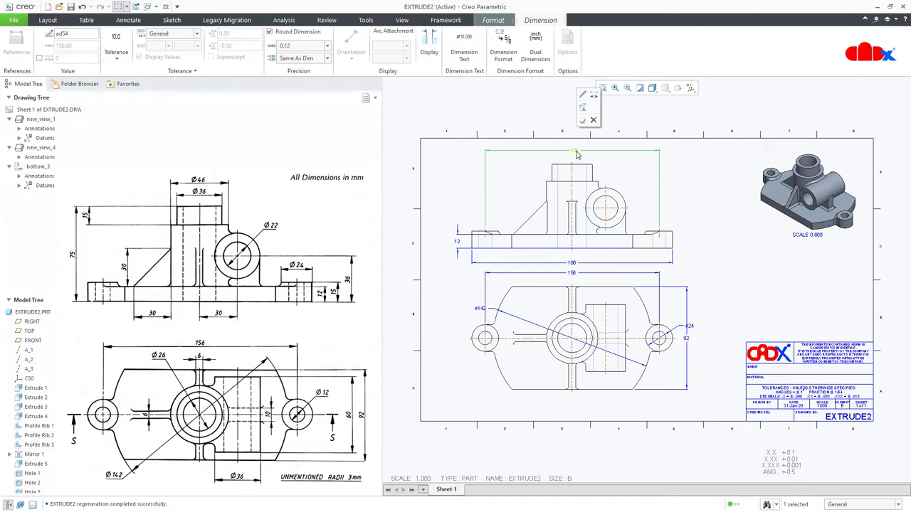
click(654, 170)
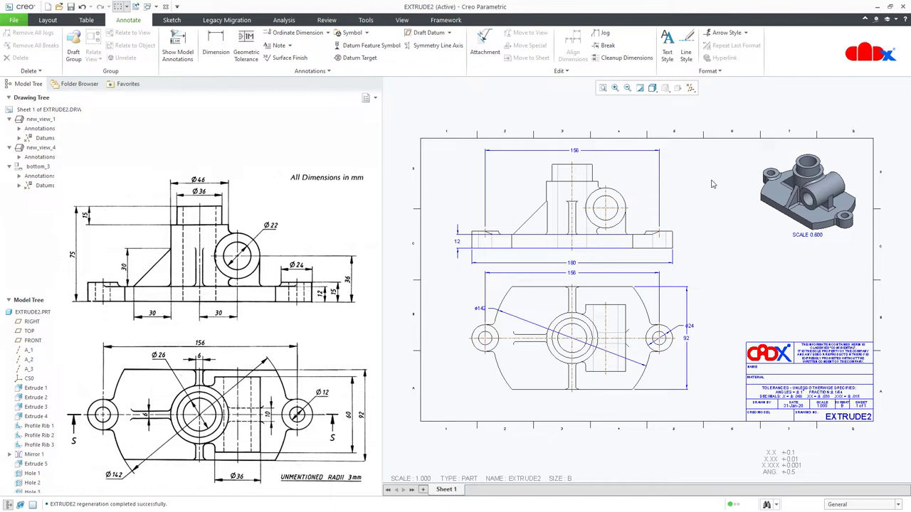
click(576, 155)
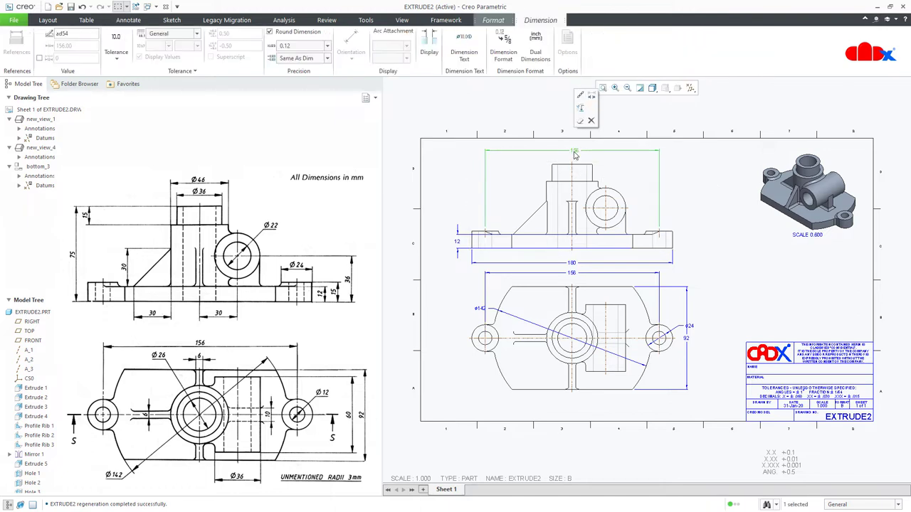
click(576, 154)
click(576, 265)
key(Delete)
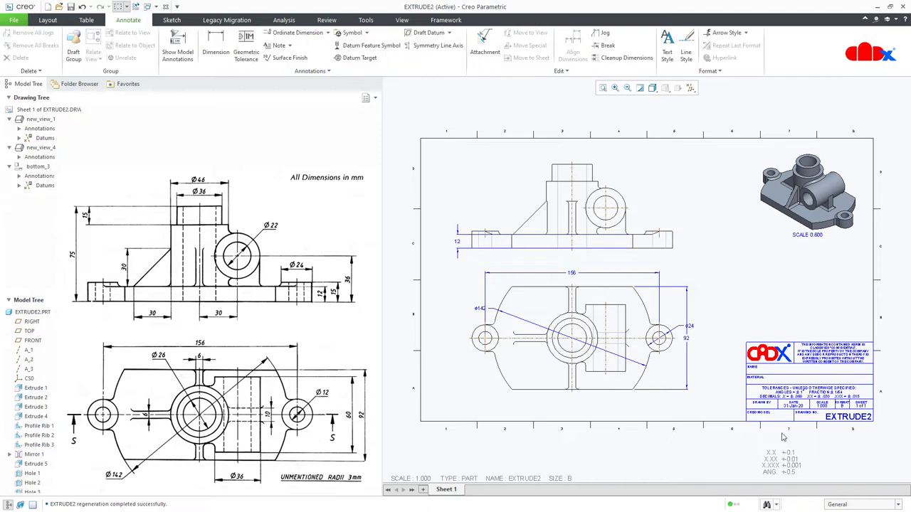
Try a window selection around the front and top views with the General selection filter.
click(859, 505)
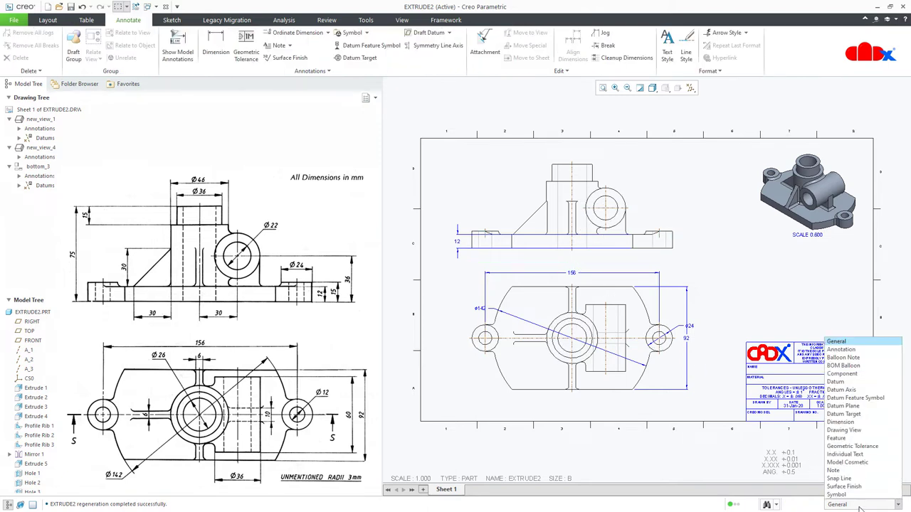
click(859, 505)
drag(611, 381, 720, 431)
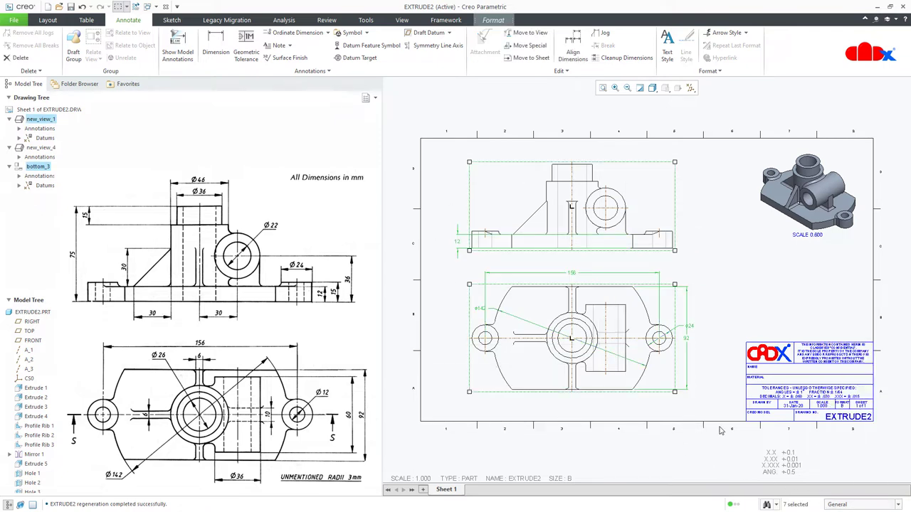
click(720, 430)
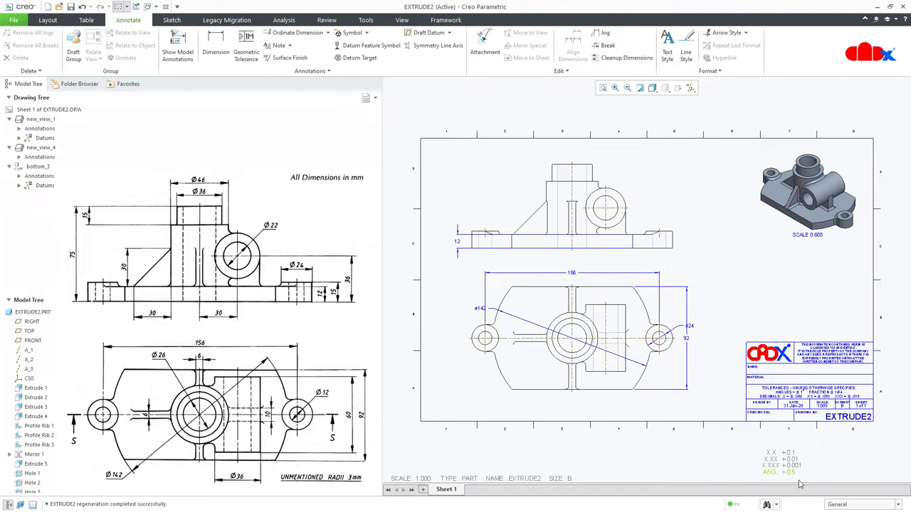
Delete all remaining dimensions from the front and top views using the Dimension selection filter, and reset the filter to General.
click(850, 505)
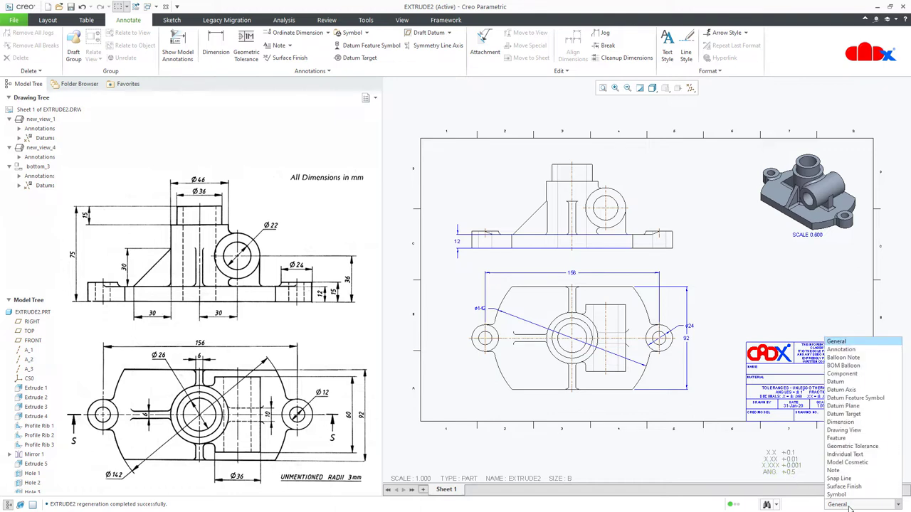
click(840, 422)
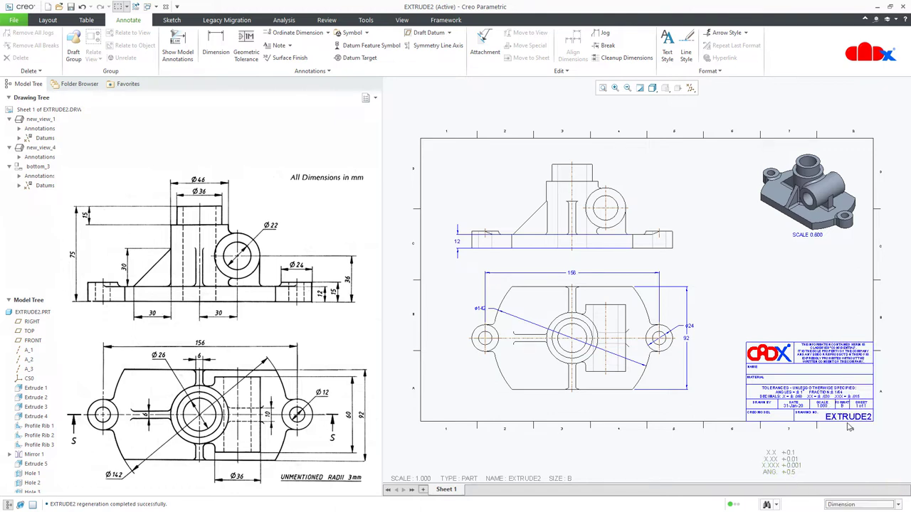
drag(433, 111, 735, 434)
key(Delete)
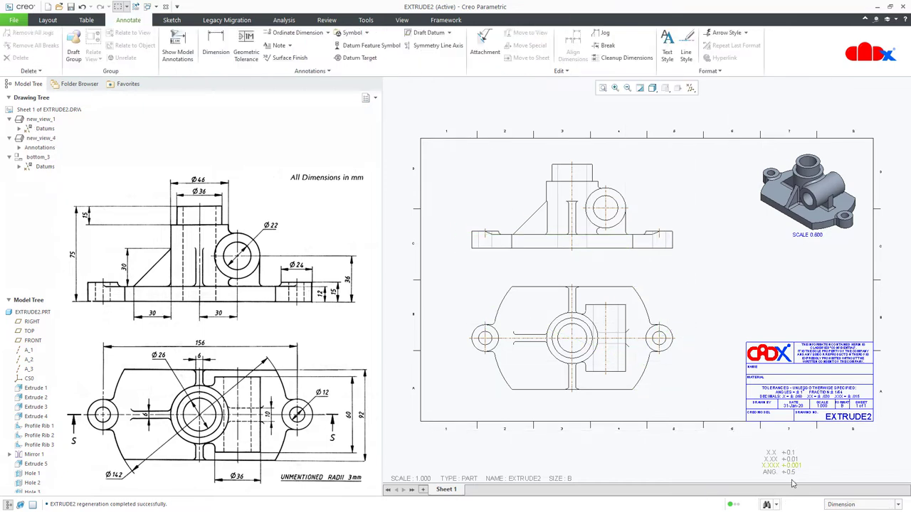
click(835, 506)
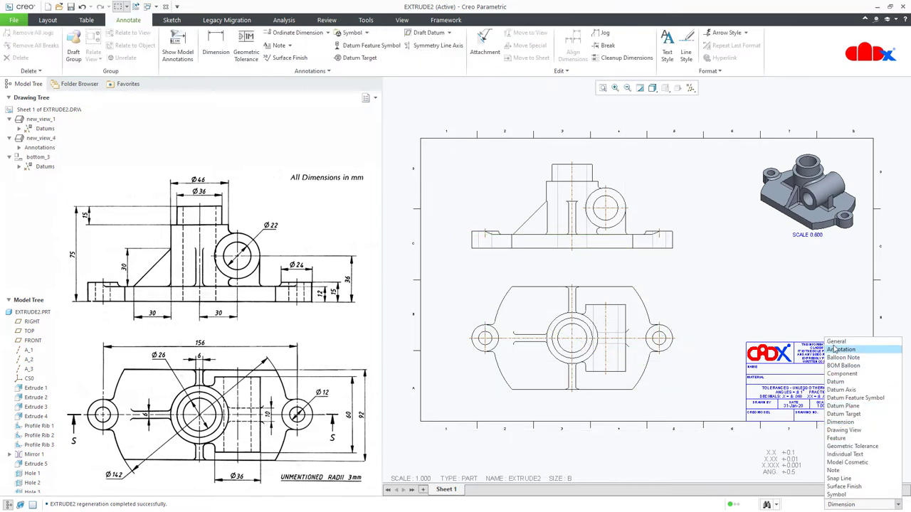
key(Escape)
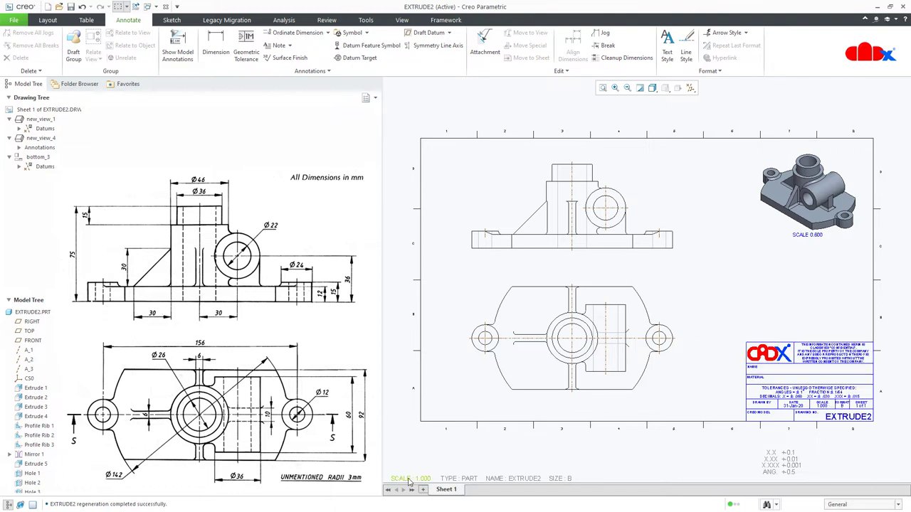
Check the scale options in the top view's properties without changing them.
double_click(539, 389)
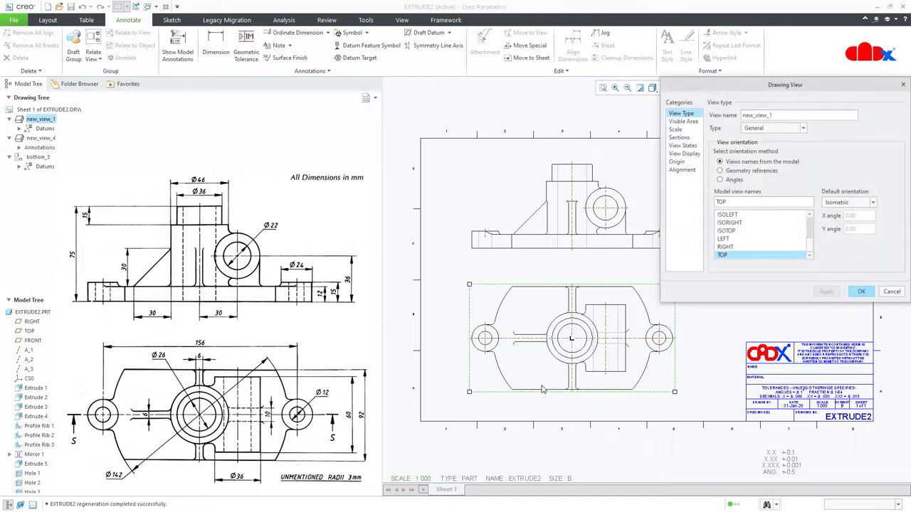
click(675, 130)
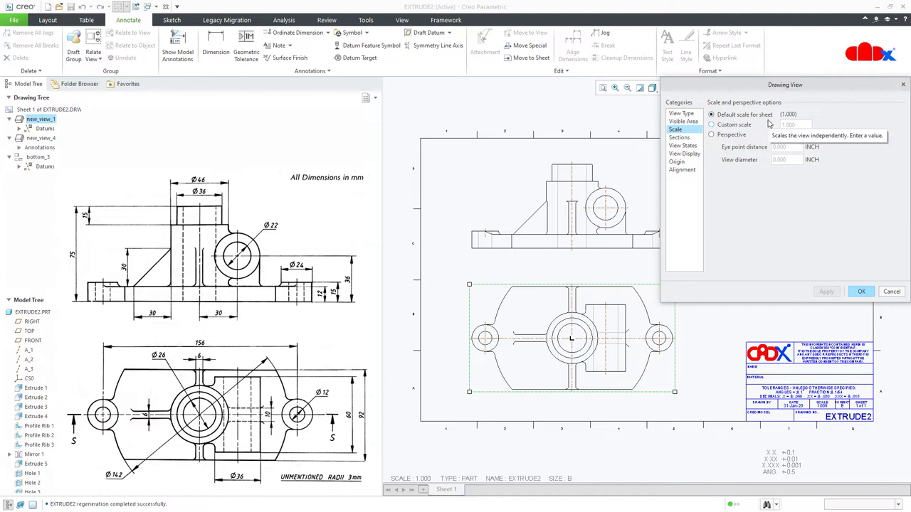
click(890, 292)
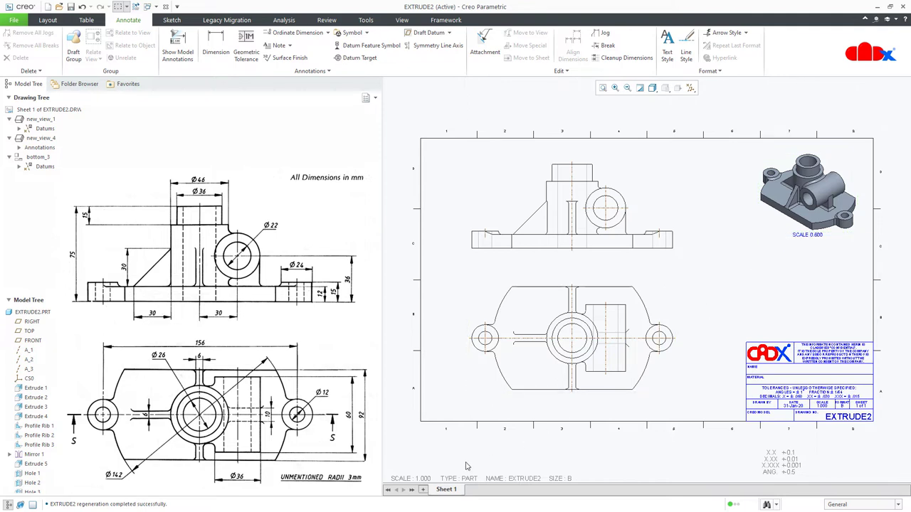
Try a sheet scale of 0.75 and restore the scale to 1.
double_click(424, 481)
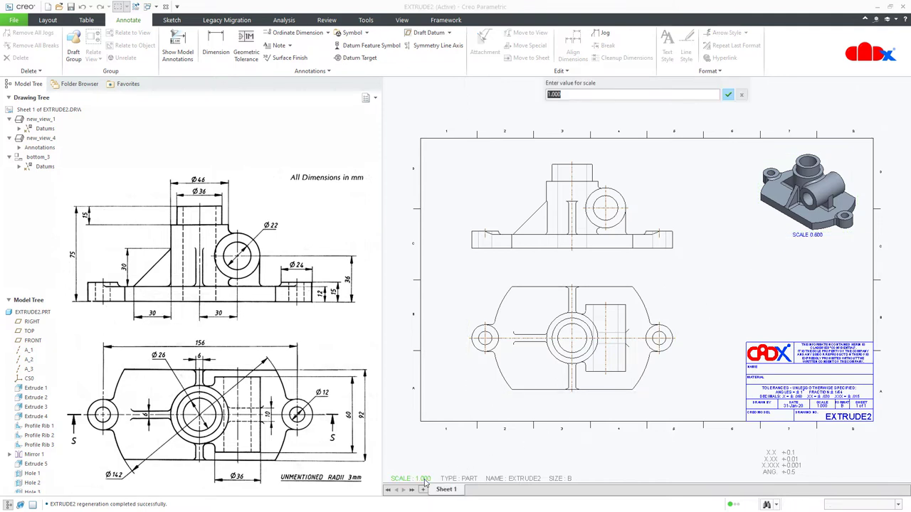
text(.)
key(Return)
double_click(424, 481)
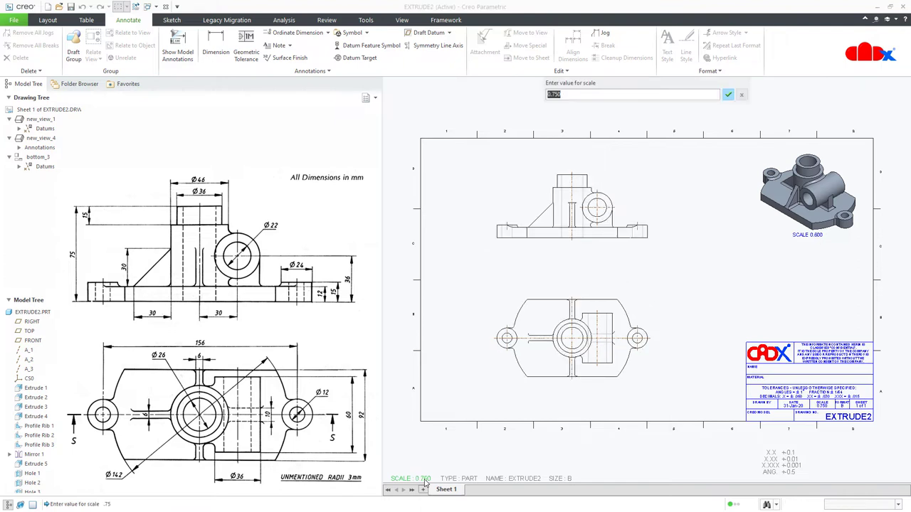
text(1)
key(Return)
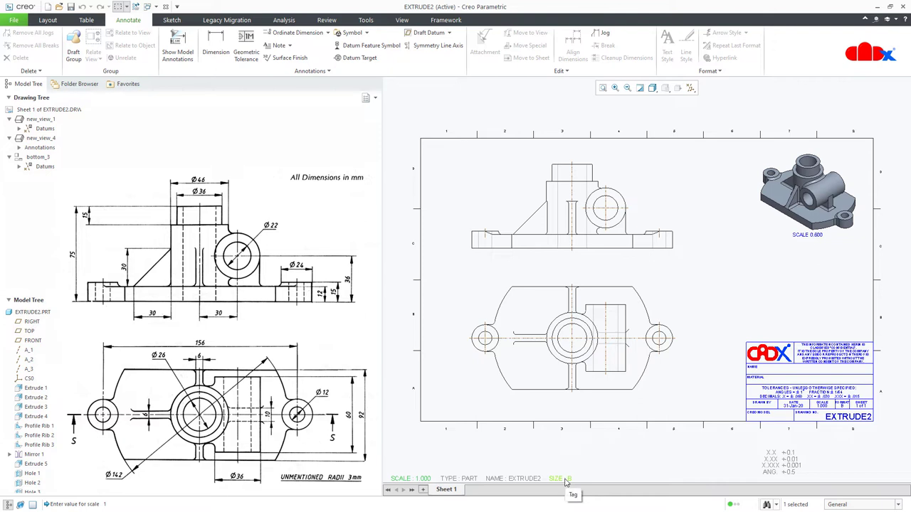
Review the available sheet formats and sizes in Sheet Setup without changing the format.
double_click(568, 479)
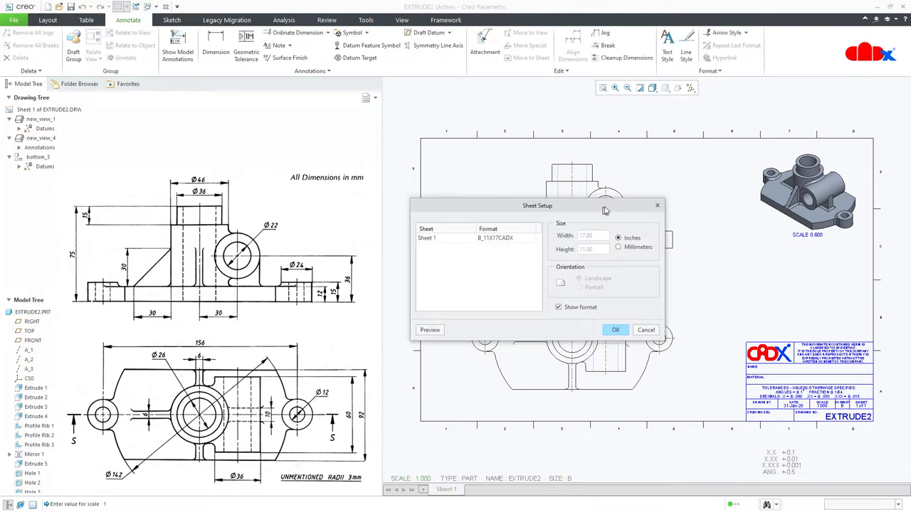
click(530, 240)
click(532, 238)
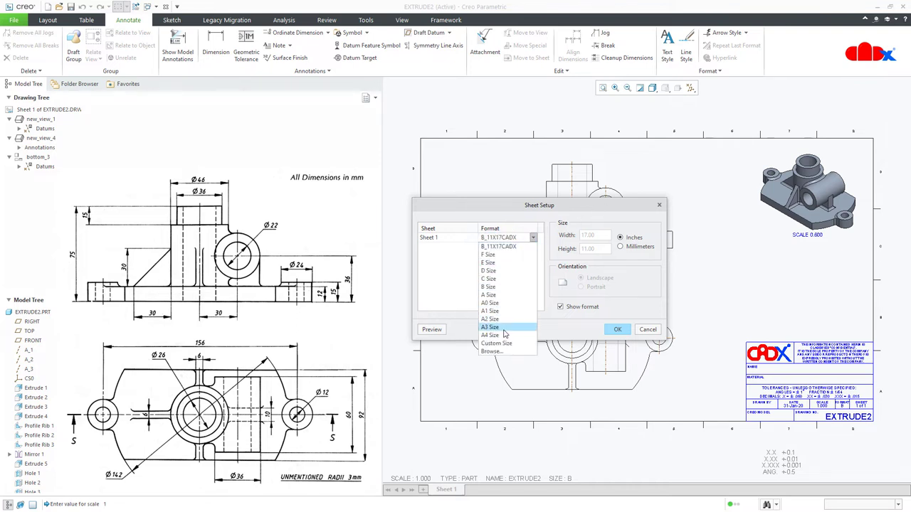
click(646, 333)
click(647, 331)
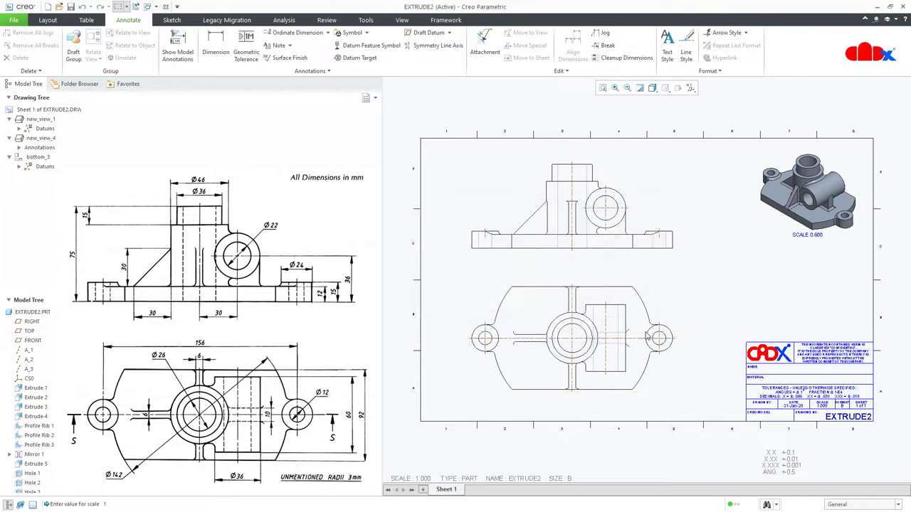
Move the top view slightly closer to the front view on the sheet.
click(669, 385)
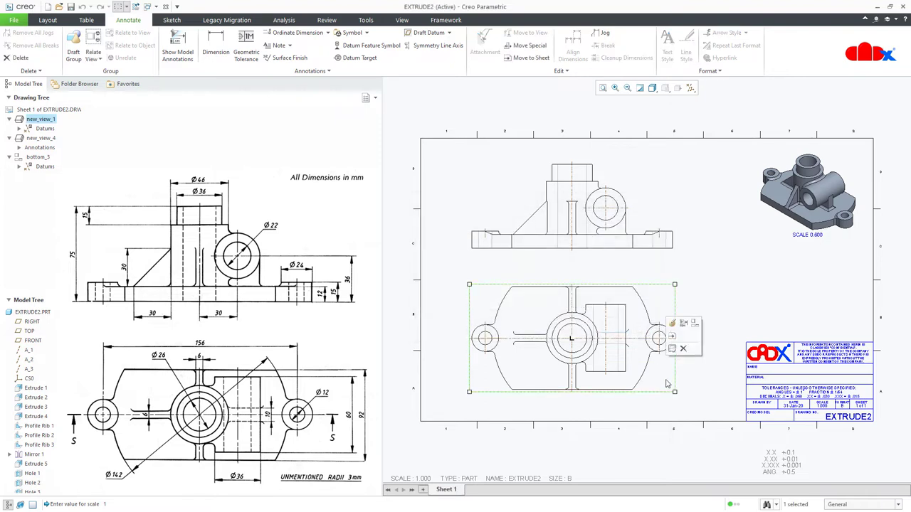
click(683, 399)
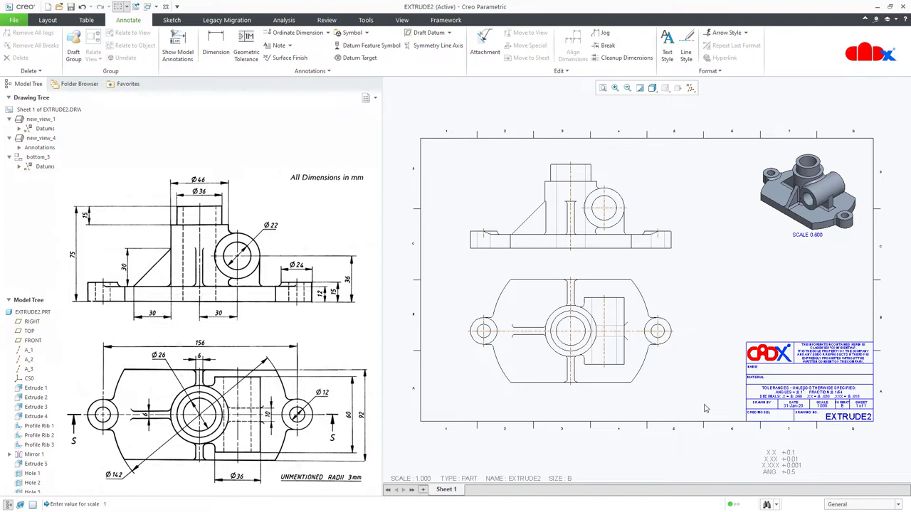
Create four snap lines offset from the front view's right-hand border, the first at 0.4 and the rest spaced 0.3 apart.
click(562, 71)
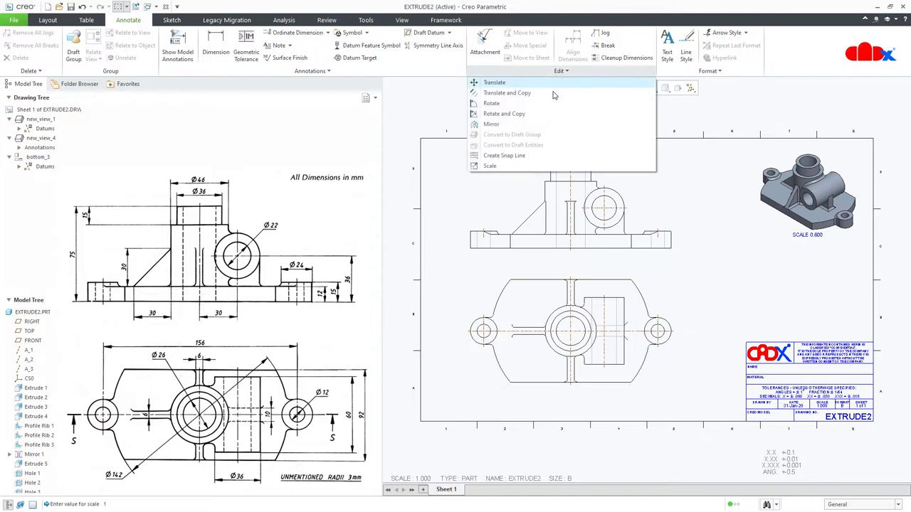
click(518, 155)
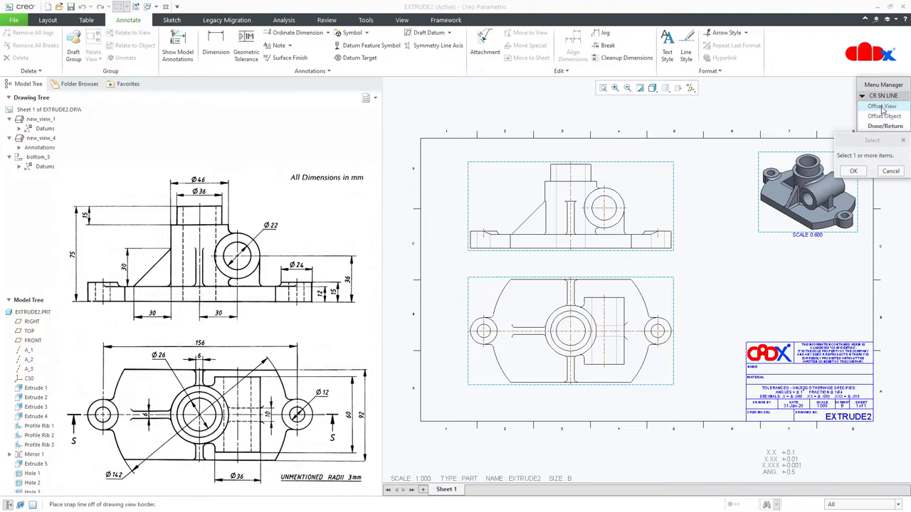
click(676, 200)
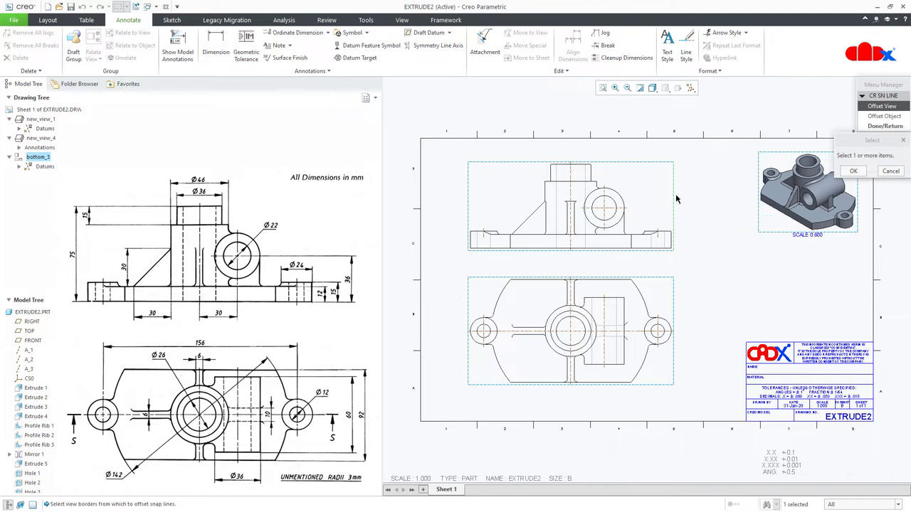
middle_click(676, 199)
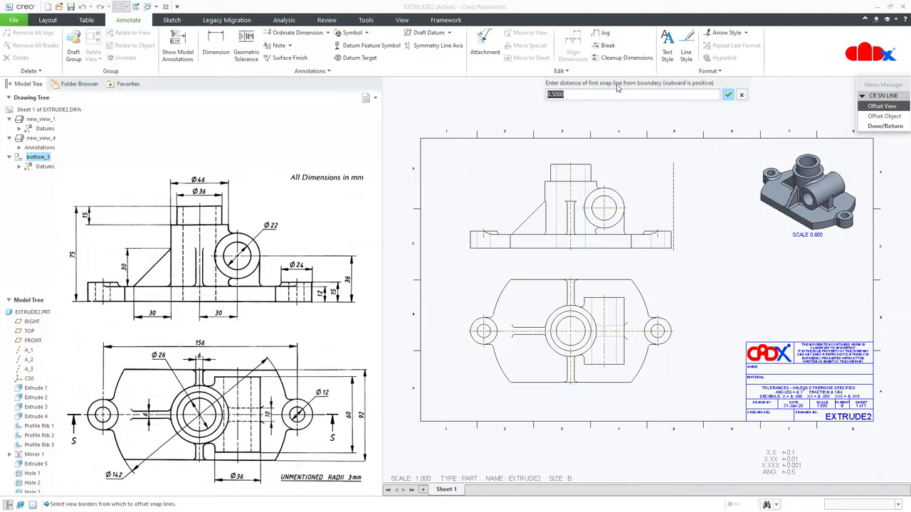
key(BackSpace)
key(Return)
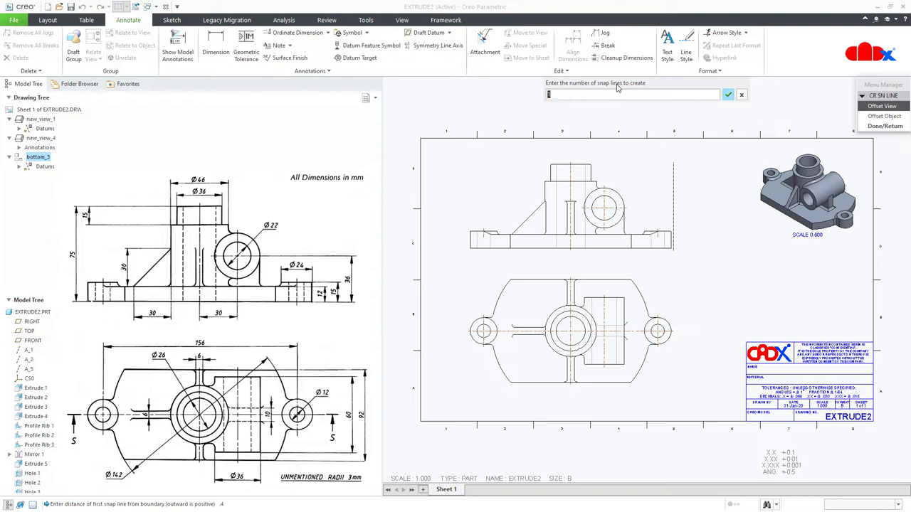
key(Return)
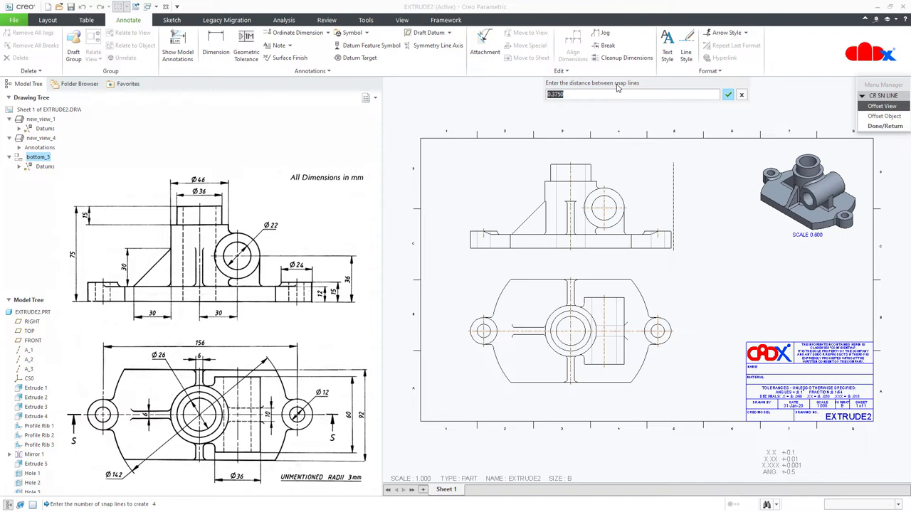
text(.3)
key(Return)
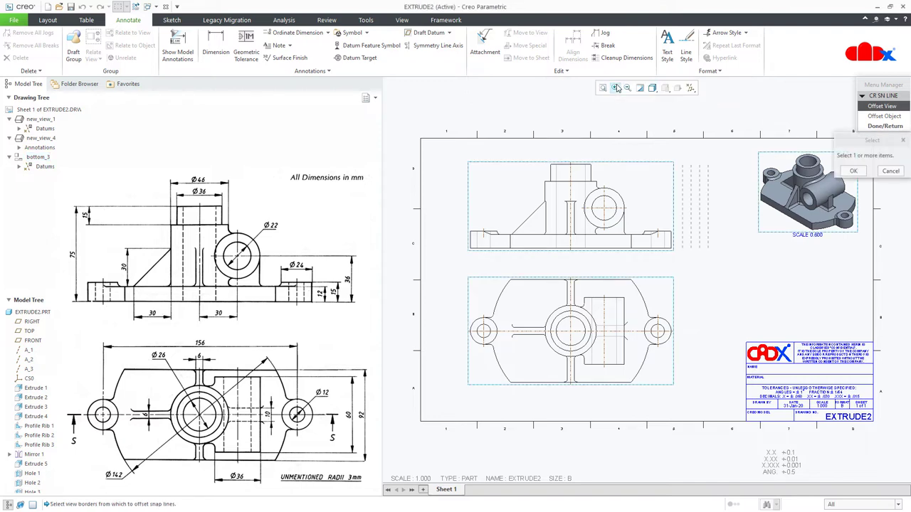
Create four snap lines off each of the front view's upper, left and lower borders, with the first line offset 0.4.
click(608, 163)
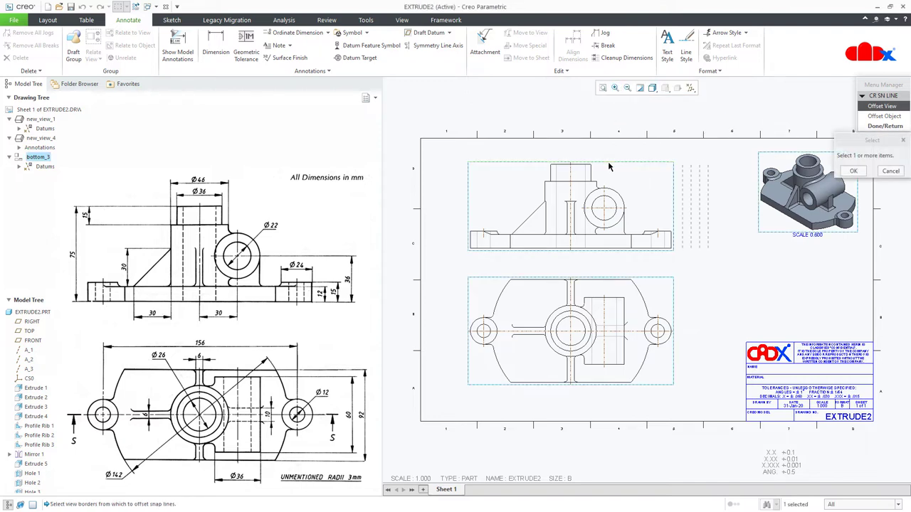
middle_click(608, 166)
key(Return)
click(469, 198)
middle_click(469, 198)
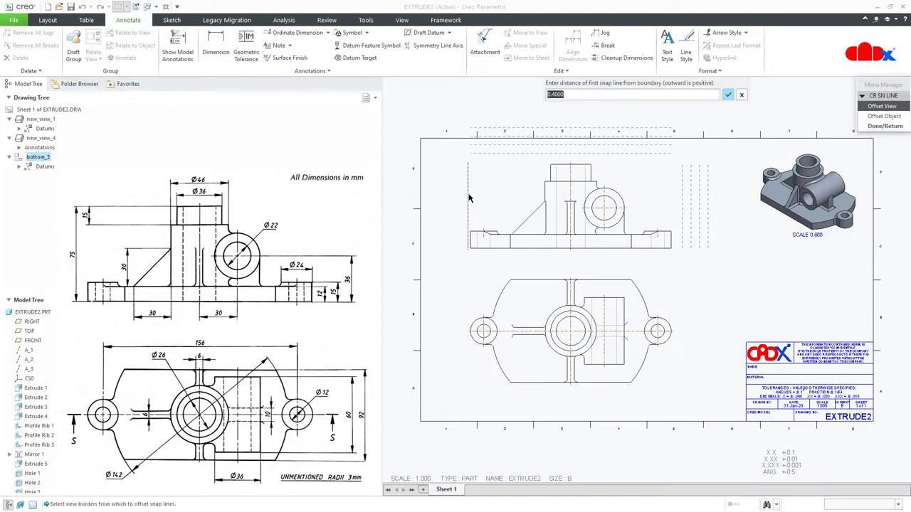
key(Return)
click(496, 249)
middle_click(496, 250)
key(Return)
key(Return)
middle_click(495, 249)
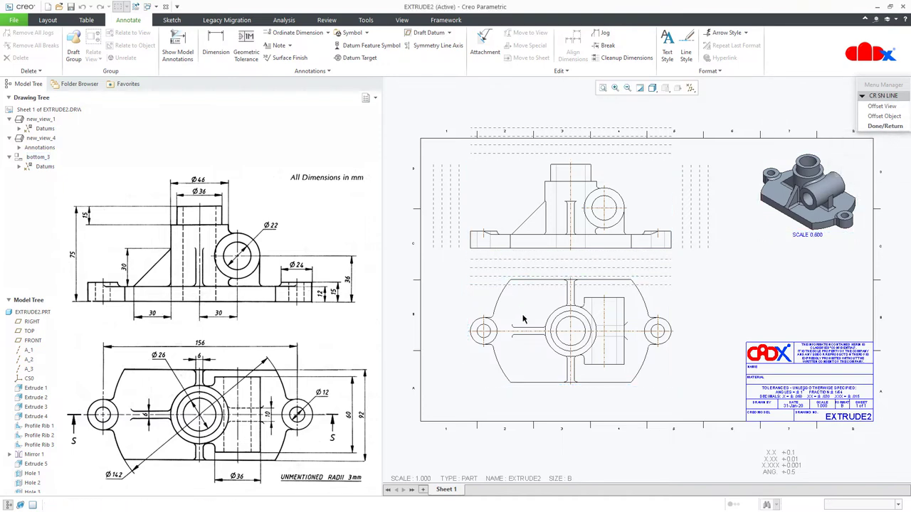
middle_click(527, 246)
Spread the two orthographic views apart on the sheet by moving the front view up and the top view down.
click(528, 246)
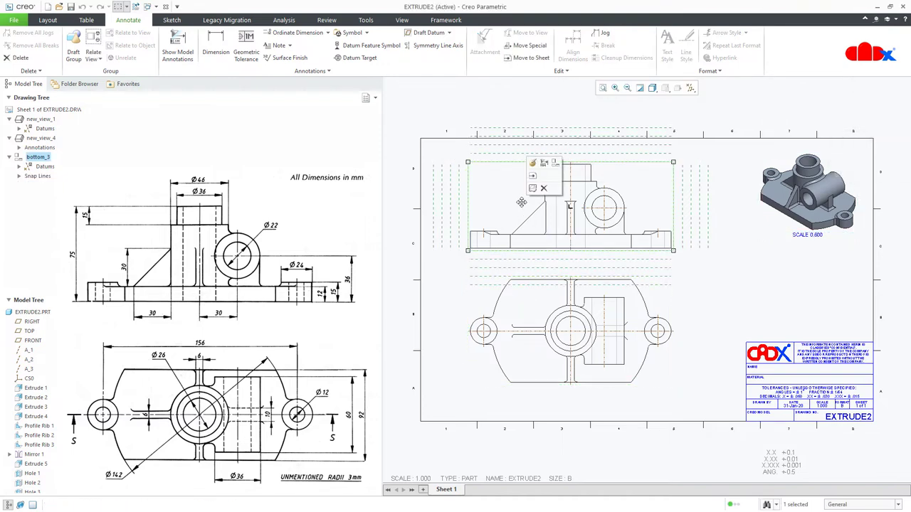
drag(528, 246, 527, 232)
click(530, 356)
drag(530, 356, 531, 377)
Create 3 snap lines offset from the top view's upper border.
click(560, 71)
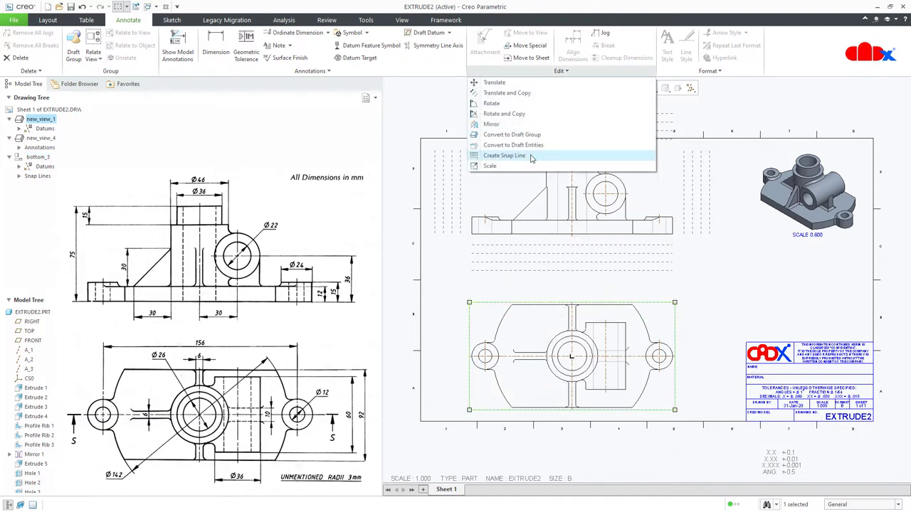
click(533, 157)
click(539, 304)
middle_click(539, 307)
text(3)
key(Return)
key(Return)
Create snap lines off the top view's right, left and lower borders, starting at 0.4, and finish the snap line command.
click(675, 338)
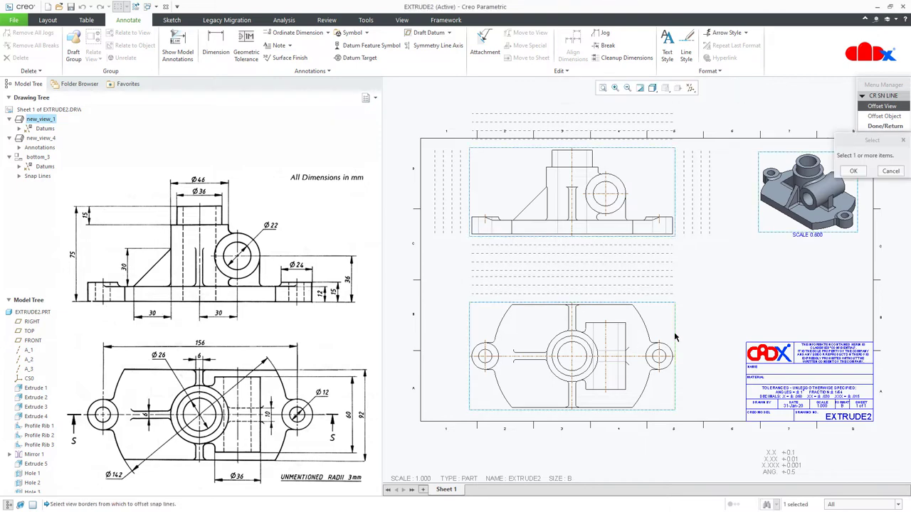
middle_click(677, 338)
key(Return)
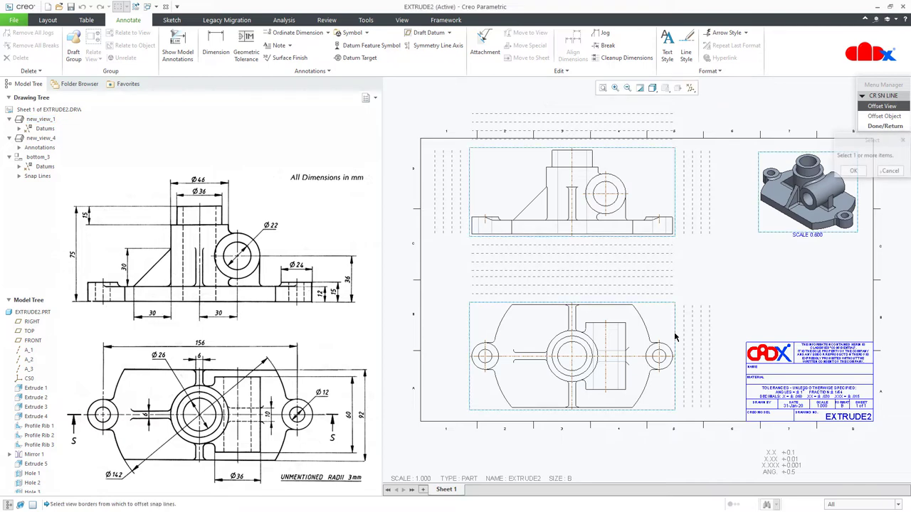
click(470, 343)
middle_click(478, 340)
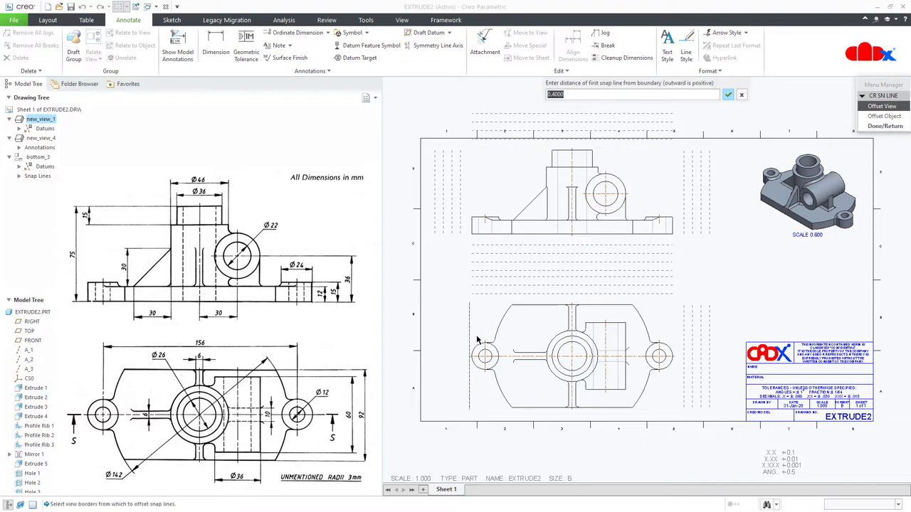
key(Return)
click(496, 411)
middle_click(496, 413)
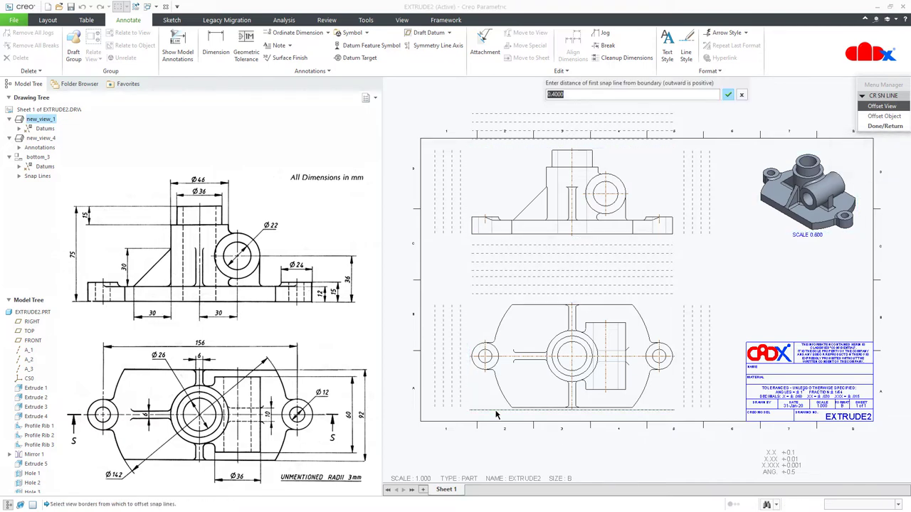
key(Return)
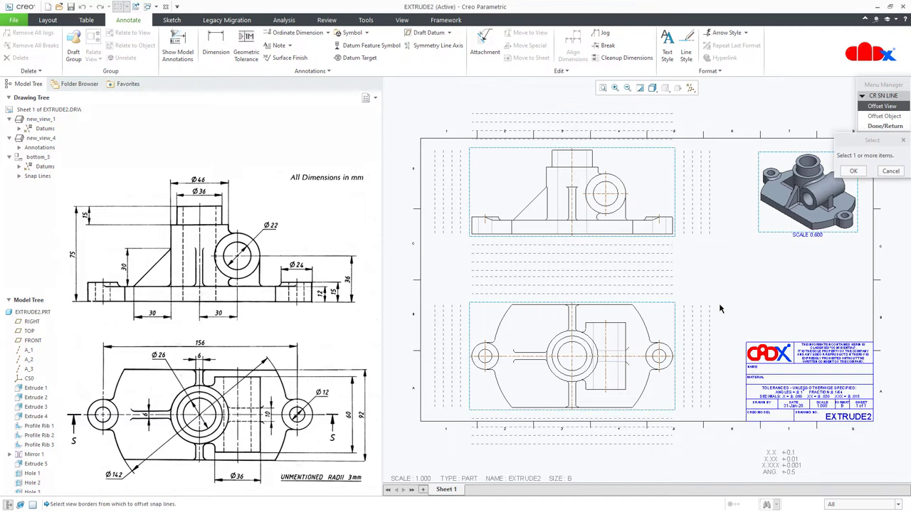
click(885, 126)
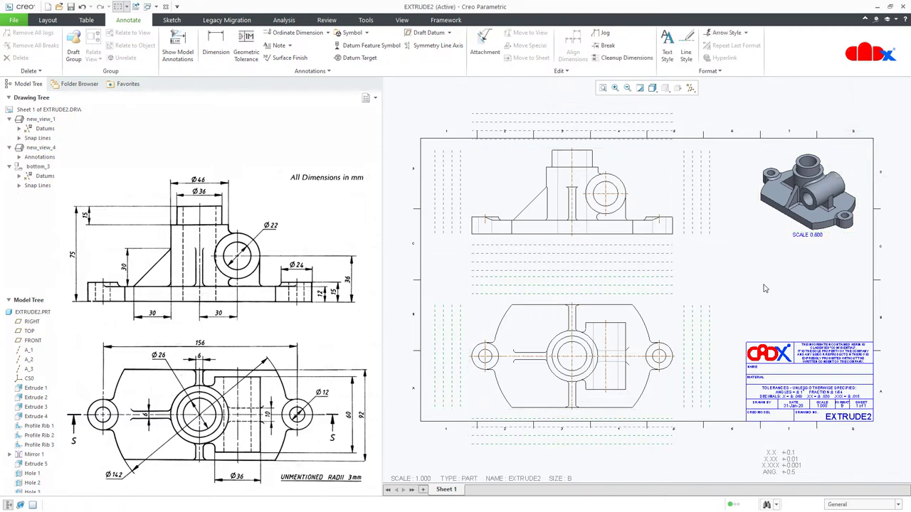
Show only the 12 and 92 model dimensions of Extrude 1, leaving out its 156, Ø142 and Ø24 dimensions.
click(187, 57)
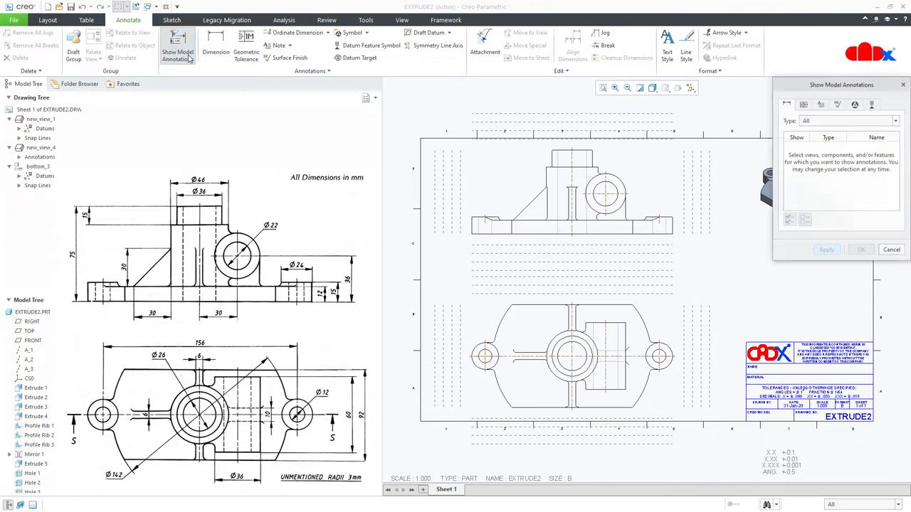
click(35, 388)
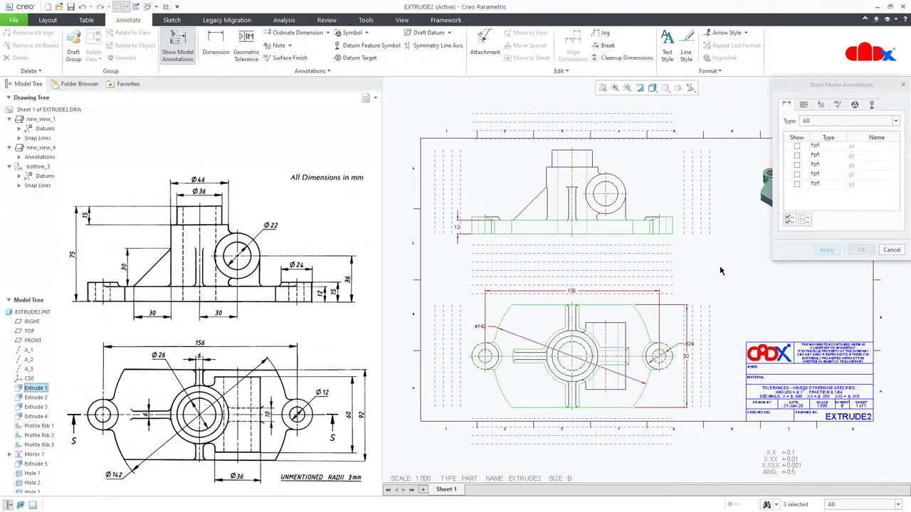
click(790, 221)
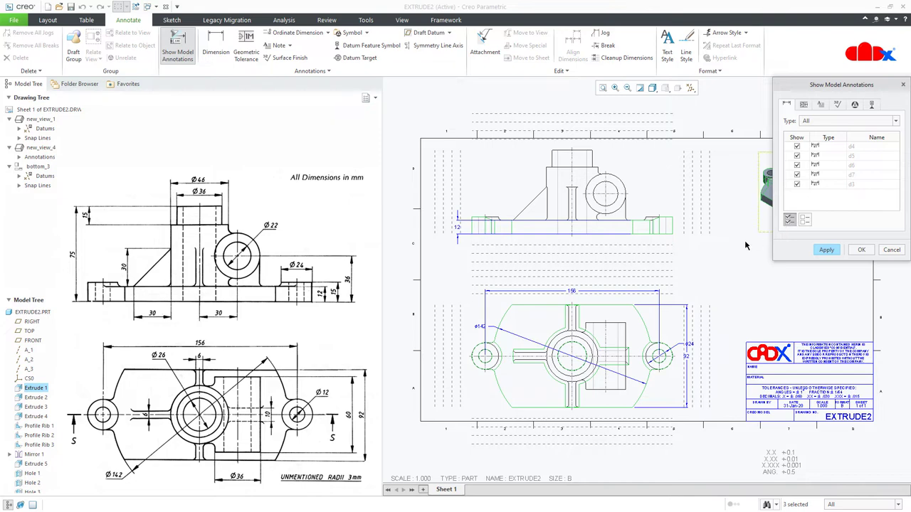
click(572, 294)
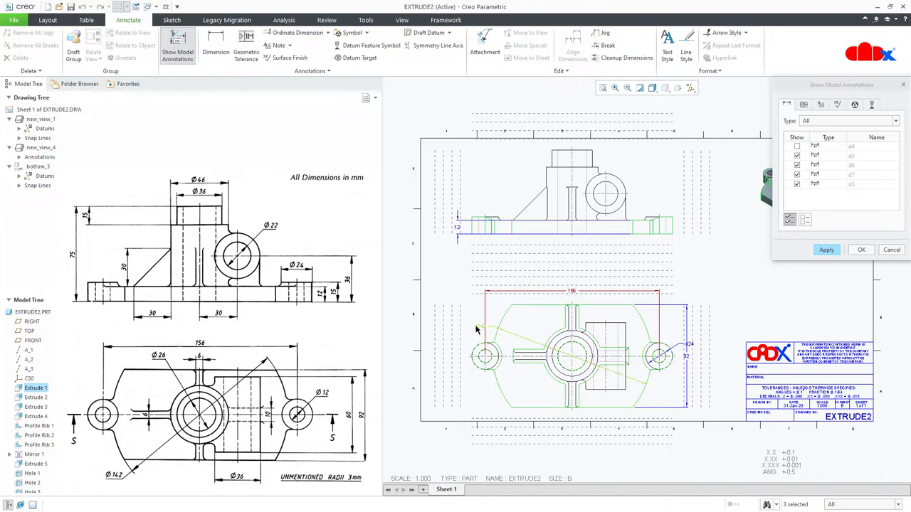
click(477, 328)
click(827, 250)
click(892, 250)
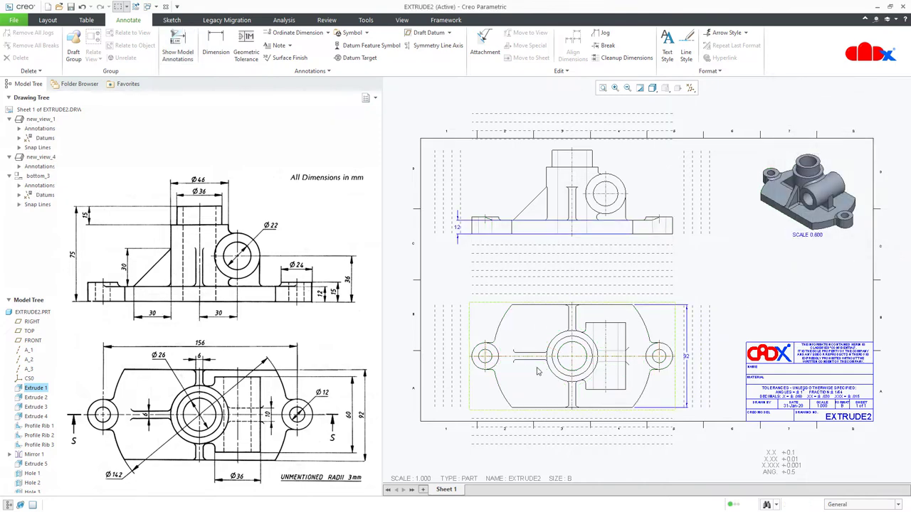
Show the remaining Extrude 1 model dimensions, 156, Ø142 and Ø24, in the top view.
click(178, 44)
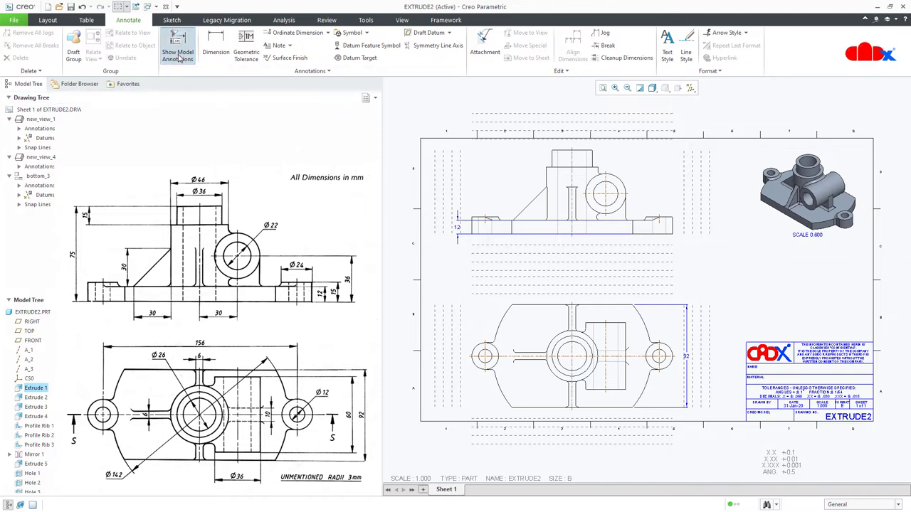
click(32, 389)
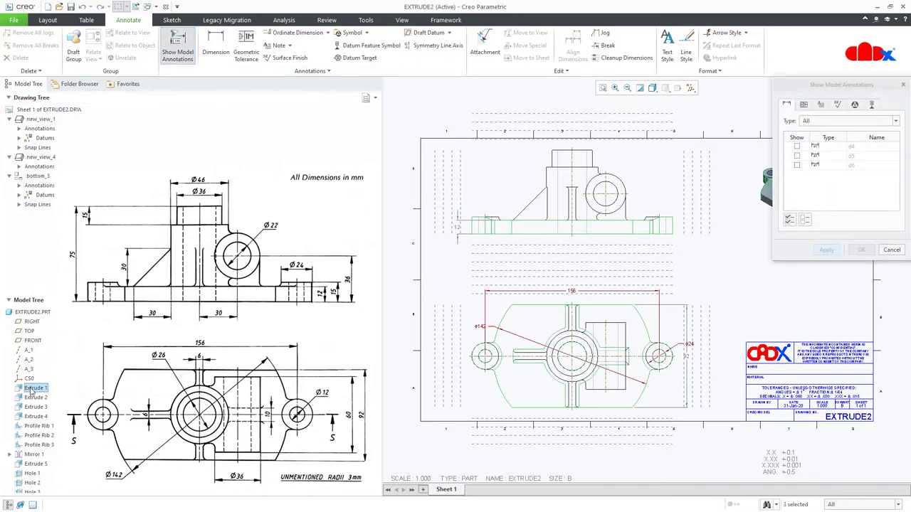
click(789, 221)
click(862, 249)
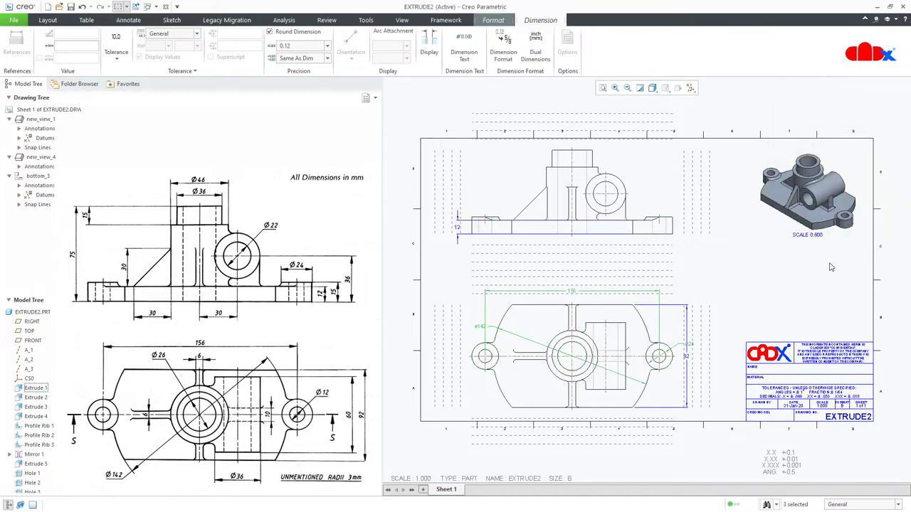
click(793, 289)
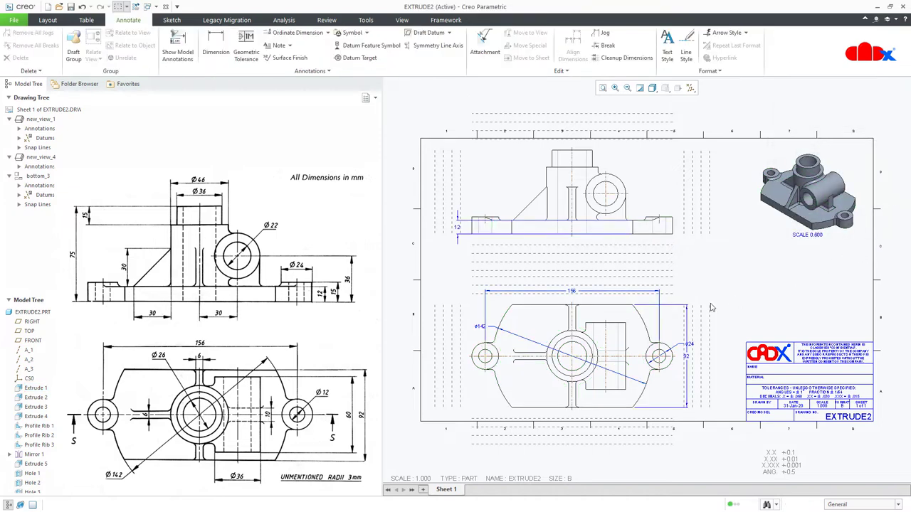
Move the 156 dimension farther above the top view and shift the Ø142 dimension text up toward the plate's upper-left corner.
click(571, 291)
drag(571, 292, 571, 277)
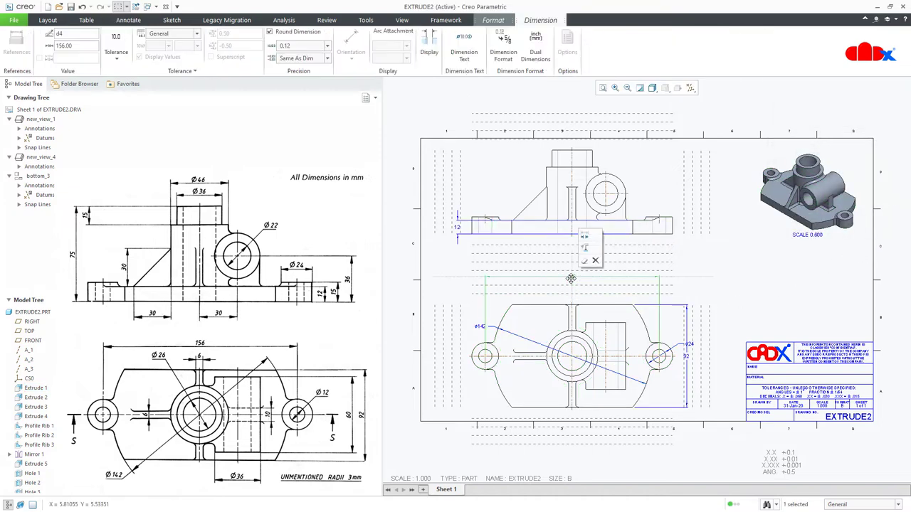
click(480, 329)
drag(479, 326, 489, 310)
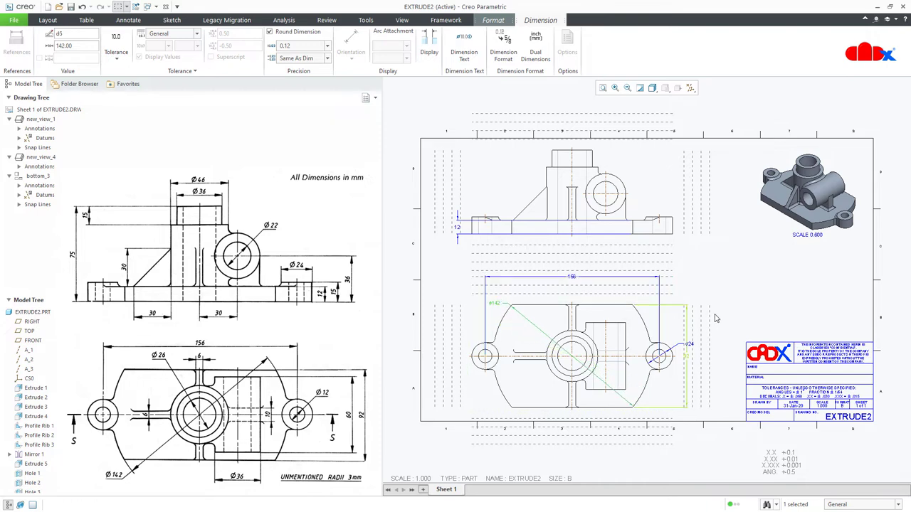
click(610, 368)
Place the Ø24 dimension above the top view's right-hand lug and flip its arrow to point at the circle from outside.
scroll(610, 368, up, 5)
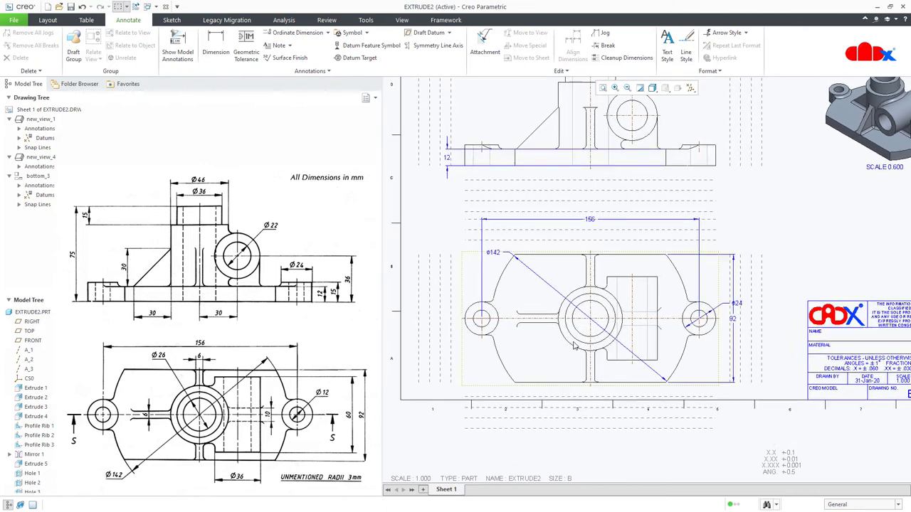
middle_drag(576, 346, 600, 321)
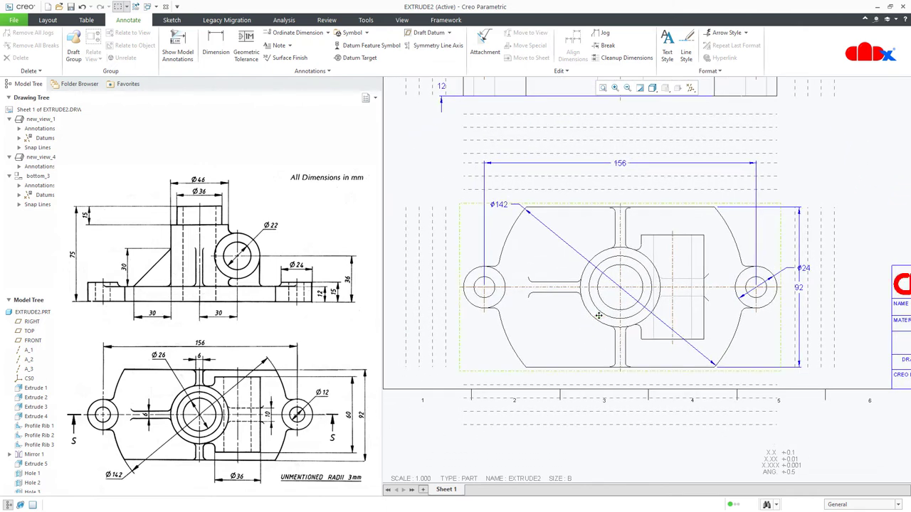
click(804, 271)
drag(804, 271, 791, 237)
click(849, 299)
click(788, 236)
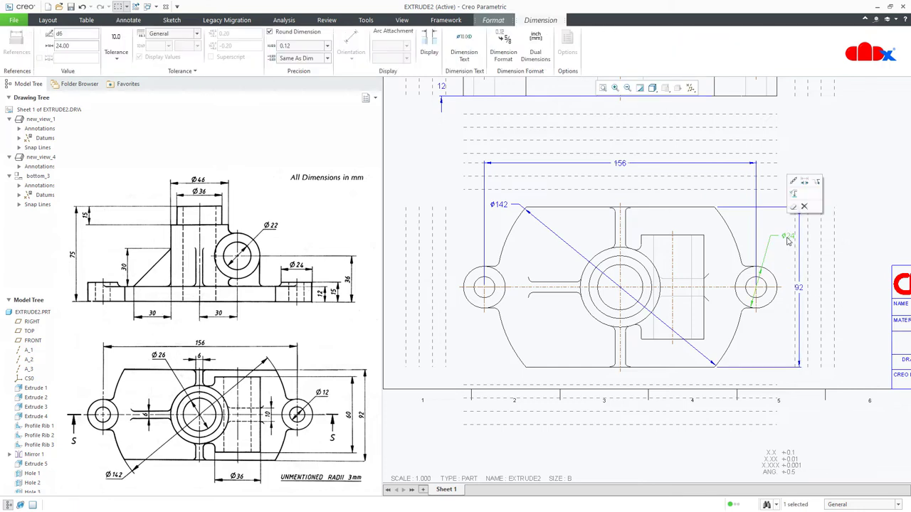
click(805, 184)
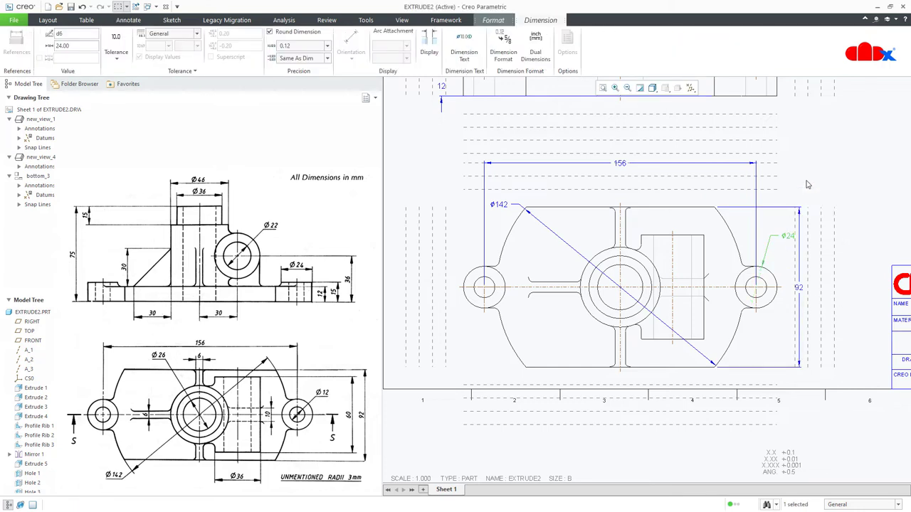
click(835, 193)
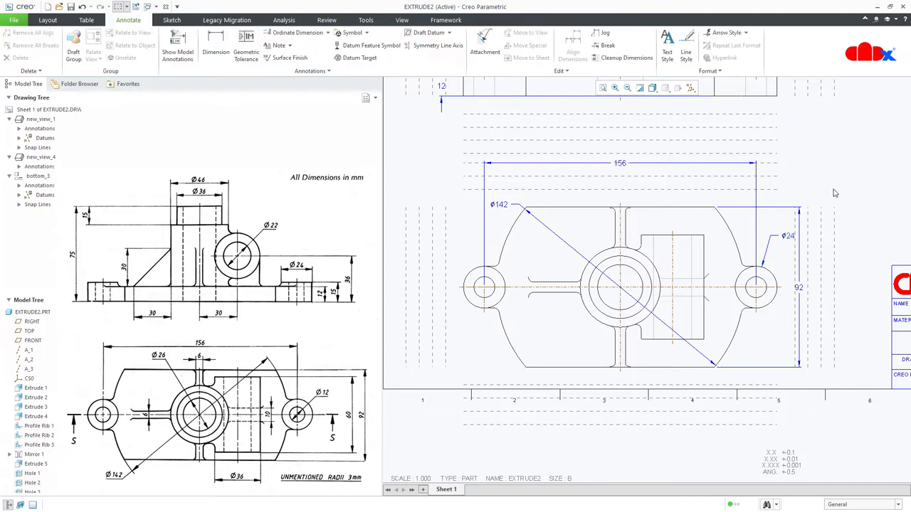
Move the top view's 92 dimension and the front view's 75 dimension outward to their outermost snap lines.
click(799, 289)
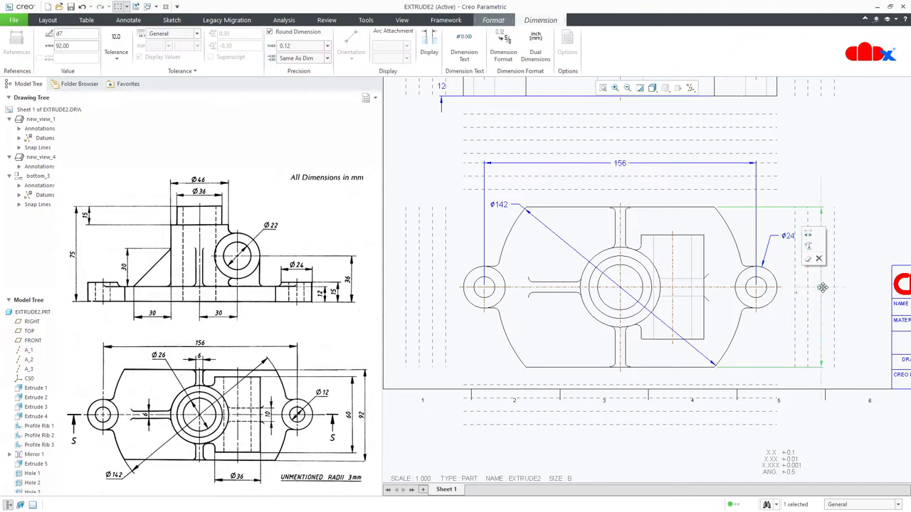
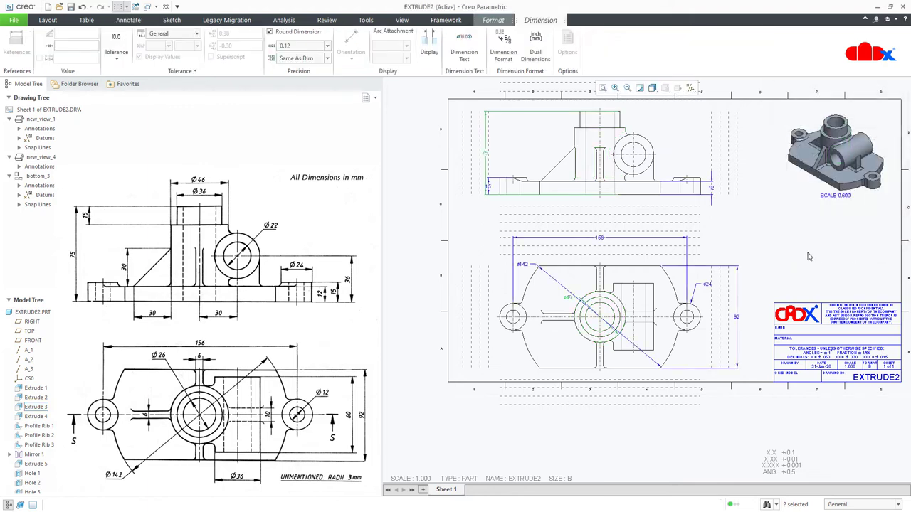
click(487, 153)
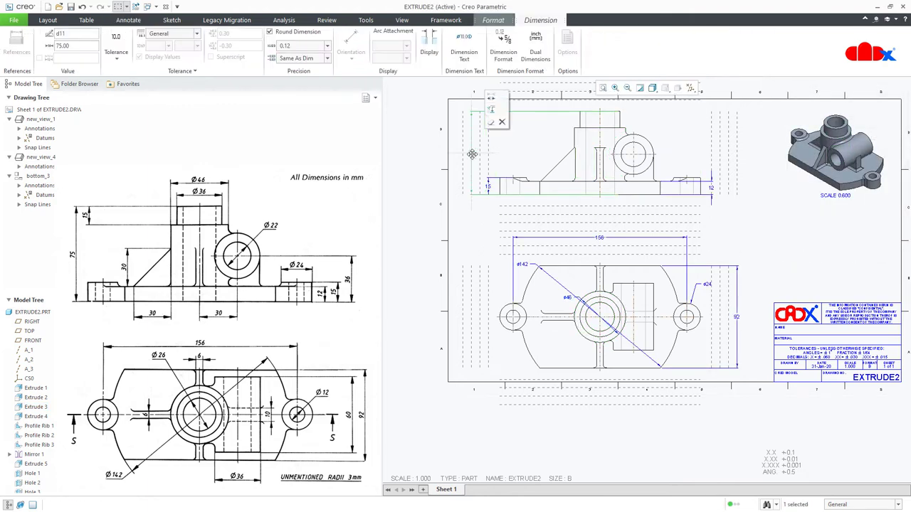
click(456, 151)
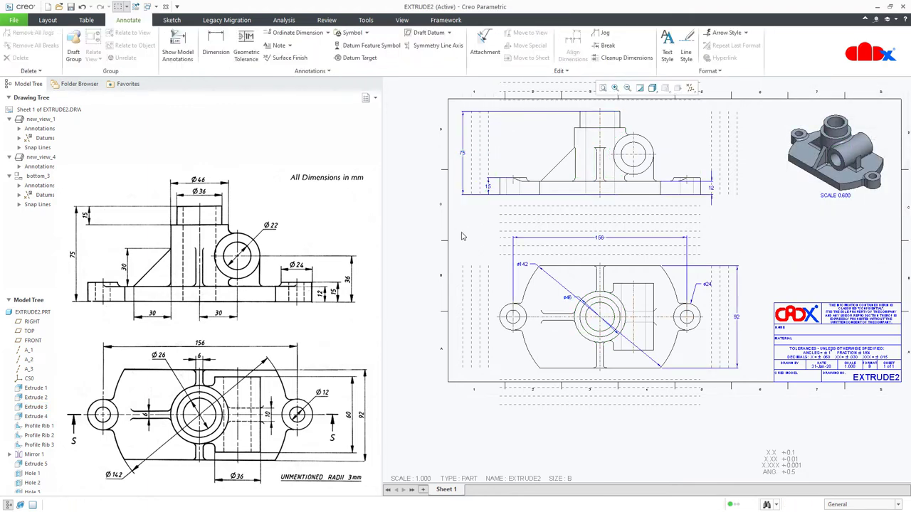
Try placing the Ø46 dimension text farther left of the boss in the top view.
click(567, 297)
middle_drag(566, 320, 532, 350)
mouse_move(531, 350)
mouse_down()
mouse_move(535, 333)
mouse_move(521, 337)
mouse_up()
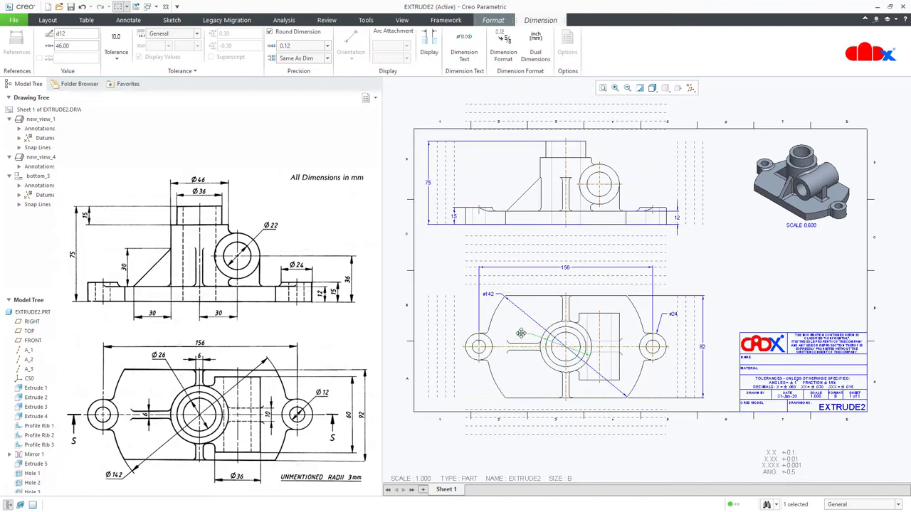
drag(521, 333, 523, 332)
Move the Ø46 dimension from the top view to the front view and place it above the boss.
click(524, 330)
click(523, 331)
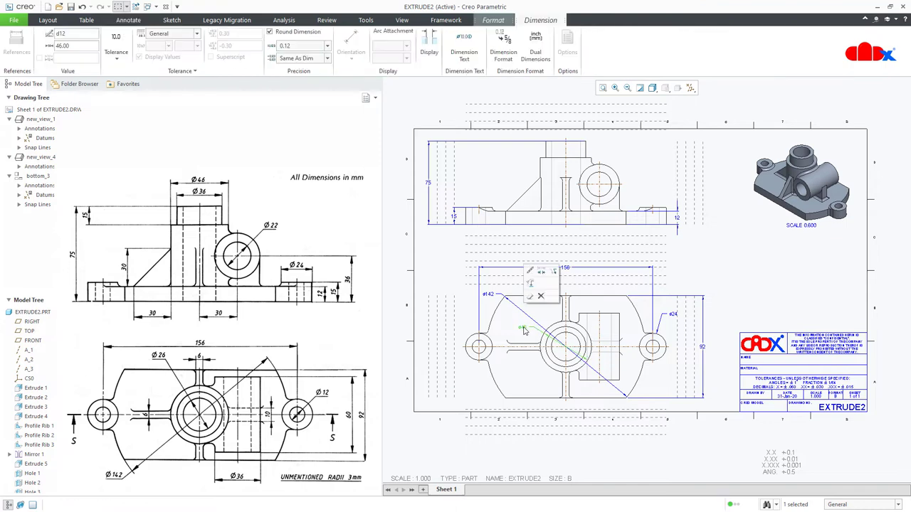
click(530, 285)
click(540, 217)
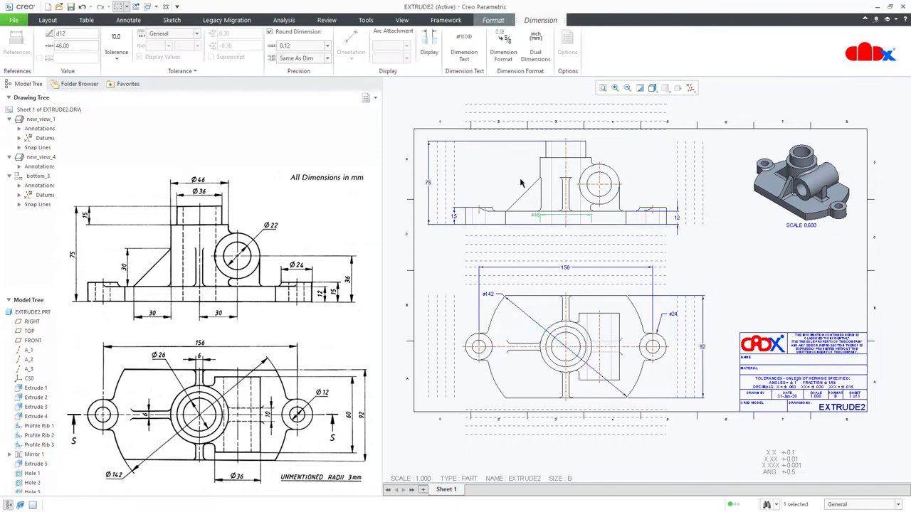
drag(536, 215, 558, 121)
click(722, 262)
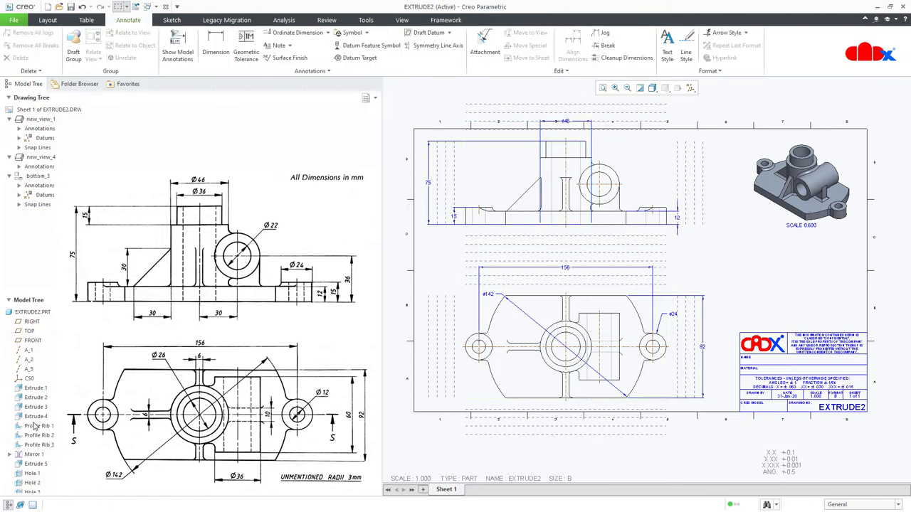
Show all model dimensions of Extrude 4 in the drawing views.
right_click(28, 419)
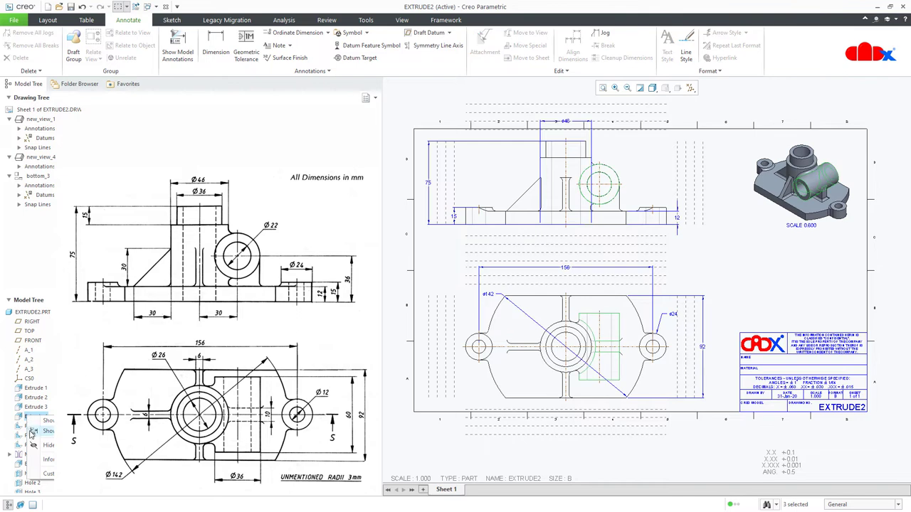
click(32, 432)
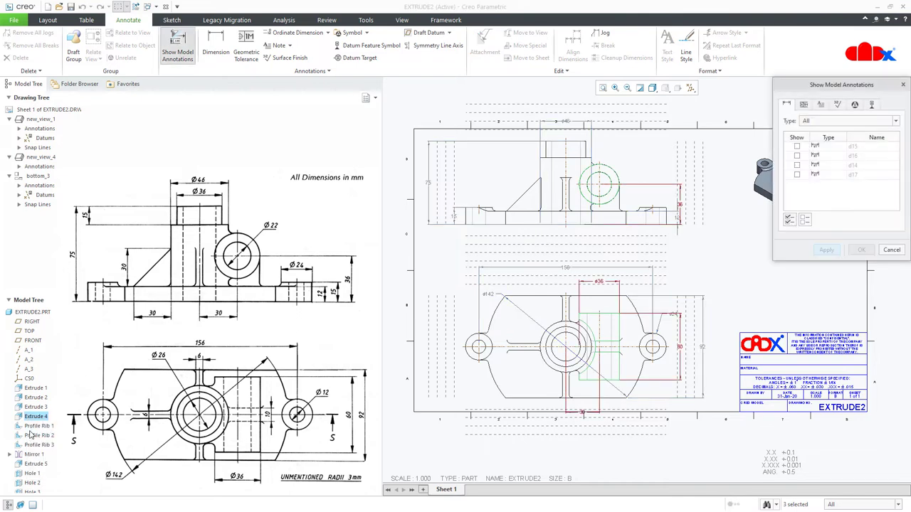
click(788, 223)
click(826, 250)
click(892, 249)
Move the front view's 36 and the top view's 60 dimensions out to the second snap line, and lower the Ø24 text beside its lug.
scroll(677, 291, up, 2)
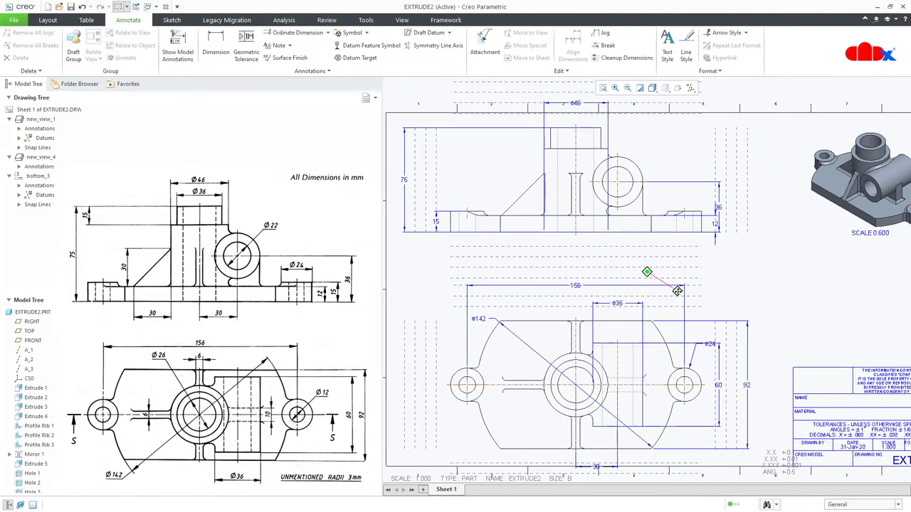
click(724, 213)
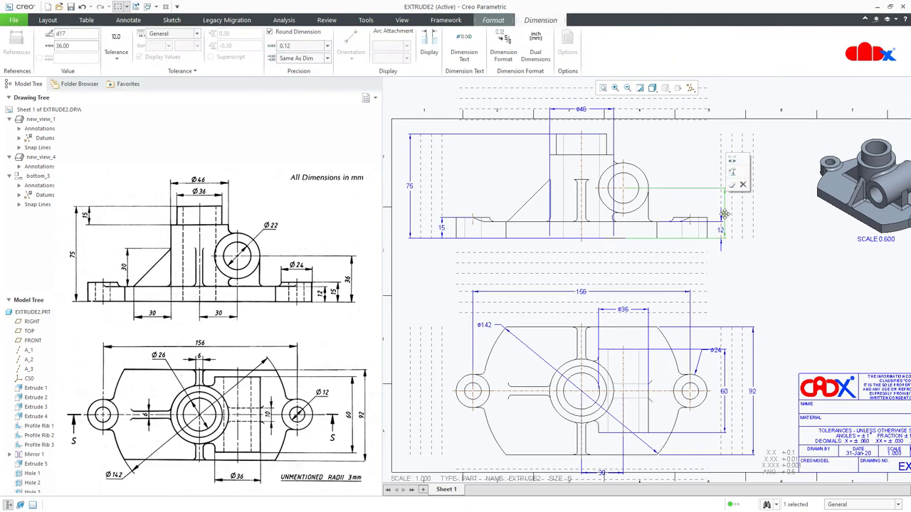
click(726, 392)
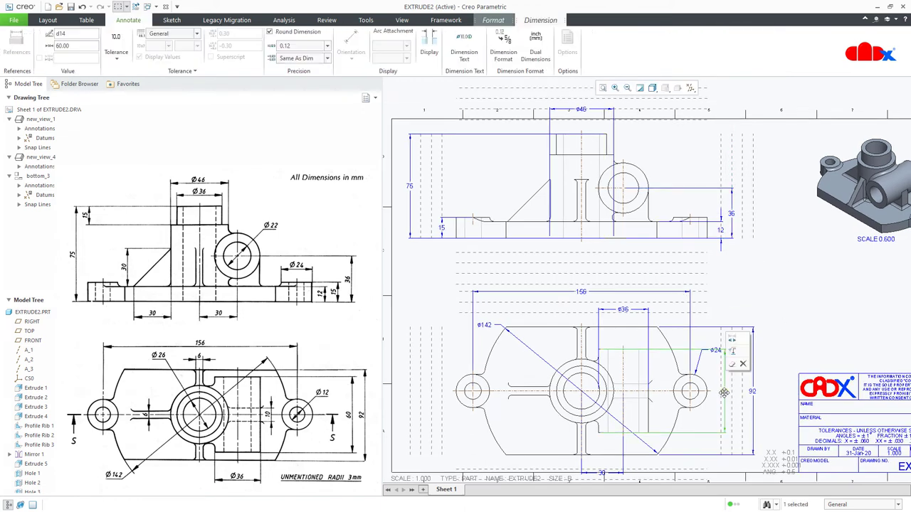
drag(725, 392, 731, 392)
click(782, 389)
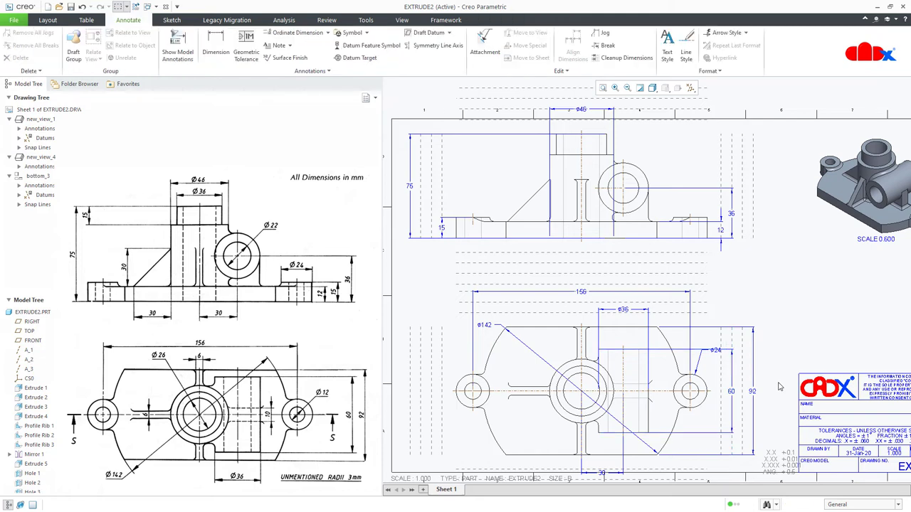
click(715, 360)
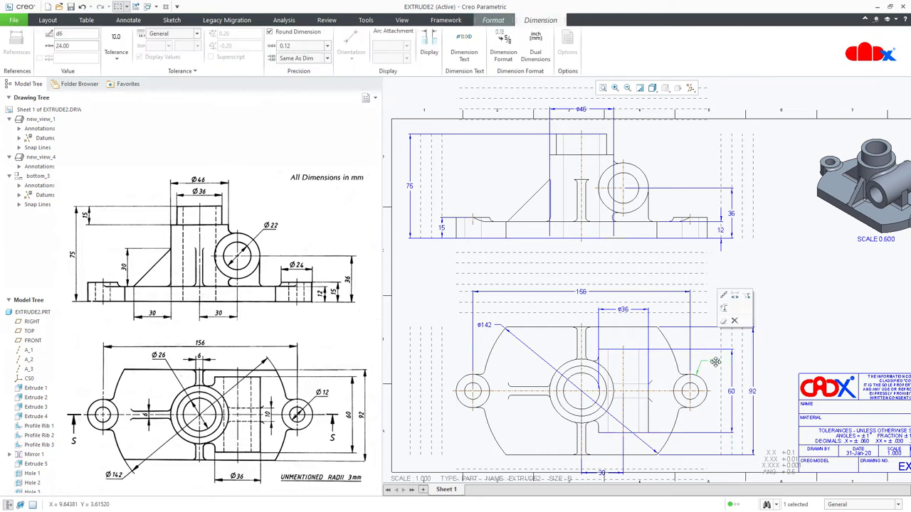
click(795, 359)
Move the cross cylinder's 30 offset dimension from the top view to the front view and place it on the first snap line below the base.
middle_drag(795, 359, 793, 345)
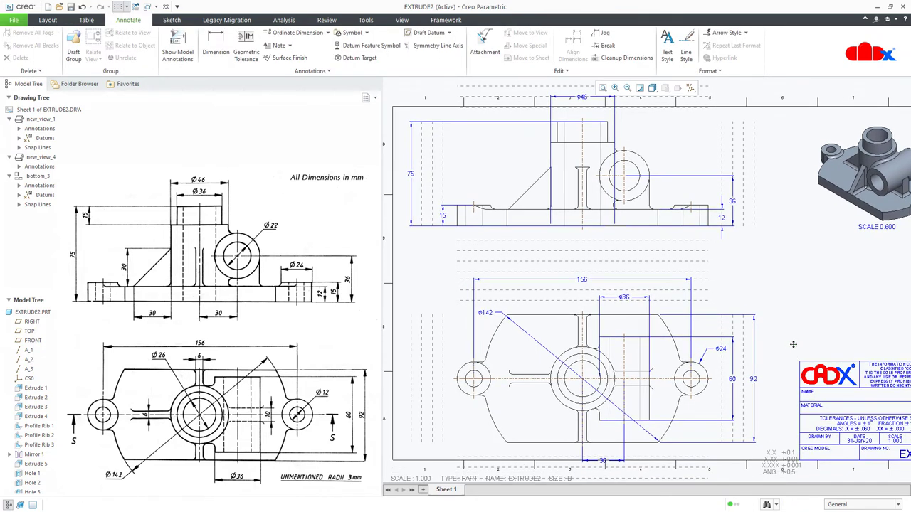
click(617, 463)
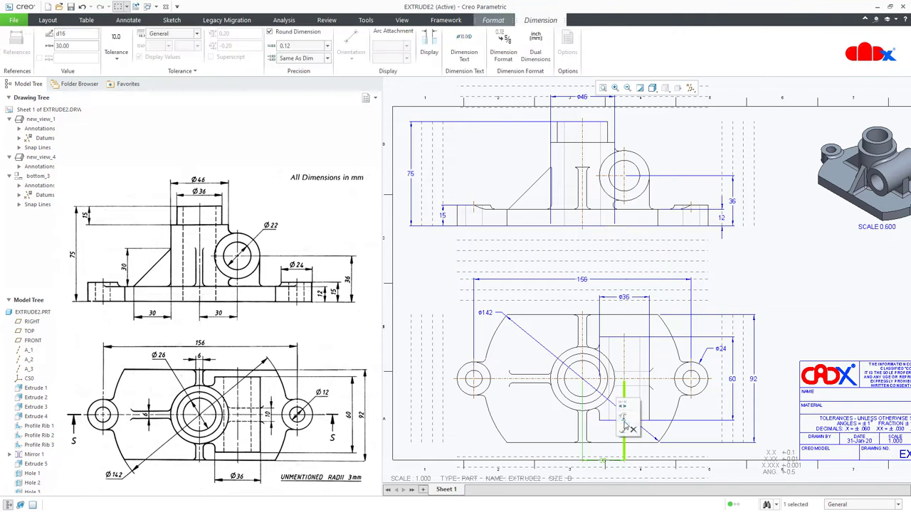
click(630, 254)
click(631, 228)
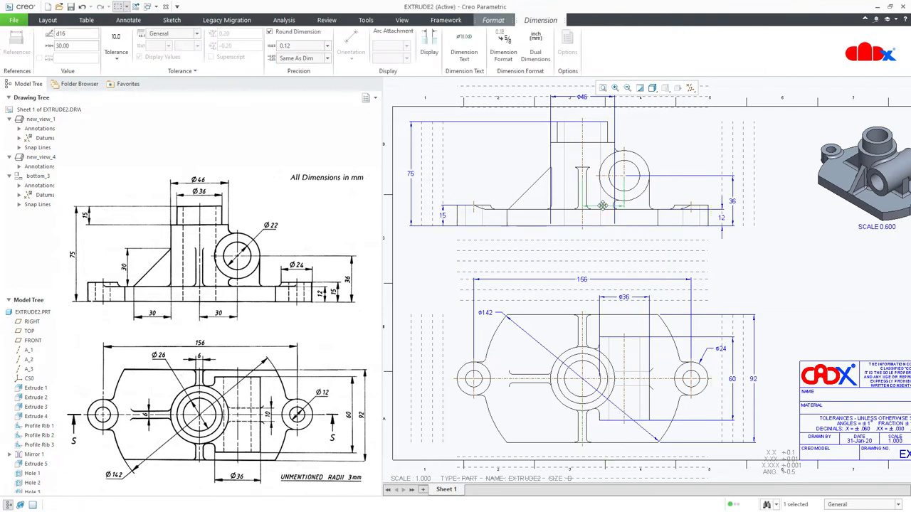
drag(602, 206, 602, 240)
click(769, 291)
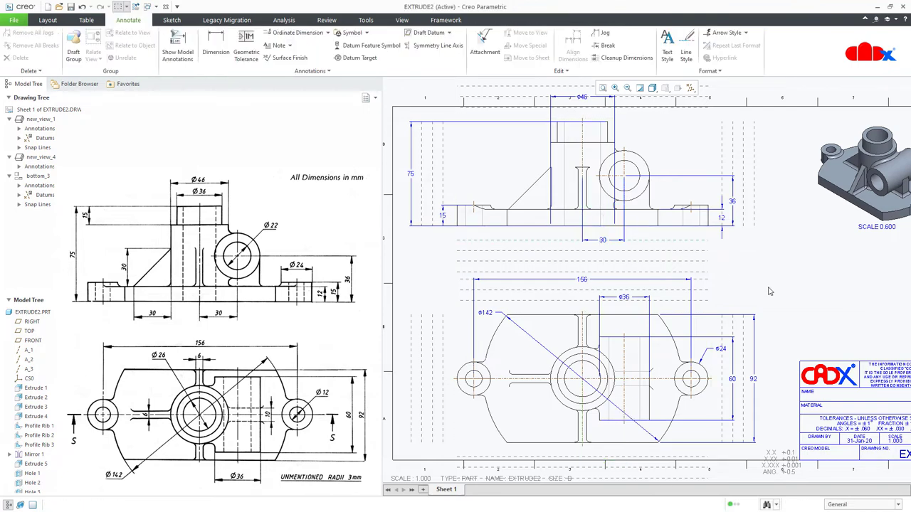
Move the cross cylinder's Ø36 dimension to the front view, place it above and right of the circle, and flip its arrow to point from outside.
click(625, 299)
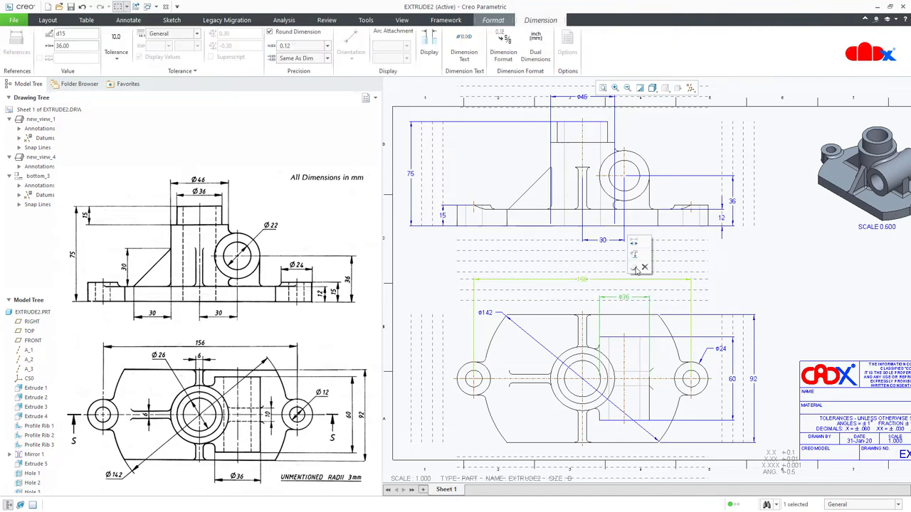
click(638, 193)
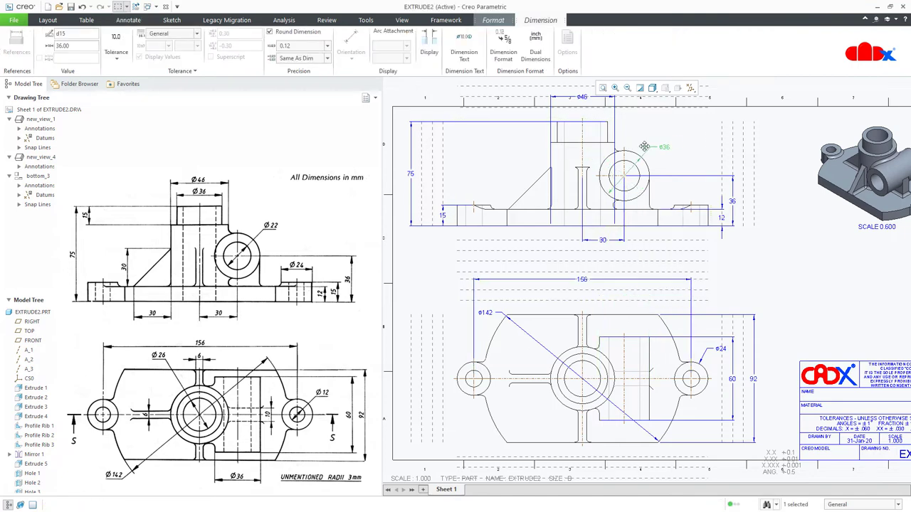
drag(644, 146, 645, 147)
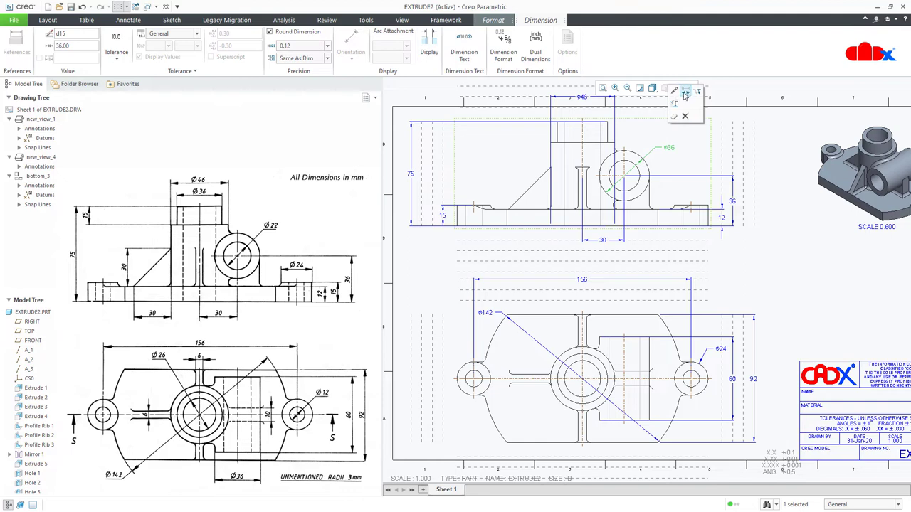
drag(669, 149, 663, 145)
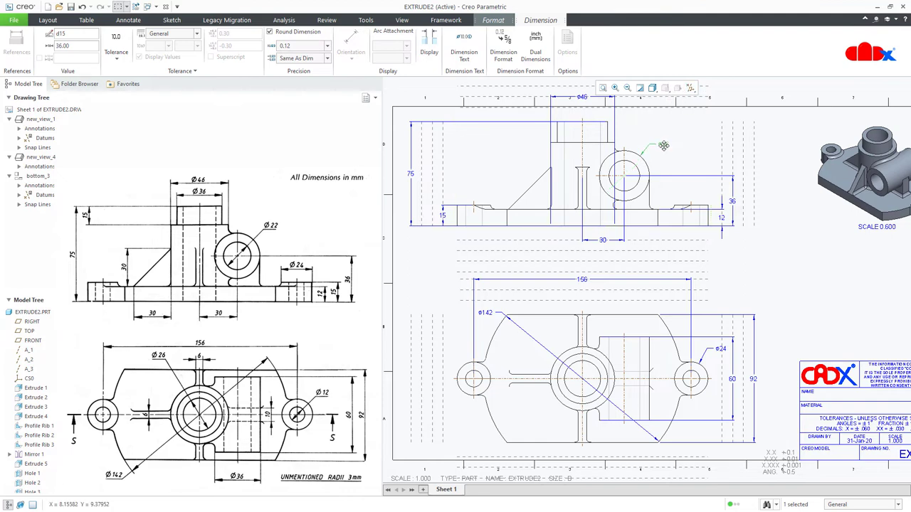
click(800, 210)
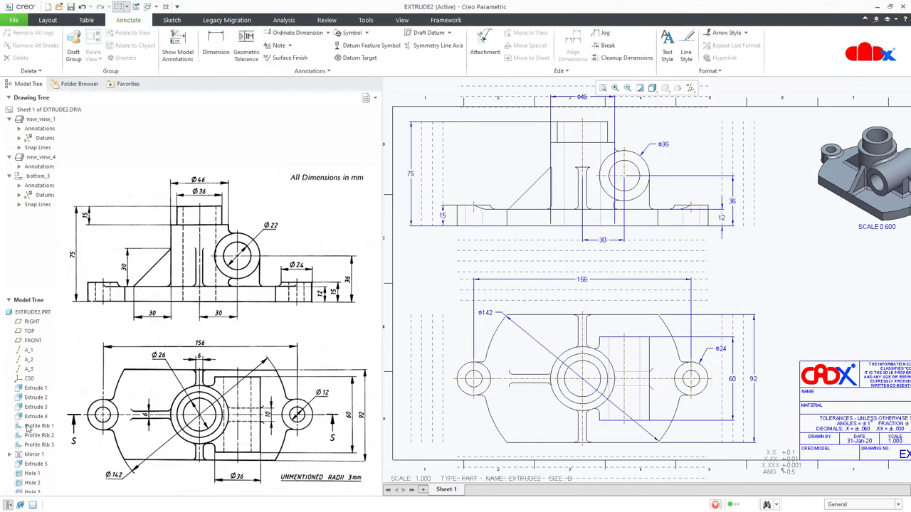
Show Profile Rib 1's 10 thickness dimension in the top view and align it on the innermost right-hand snap line.
click(32, 427)
click(33, 441)
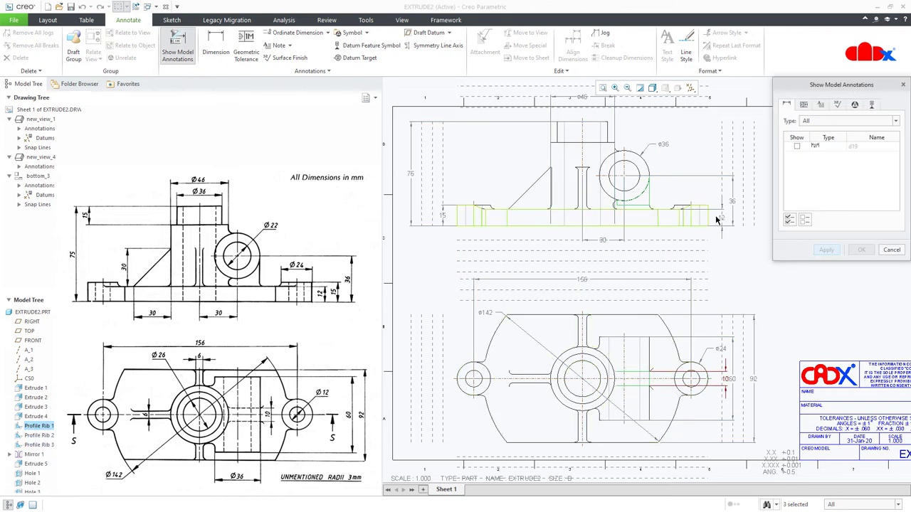
click(826, 250)
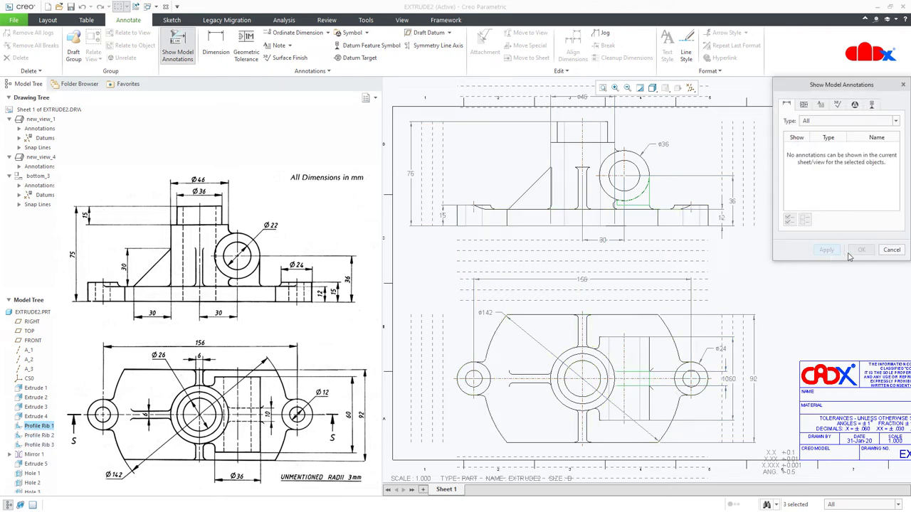
click(891, 251)
click(733, 382)
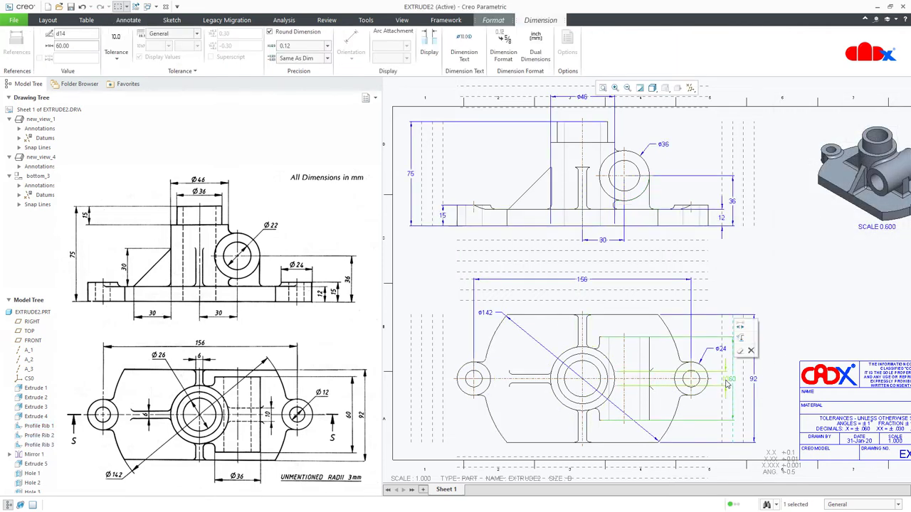
click(780, 363)
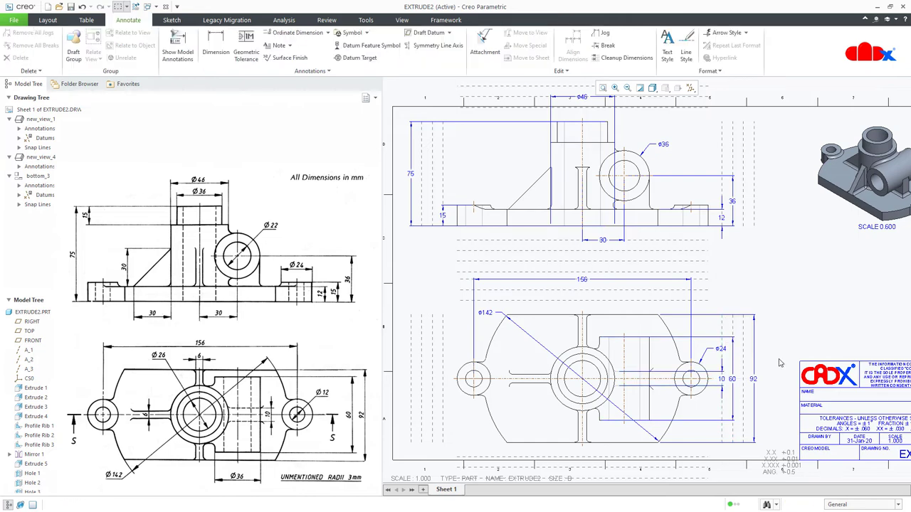
Show all model dimensions of Profile Rib 2 in the drawing views.
click(36, 435)
click(35, 453)
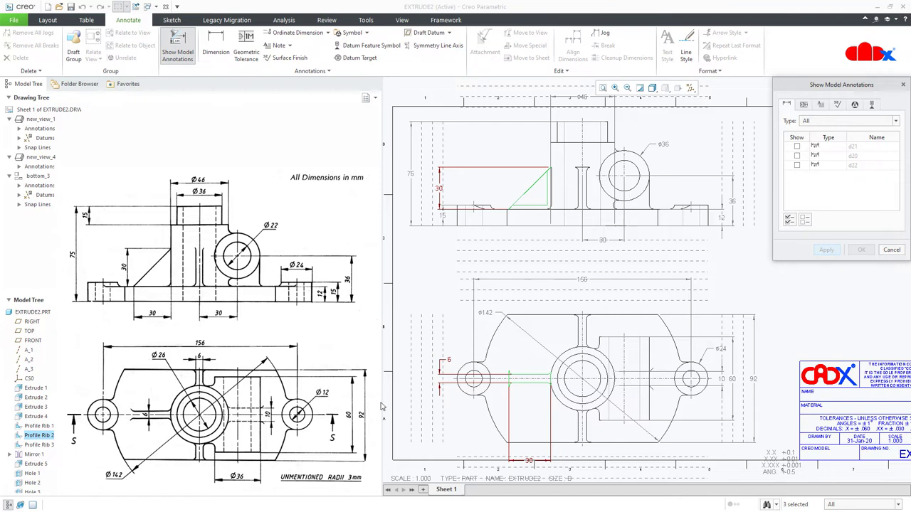
click(788, 220)
click(862, 250)
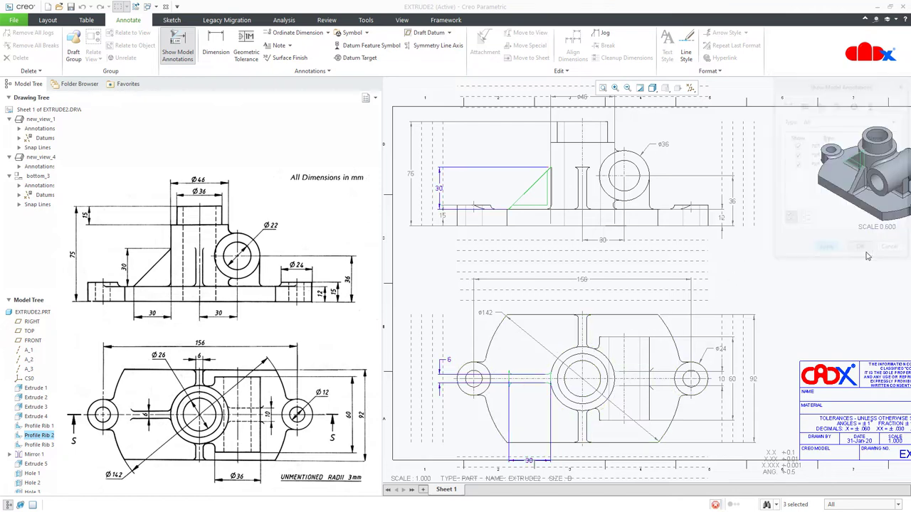
middle_drag(777, 339, 801, 312)
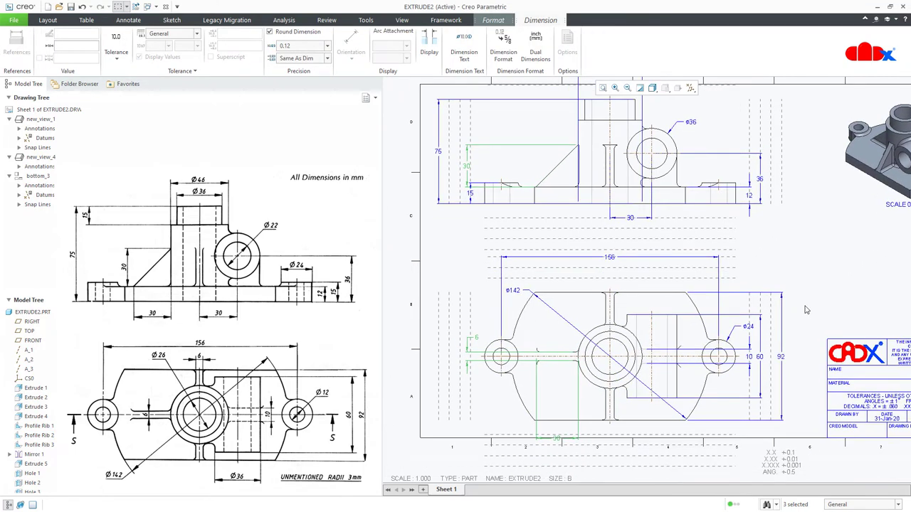
click(807, 309)
Move the rib's 30 length dimension below the front view's base and align its 30 height dimension on the innermost left-hand snap line.
click(558, 440)
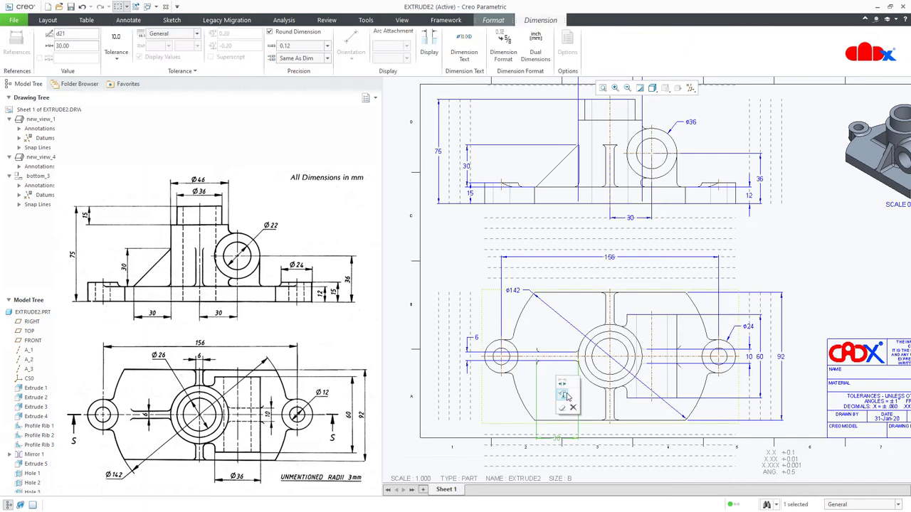
mouse_move(559, 436)
mouse_down()
mouse_move(569, 299)
mouse_move(601, 203)
mouse_move(558, 212)
mouse_up()
click(563, 232)
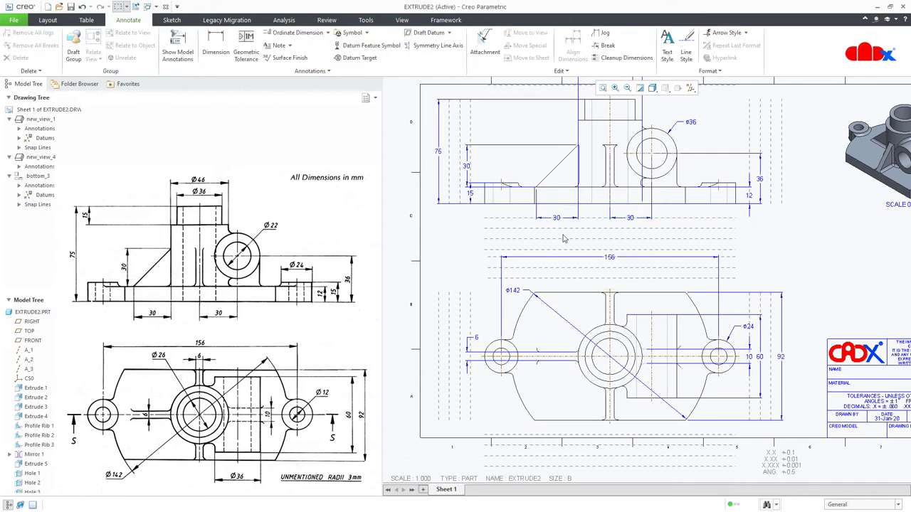
click(468, 168)
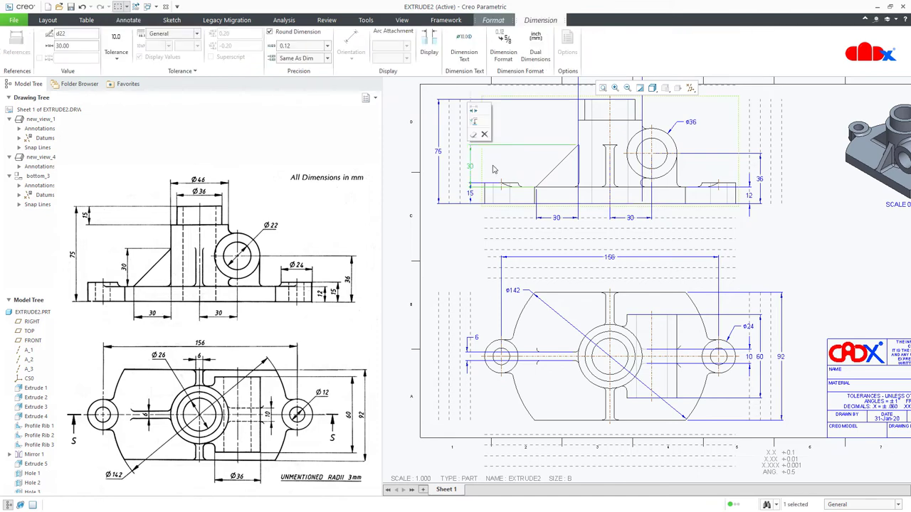
click(491, 174)
Move the front view's 15 lug height dimension to the second right-hand snap line and the 36 dimension out to the third.
mouse_move(471, 191)
mouse_down()
mouse_move(763, 202)
mouse_move(771, 171)
mouse_up()
click(761, 163)
click(801, 222)
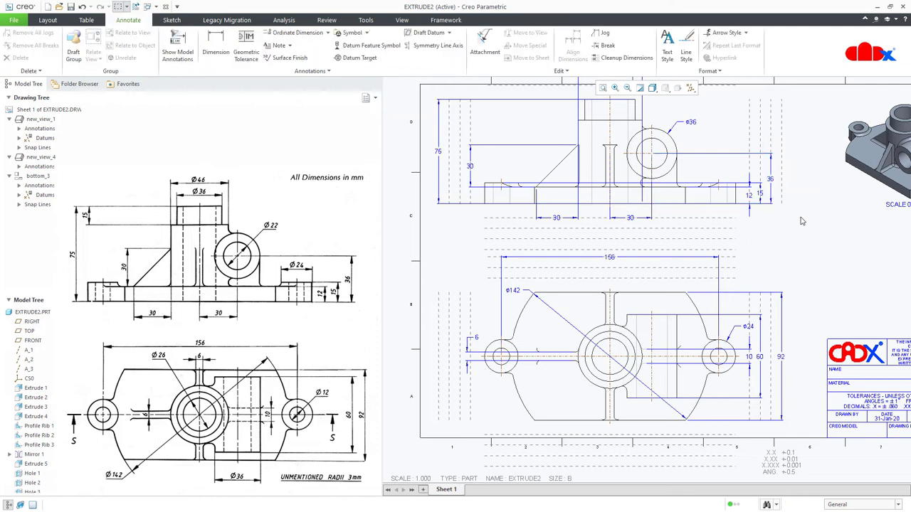
Align the top view's 6 rib thickness dimension on the innermost left-hand snap line and flip its text to the left of the dimension line.
click(469, 350)
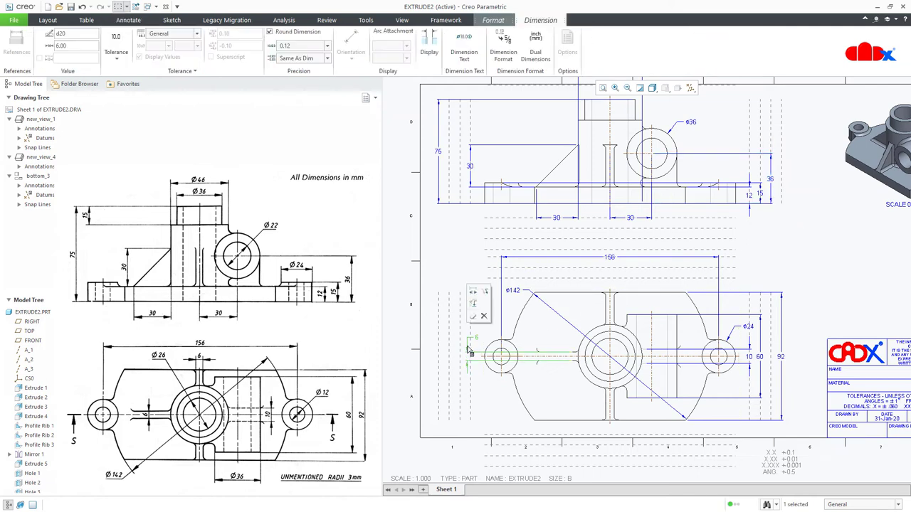
drag(467, 345, 472, 344)
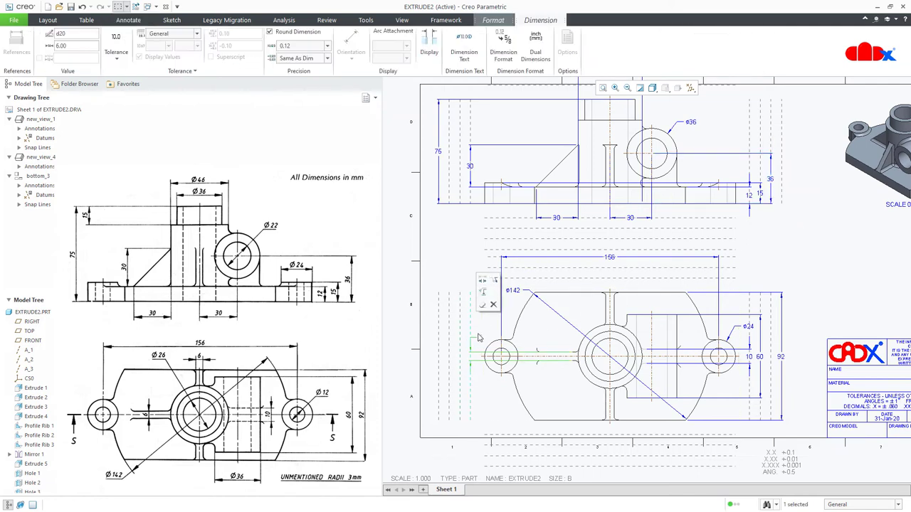
click(480, 327)
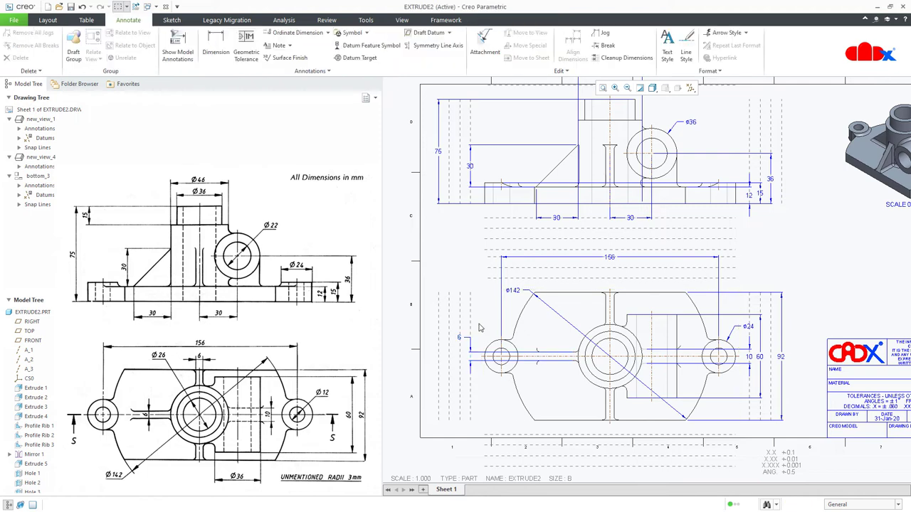
Show all model dimensions of Extrude 5 in the drawing views.
click(28, 464)
click(37, 420)
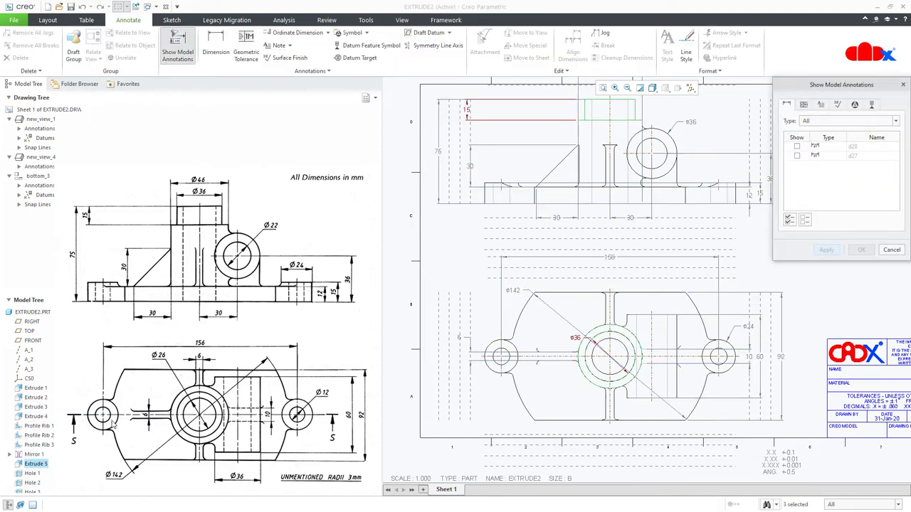
click(789, 220)
click(827, 251)
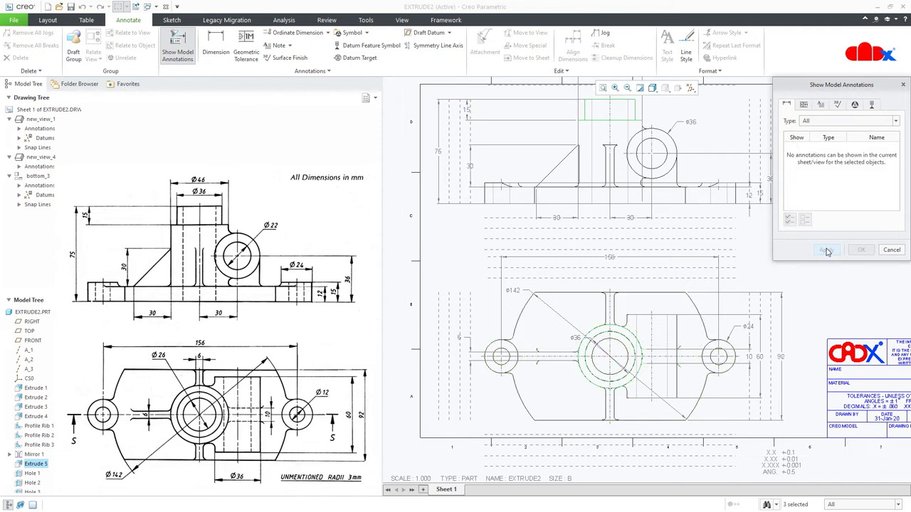
click(892, 250)
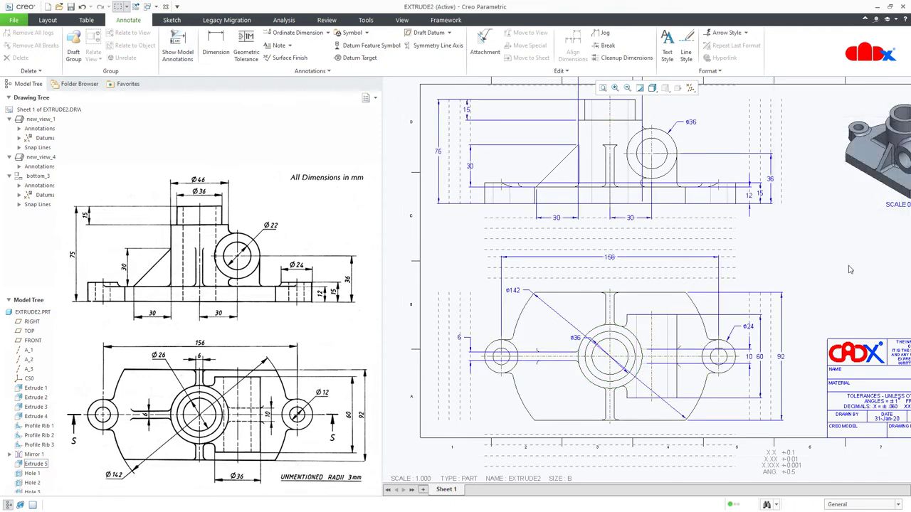
Move the vertical boss's ø36 diameter dimension from the top view to the front view and centre its text below the ø46 dimension.
click(577, 340)
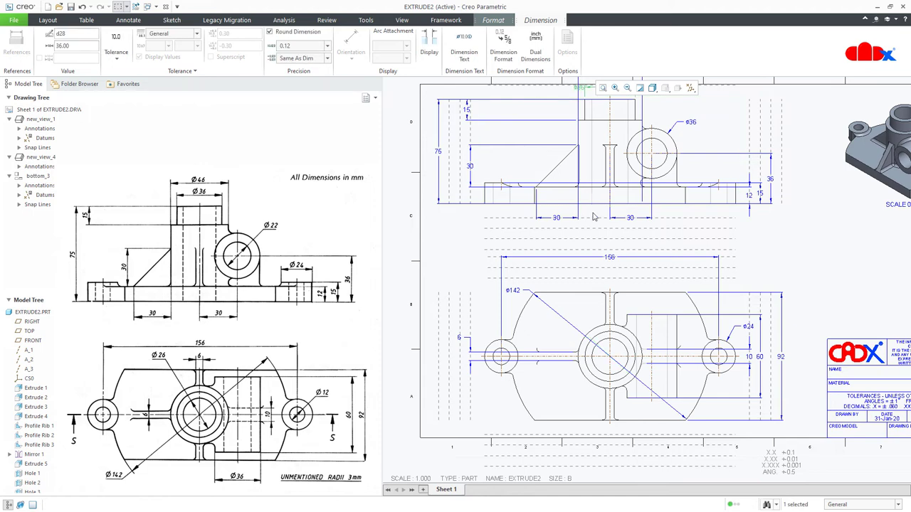
middle_drag(599, 255, 607, 288)
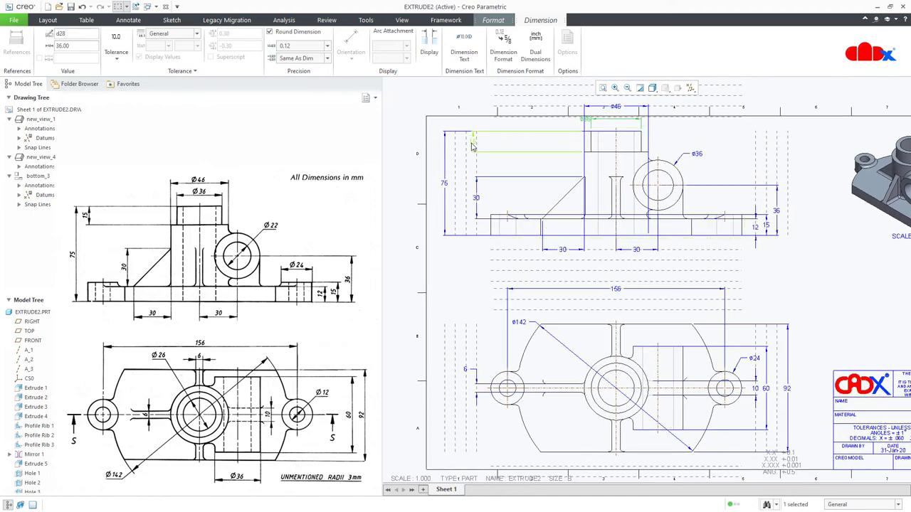
click(547, 174)
middle_drag(547, 174, 535, 227)
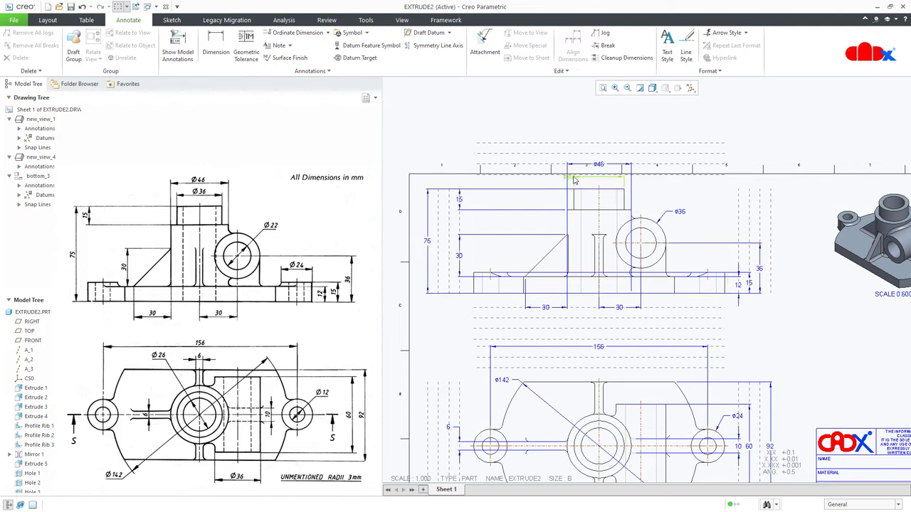
click(578, 178)
click(834, 347)
scroll(819, 334, down, 2)
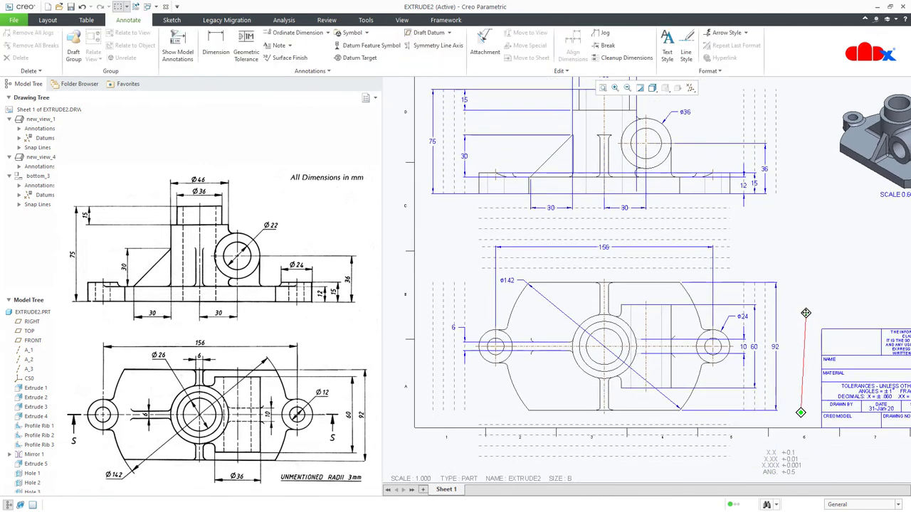
Show the diameter dimension of Hole 1 in the top view.
click(33, 472)
scroll(21, 476, down, 1)
click(23, 442)
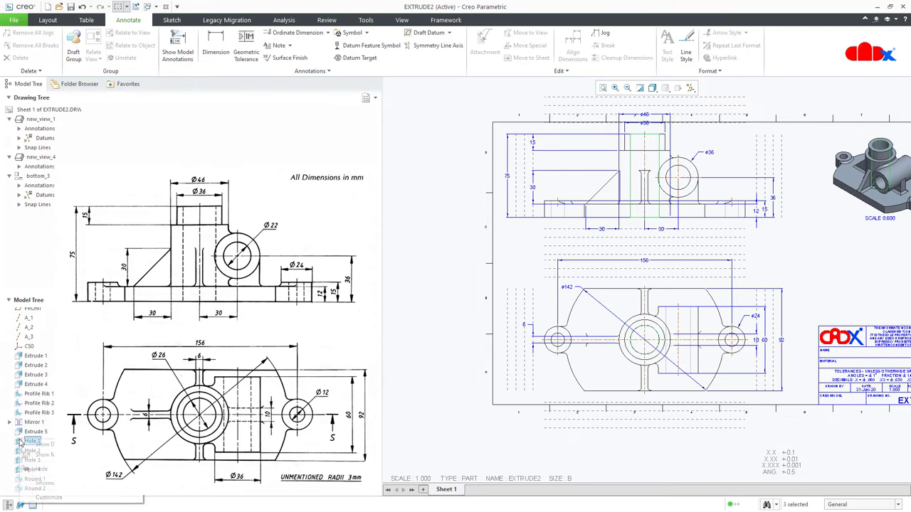
click(25, 461)
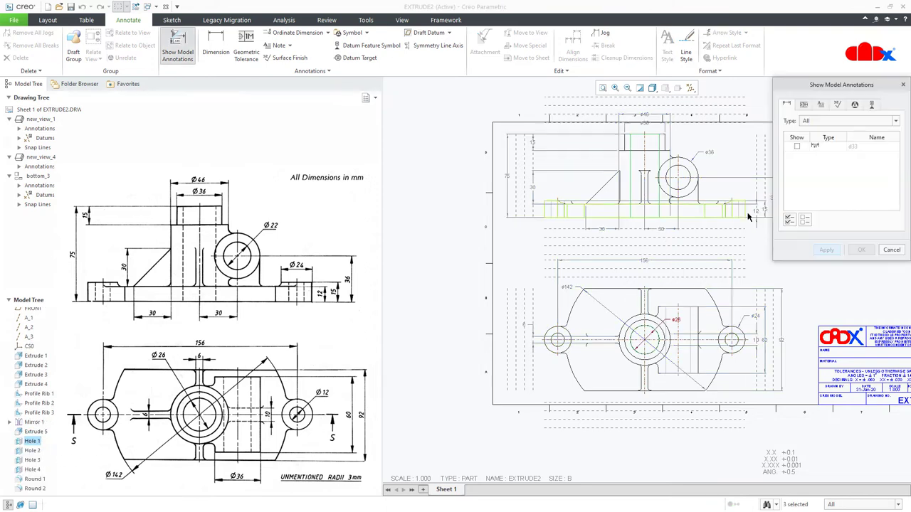
click(797, 146)
click(826, 250)
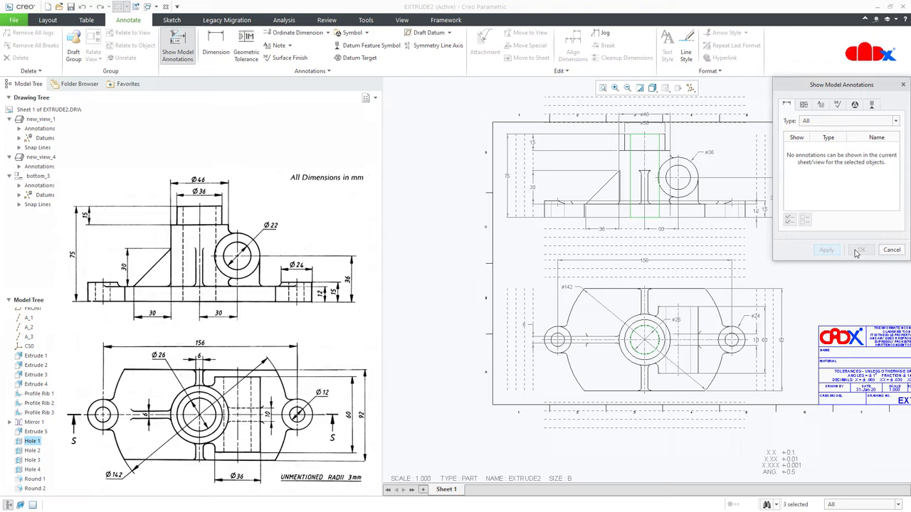
click(890, 251)
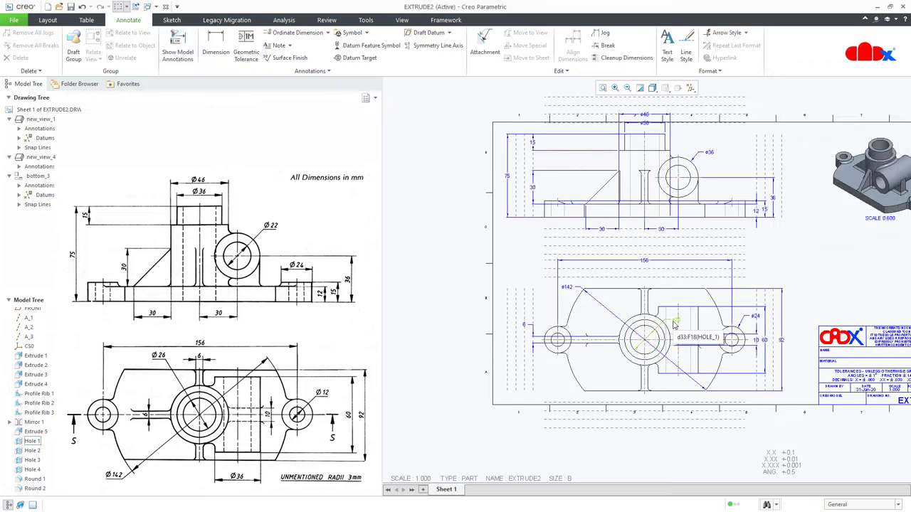
Reposition the ø26 hole dimension above the upper-left part of the top view, close to the ø142 label.
click(673, 321)
drag(674, 299, 616, 278)
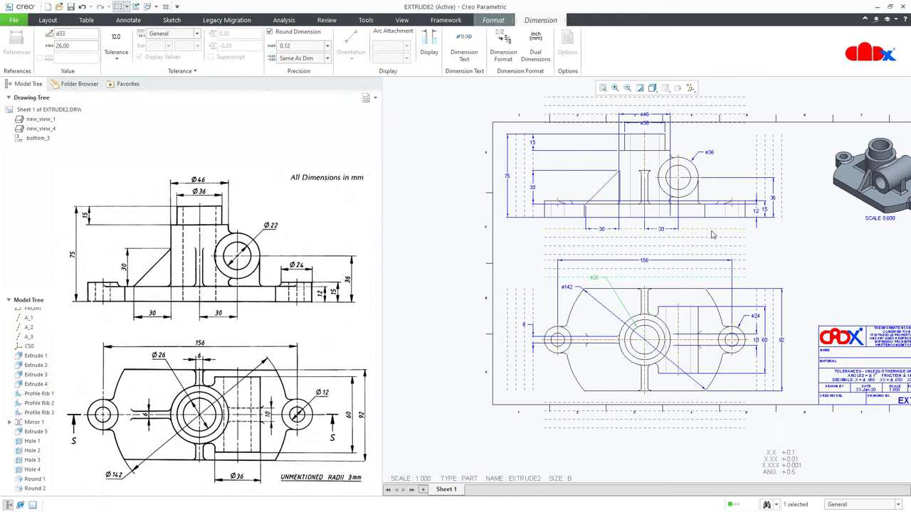
click(803, 279)
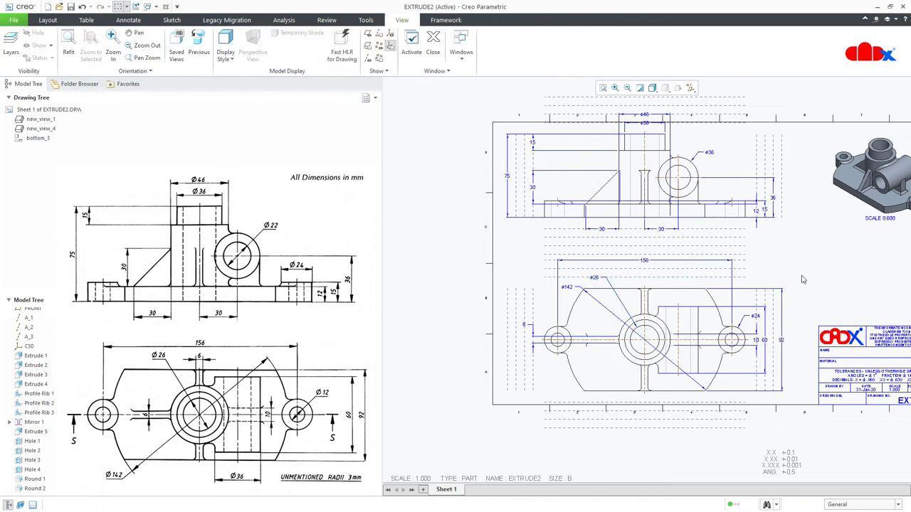
click(24, 452)
click(36, 405)
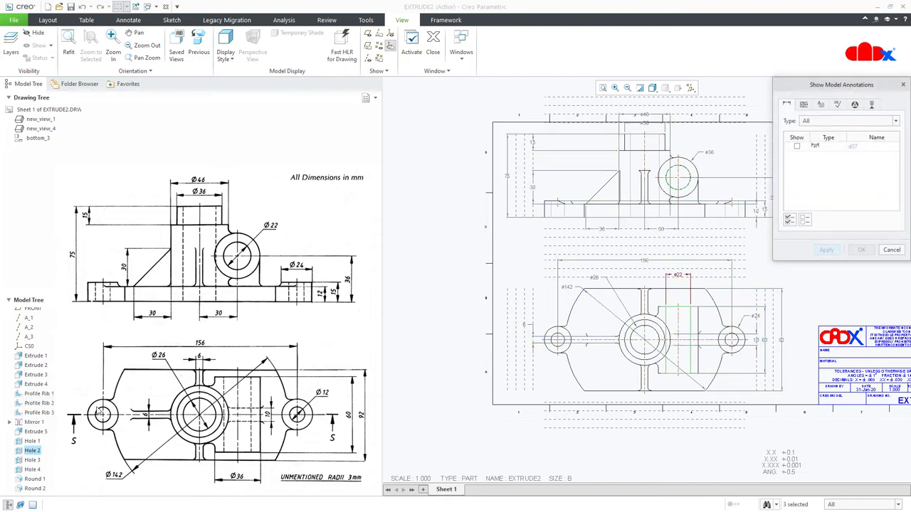
click(897, 254)
Show the diameter dimension of Hole 2 in the front view.
right_click(21, 454)
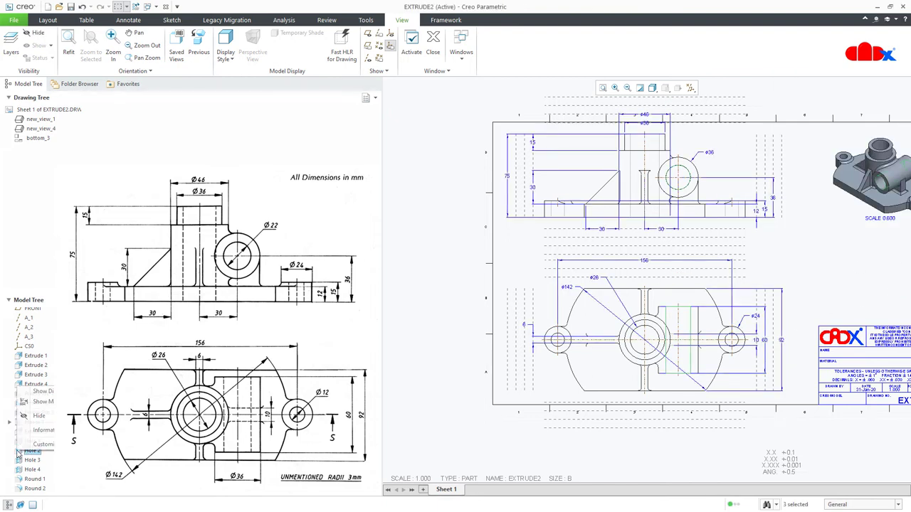
click(35, 402)
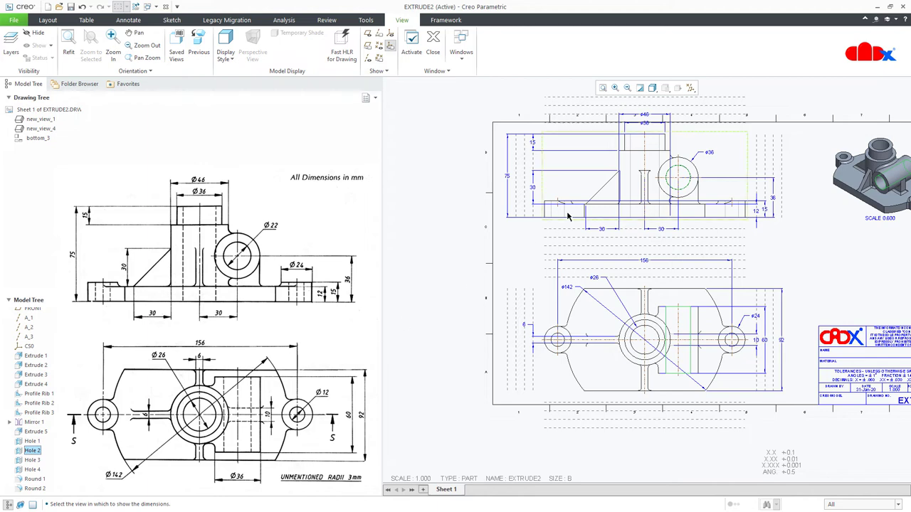
click(754, 247)
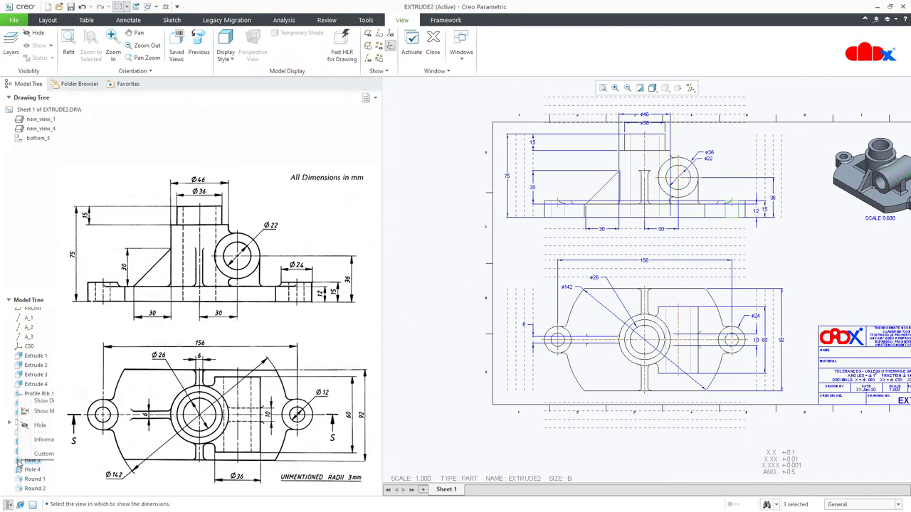
Show all available model dimensions of Hole 3 in the top view.
click(32, 461)
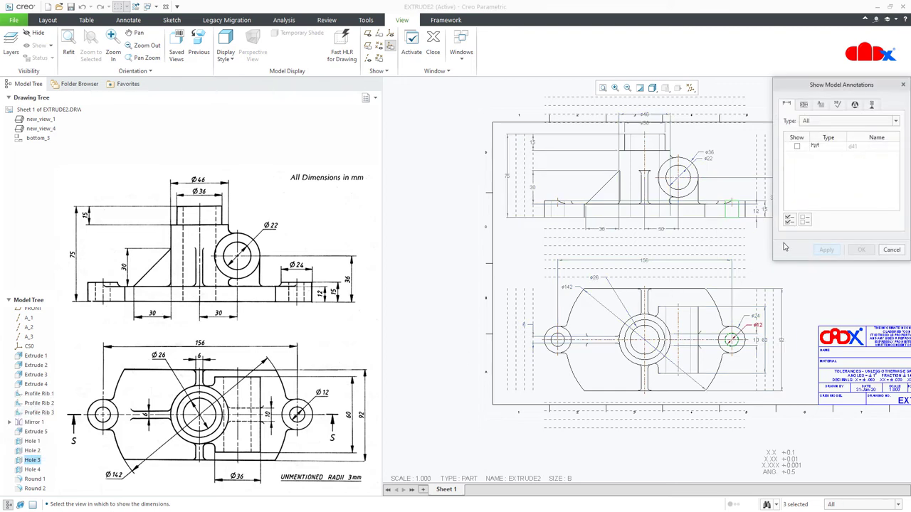
click(789, 220)
click(859, 250)
Flip the ø12 hole dimension's arrow to point from outside and arrange it just beneath the ø24 dimension in the top view.
scroll(763, 287, down, 6)
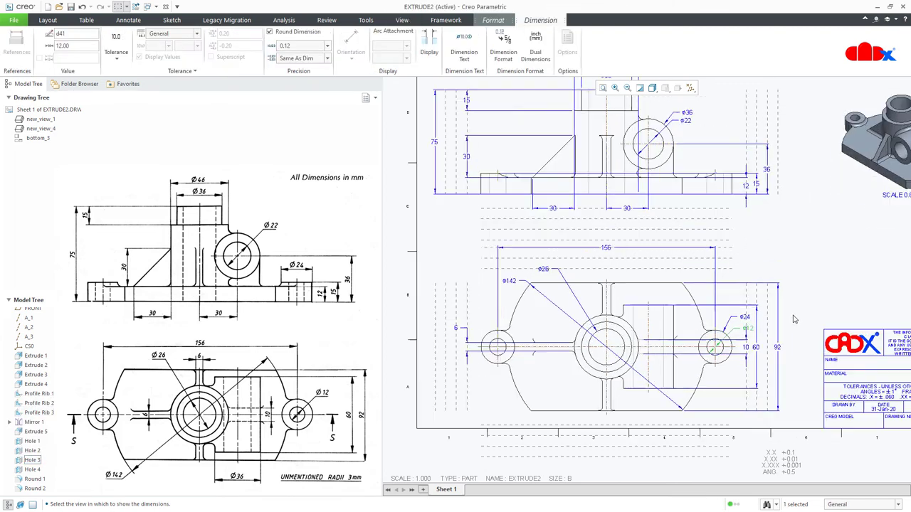
click(786, 288)
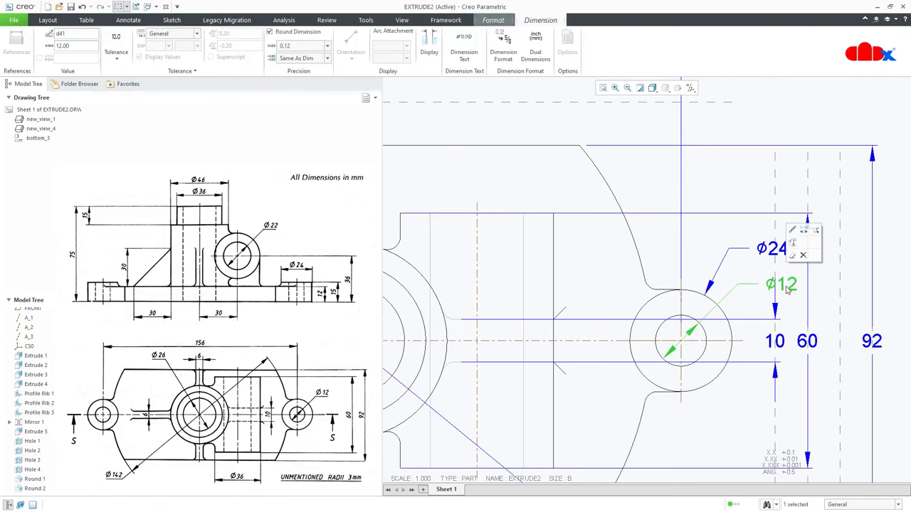
click(805, 234)
drag(788, 284, 785, 231)
click(780, 248)
scroll(789, 285, up, 3)
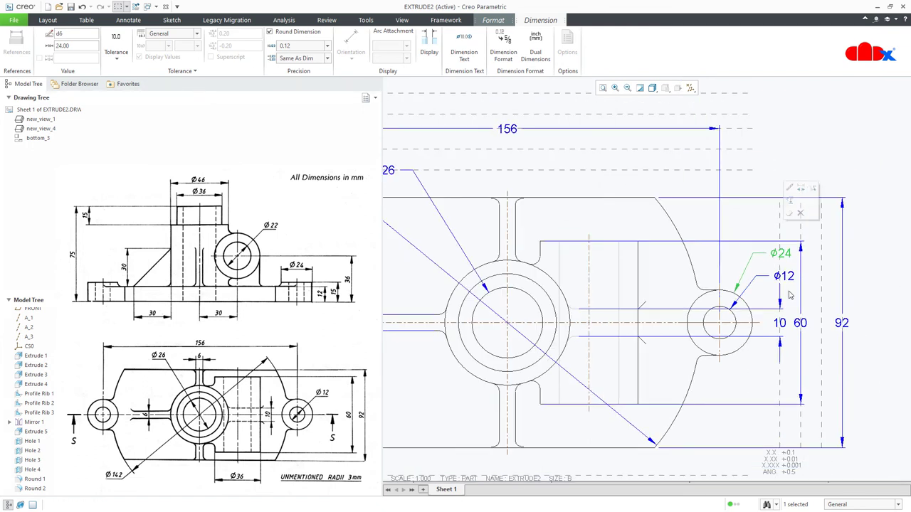
Move the top view's overall 92 dimension inward to the third right-hand snap line.
click(818, 299)
click(842, 323)
drag(842, 323, 822, 323)
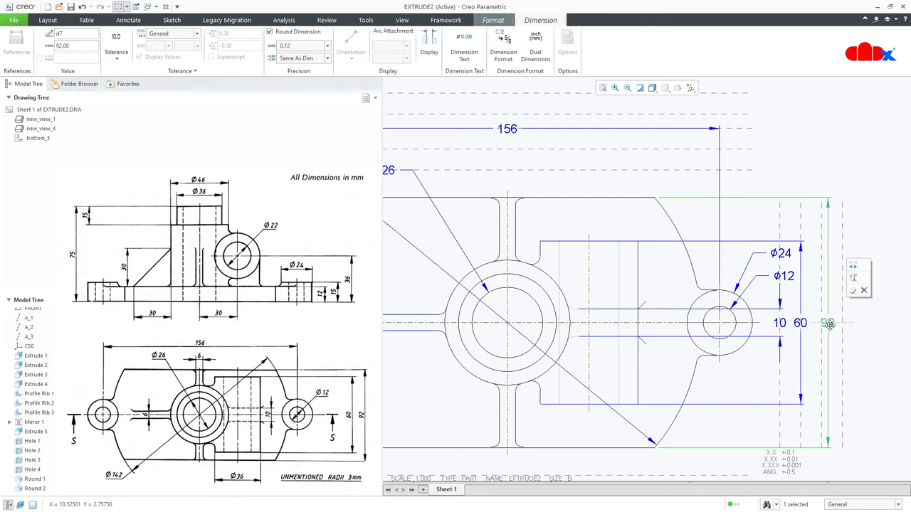
ctrl+middle_drag(848, 398, 859, 319)
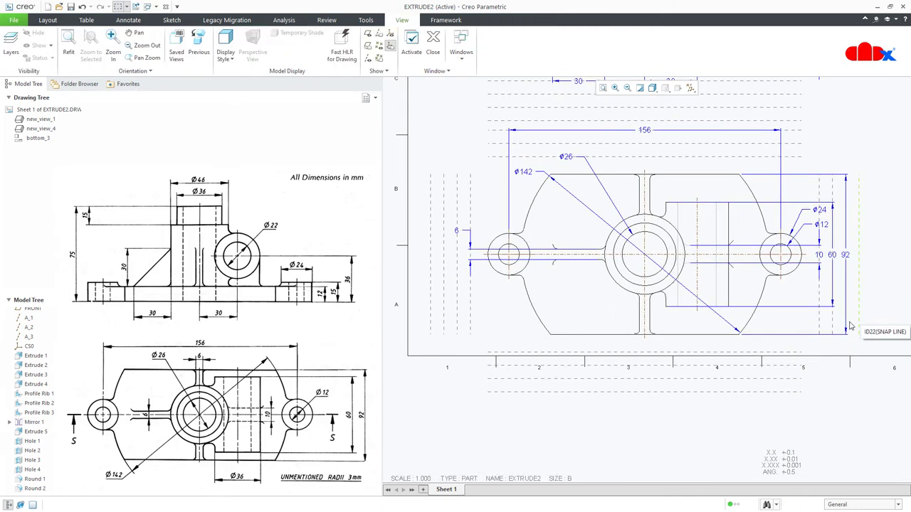
Show the radius dimension of Round 1 in the top view.
right_click(29, 479)
click(37, 446)
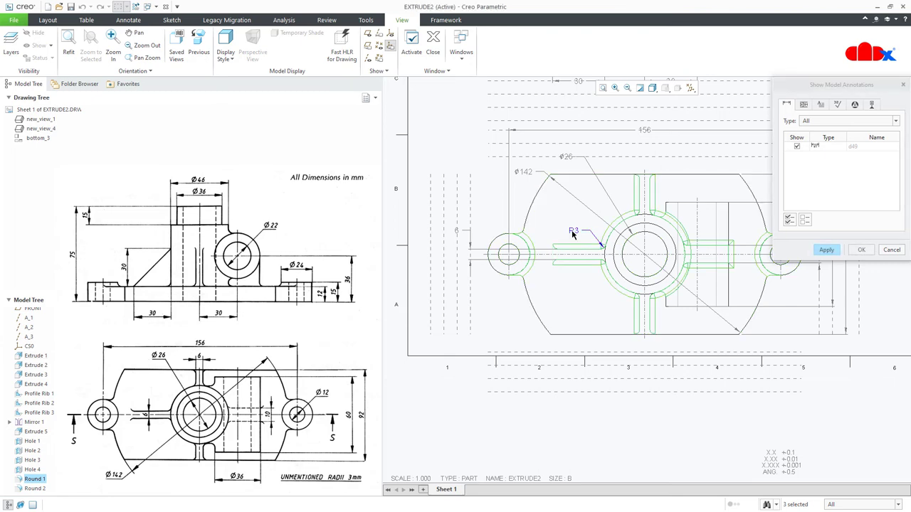
click(862, 249)
Show the radius dimension of Round 2 in the top view.
right_click(22, 489)
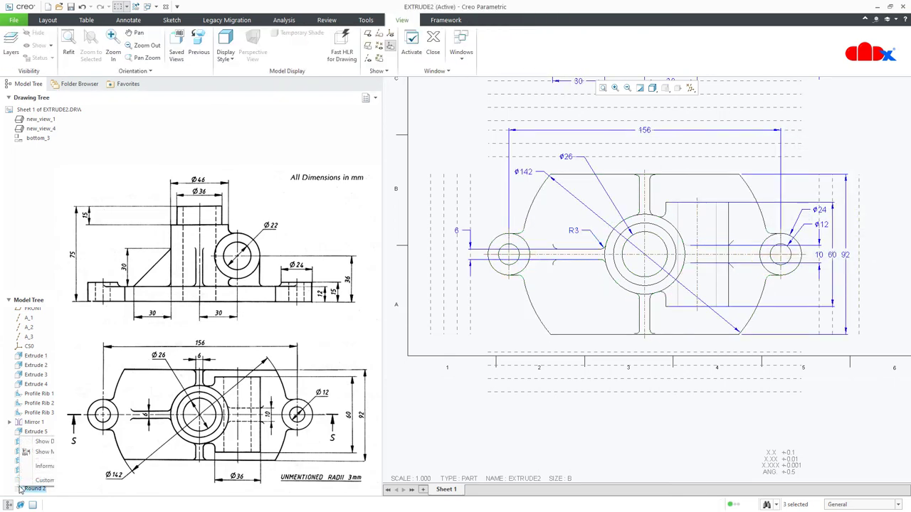
click(39, 455)
scroll(496, 415, up, 2)
scroll(534, 398, up, 2)
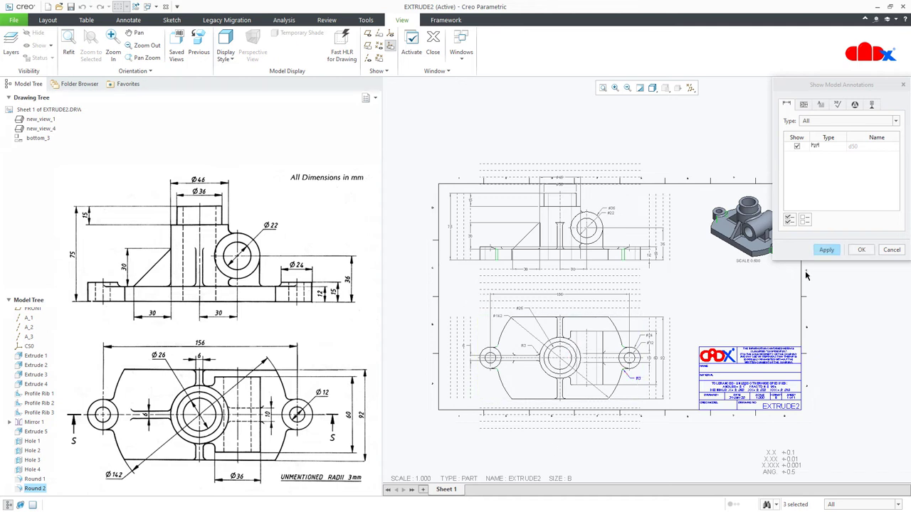
click(827, 250)
click(892, 251)
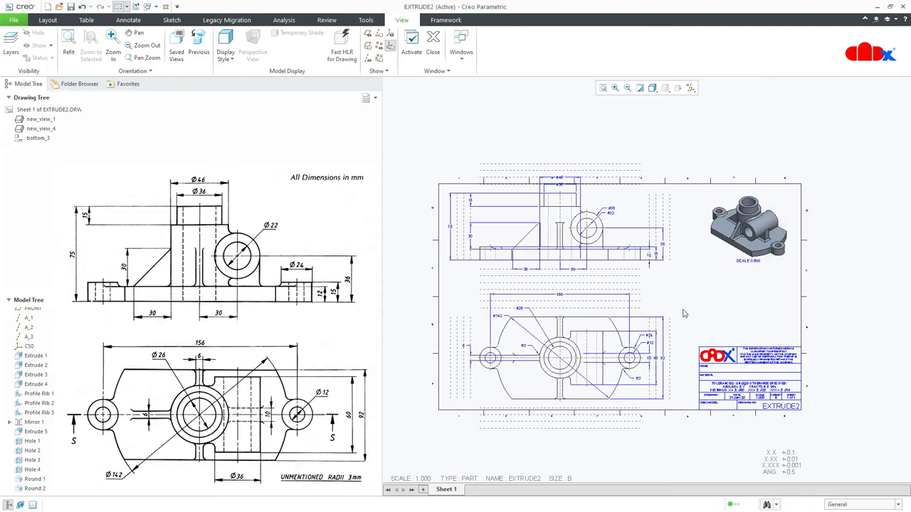
Delete the unused snap lines below the top view and the unused outer ones at its sides.
scroll(550, 407, up, 3)
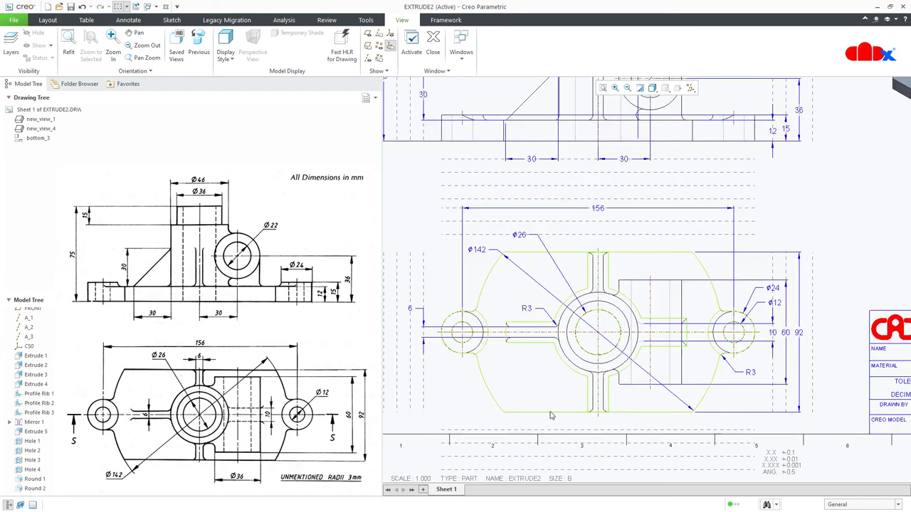
middle_drag(550, 412, 573, 358)
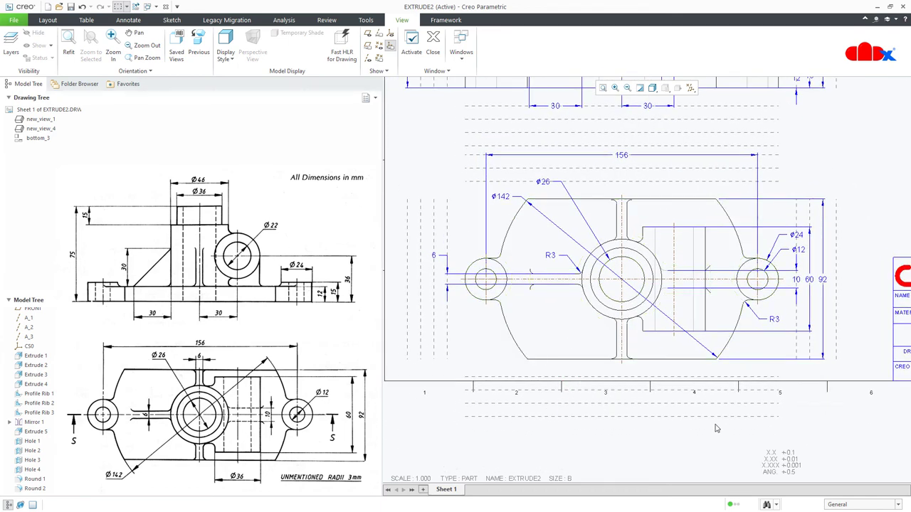
drag(786, 366, 756, 424)
middle_drag(590, 431, 678, 436)
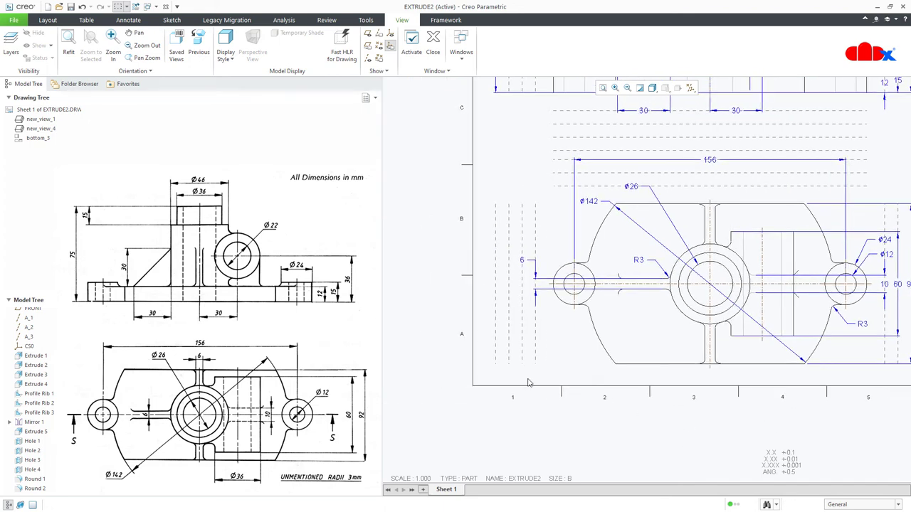
middle_drag(638, 399, 497, 489)
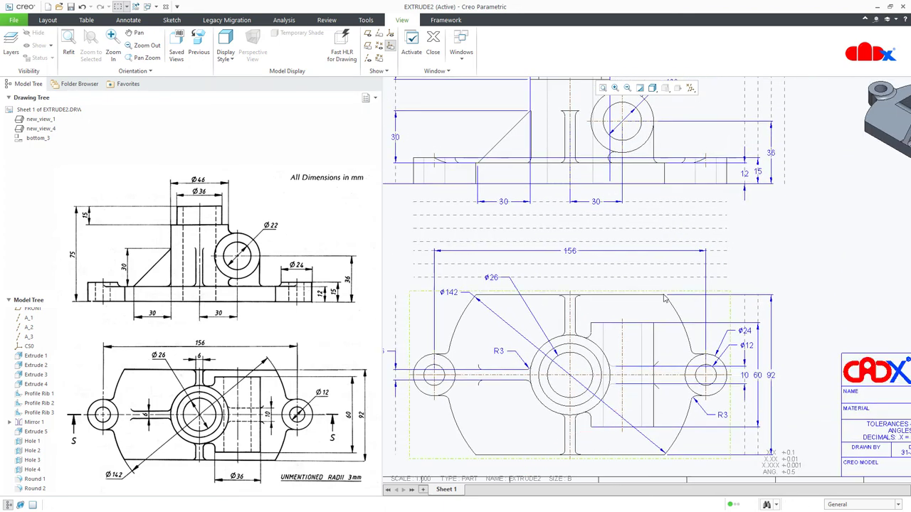
Move the top view's 156 dimension to the second snap line above it and delete the four unused snap lines between the views.
click(569, 250)
drag(569, 251, 571, 263)
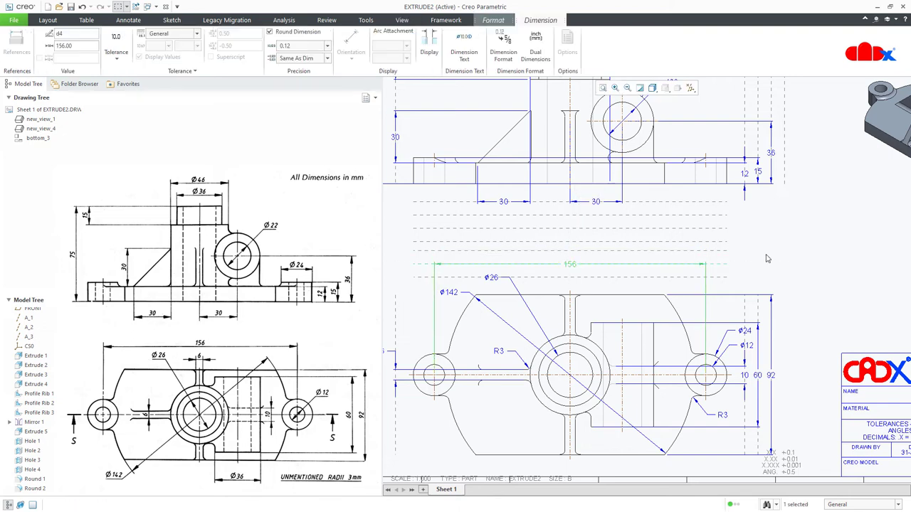
click(700, 216)
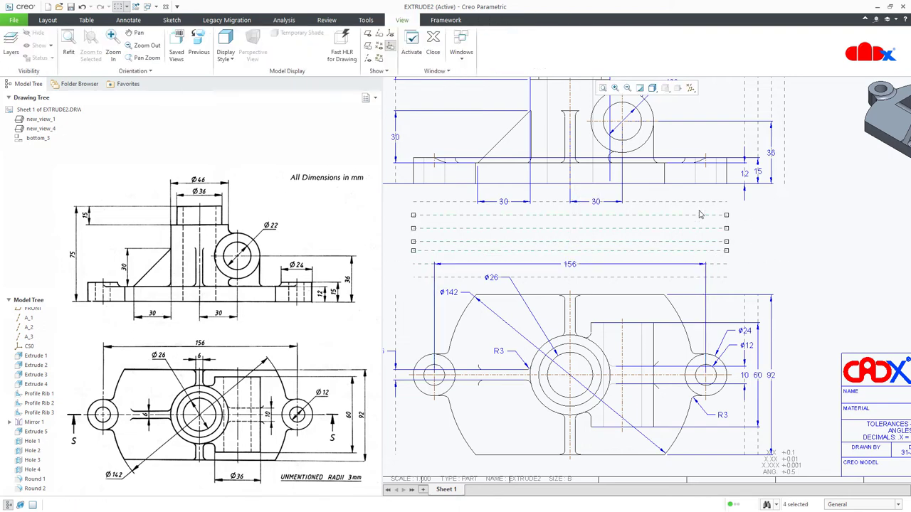
mouse_move(733, 242)
middle_down()
mouse_move(767, 262)
mouse_move(811, 314)
middle_up()
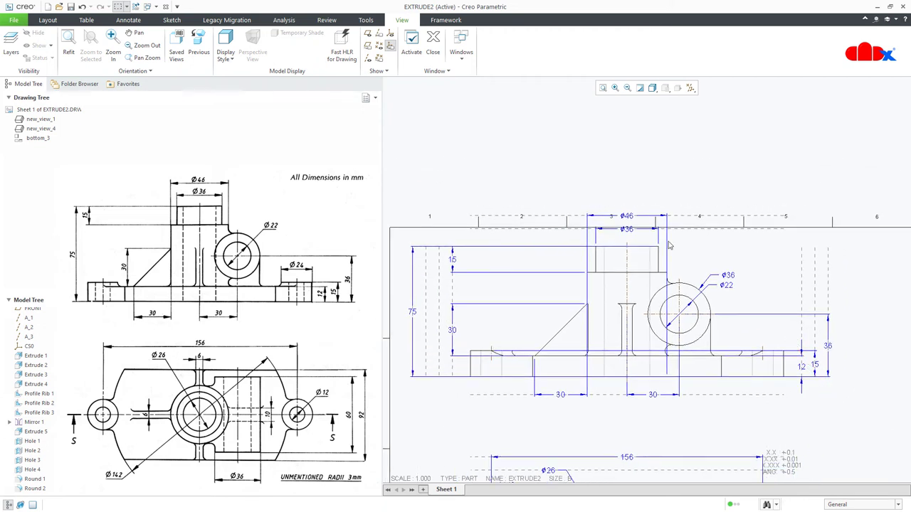
Move the front view's overall 75 height dimension to the second left-hand snap line and delete the two unused outer snap lines.
click(413, 313)
drag(413, 313, 439, 314)
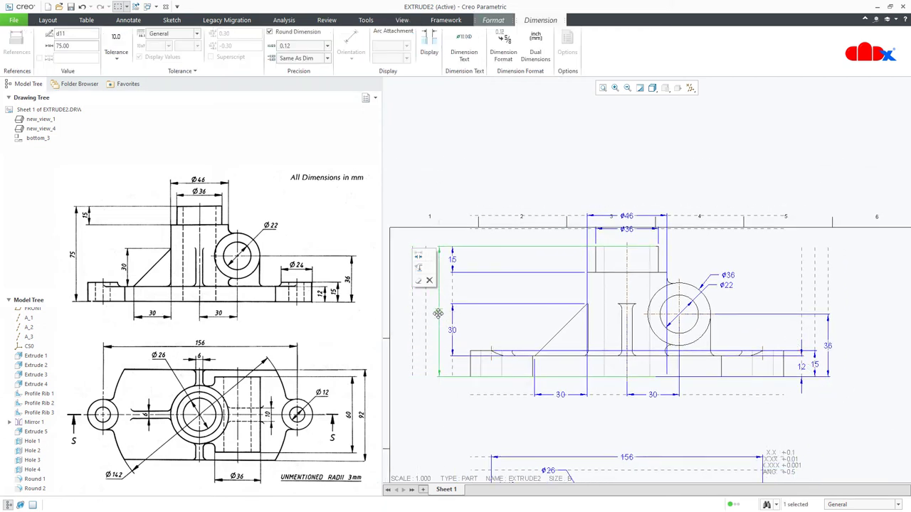
drag(429, 384, 410, 371)
scroll(448, 400, down, 3)
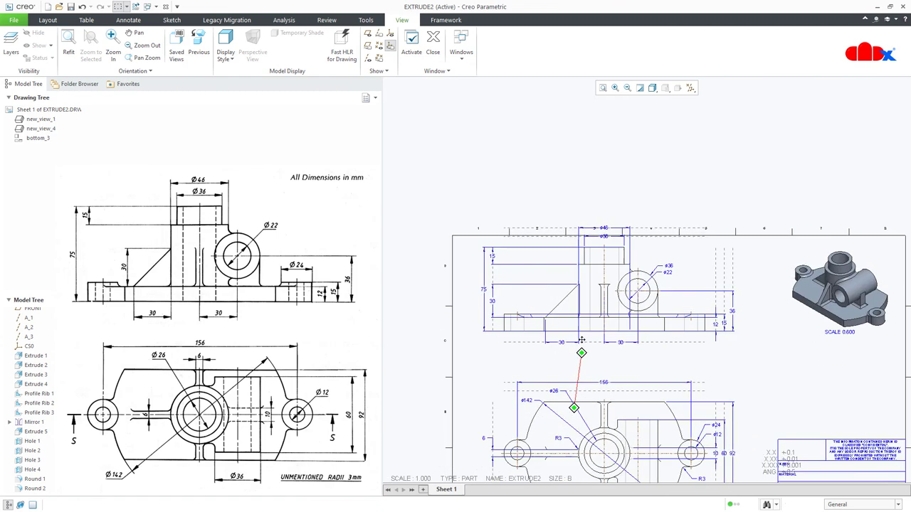
Move the front view down and the top view slightly up so both are better spaced within the sheet border.
click(546, 242)
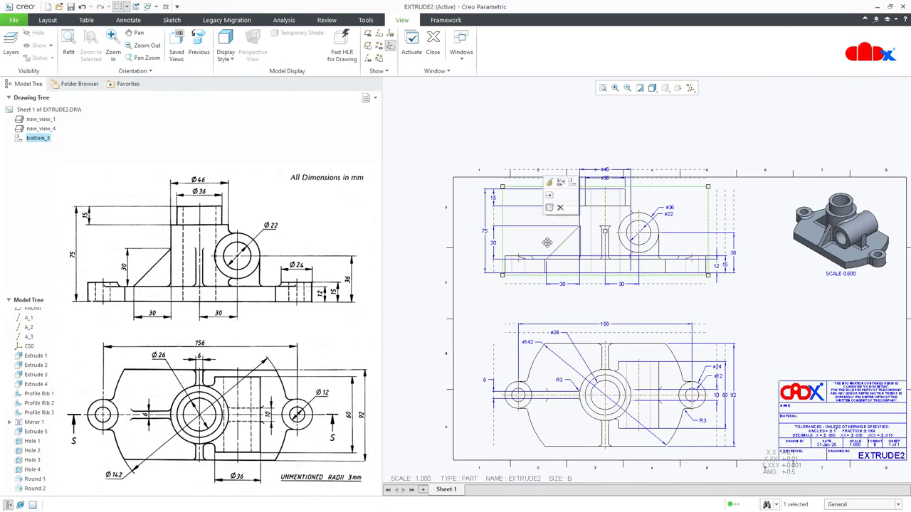
drag(547, 242, 547, 259)
click(683, 349)
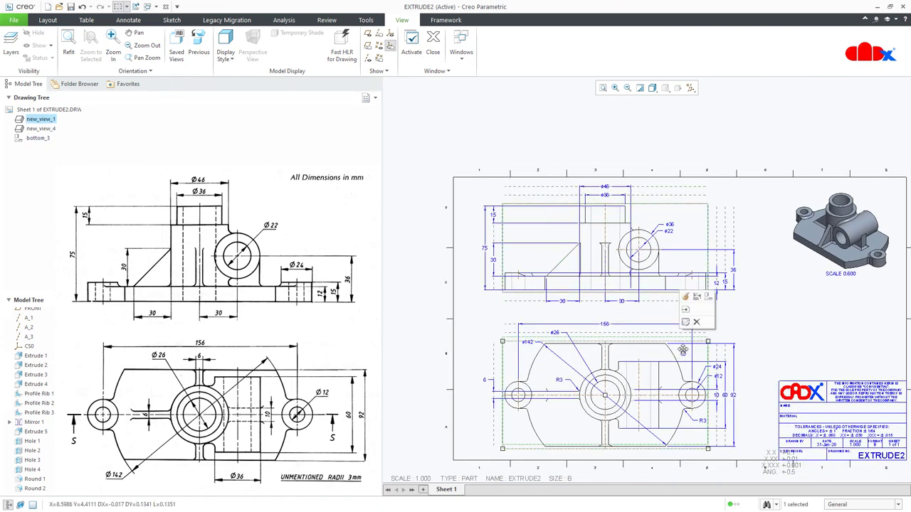
drag(683, 349, 683, 342)
click(778, 359)
middle_drag(770, 363, 779, 305)
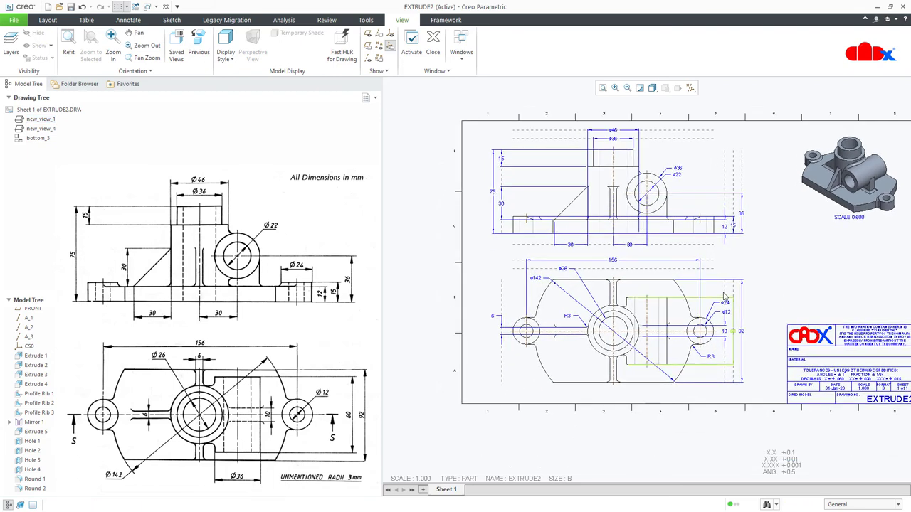
drag(696, 205, 697, 207)
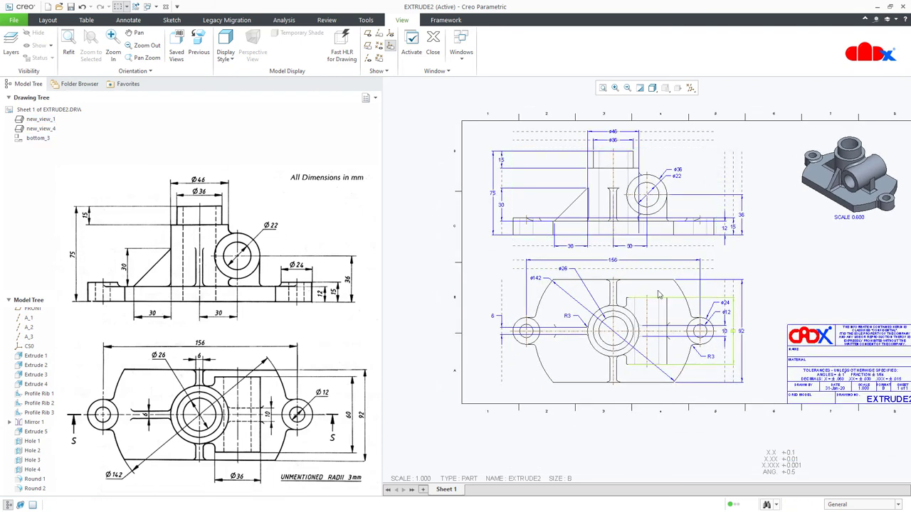
scroll(659, 294, up, 3)
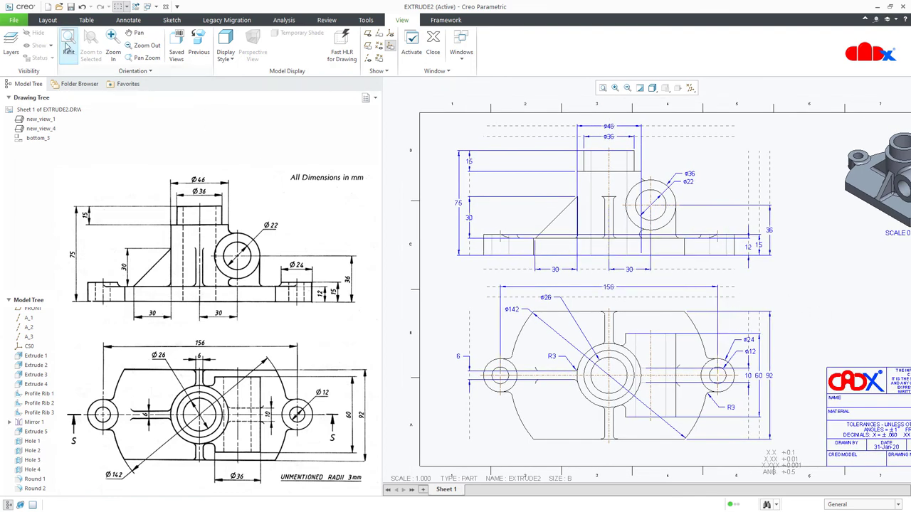
Hide all snap lines in the drawing and show them again.
click(50, 21)
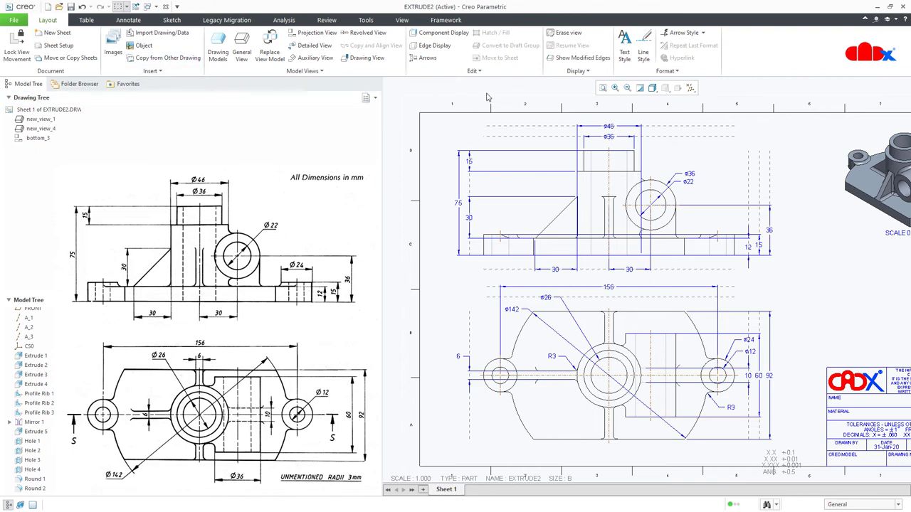
click(576, 77)
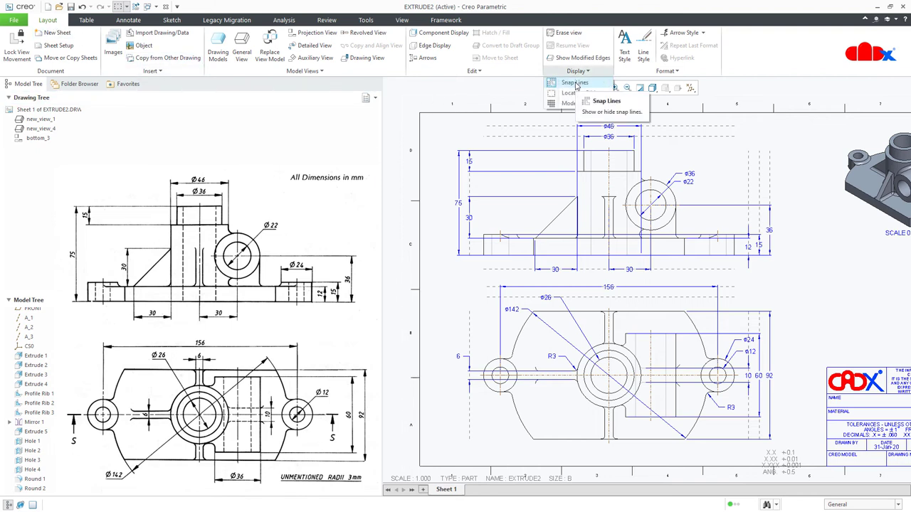
click(576, 83)
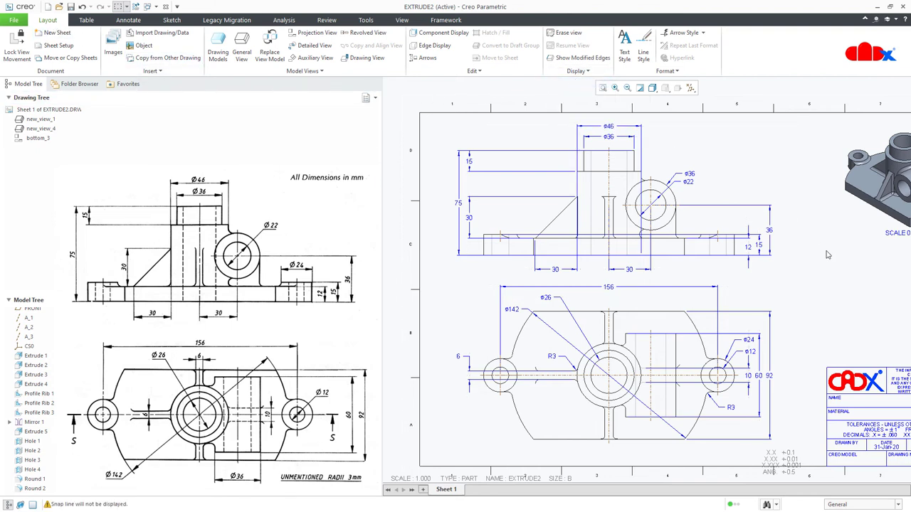
click(578, 70)
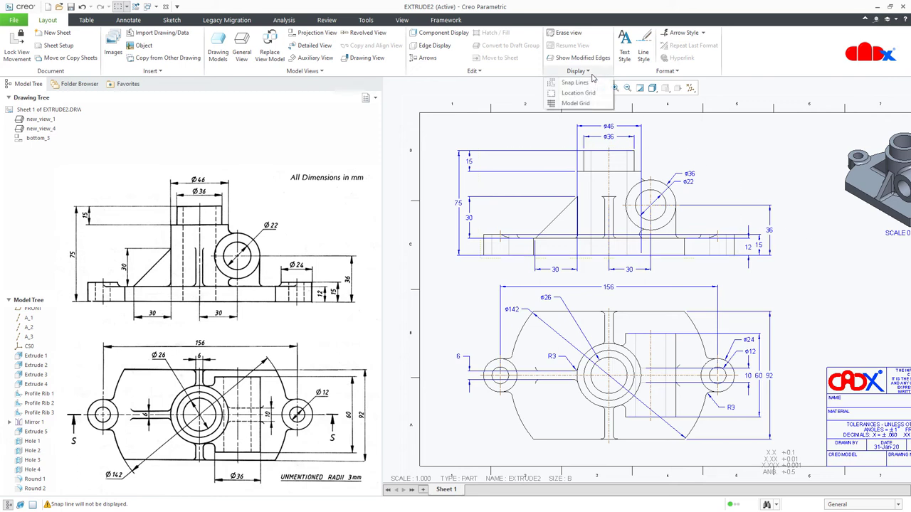
click(581, 84)
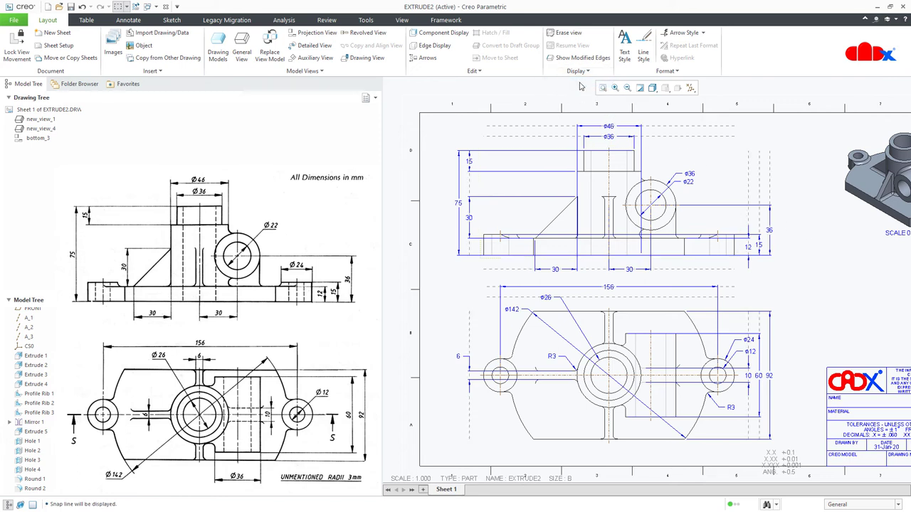
click(578, 71)
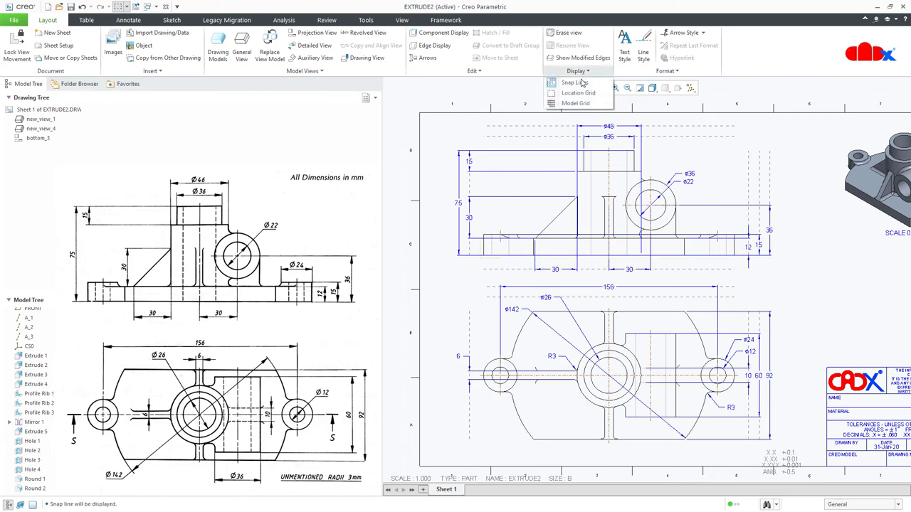
click(786, 149)
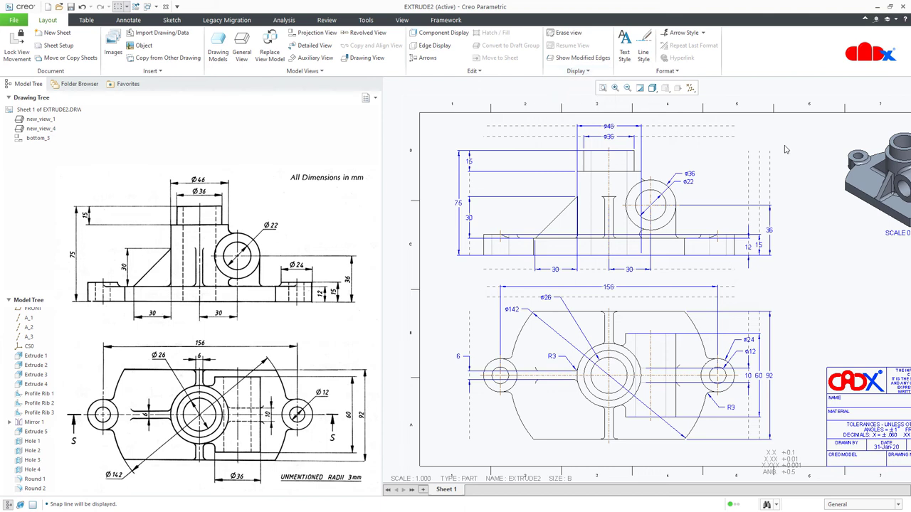
Reposition the front view's Ø36 dimension above Ø22 and flip the Ø22 dimension's arrows to the outside.
click(689, 174)
click(687, 182)
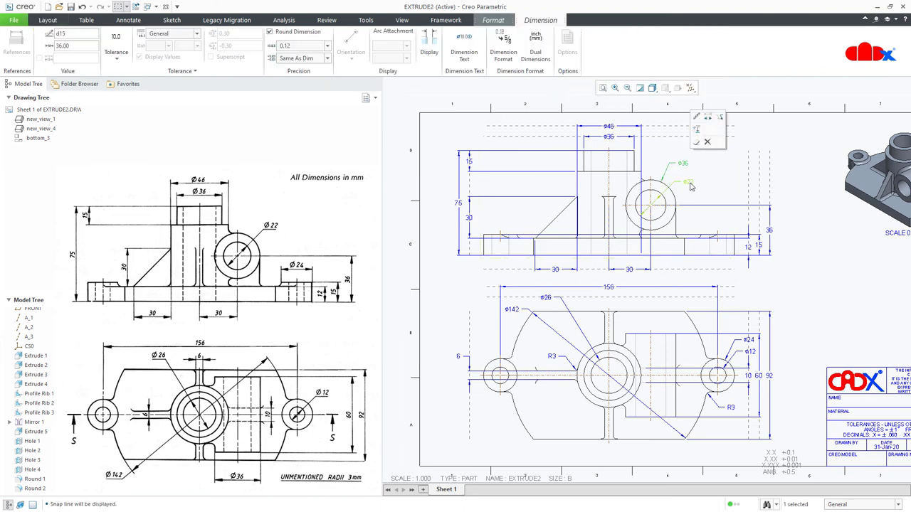
click(802, 212)
click(687, 166)
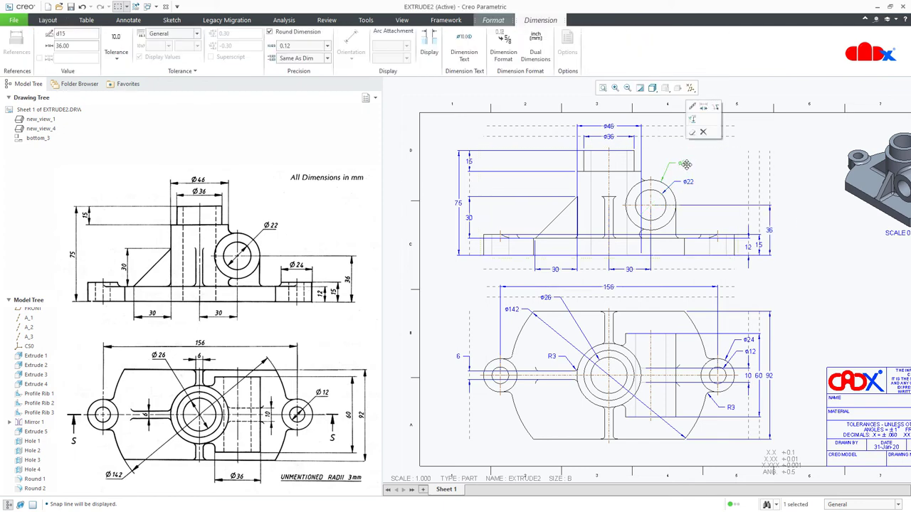
click(814, 235)
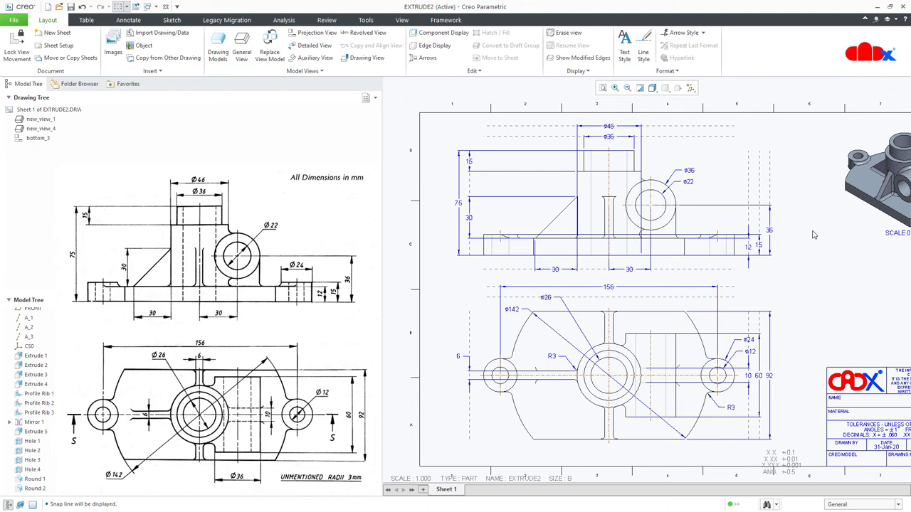
Preview the not yet shown model dimensions of the whole EXTRUDE2 part, cancel without adding any and refit the sheet.
click(133, 22)
click(177, 52)
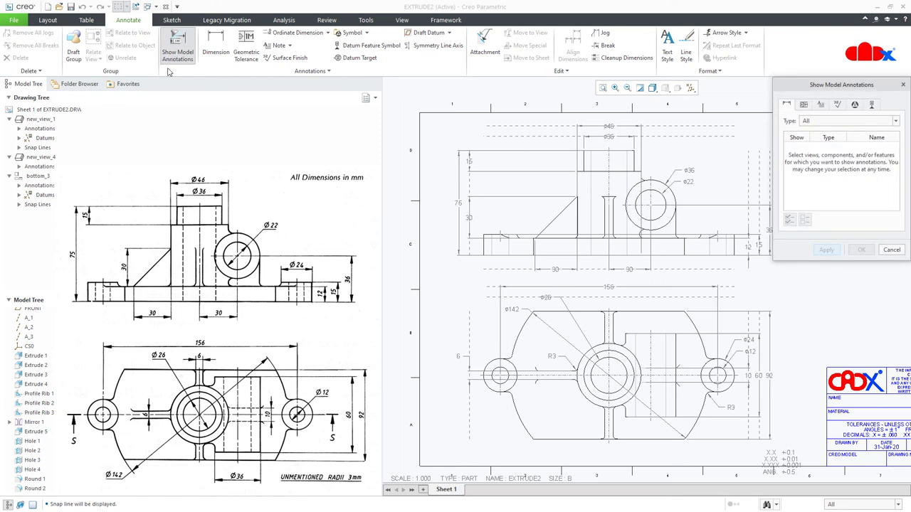
scroll(28, 349, up, 2)
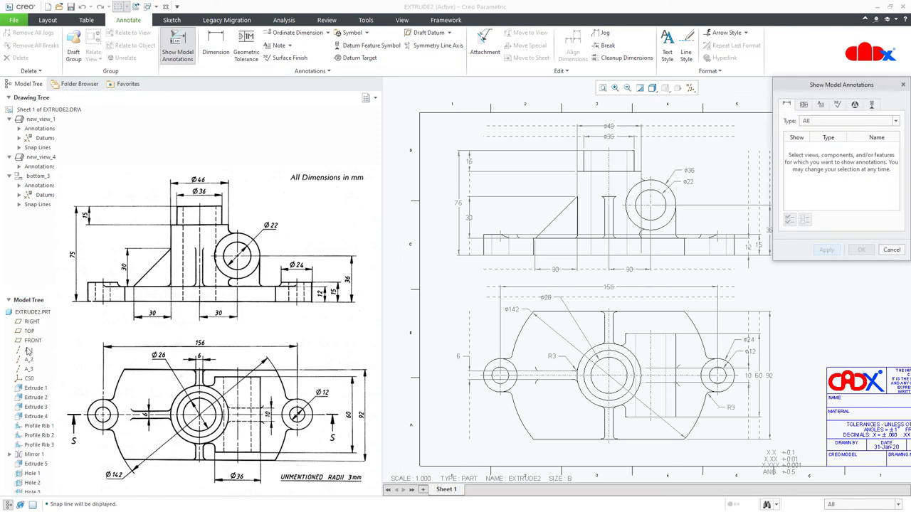
click(31, 312)
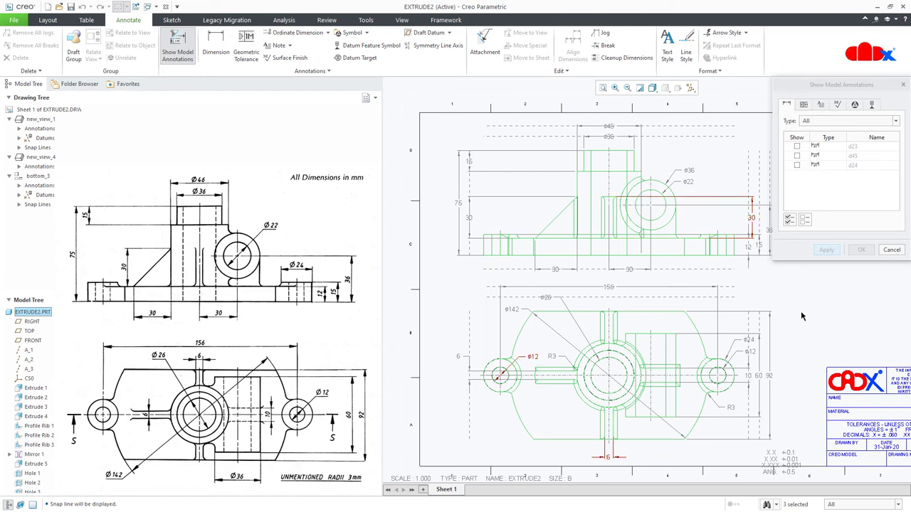
middle_drag(801, 317, 761, 294)
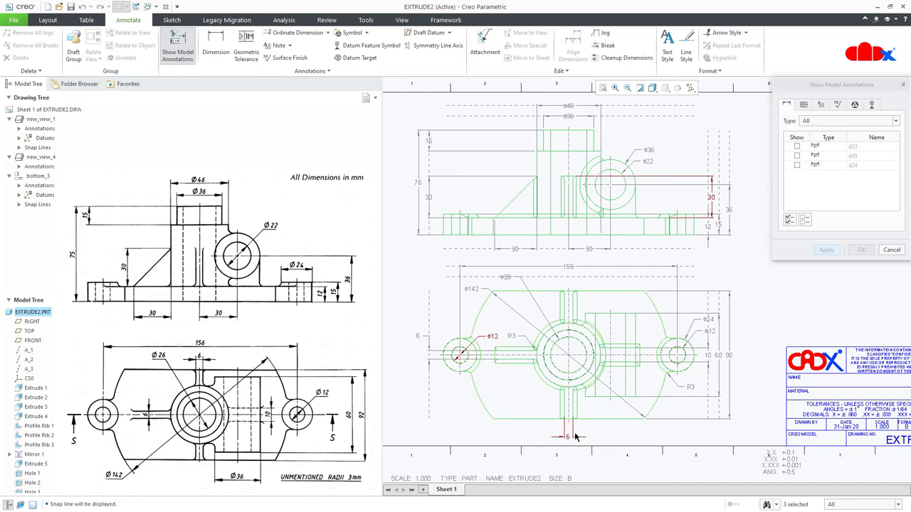
click(891, 250)
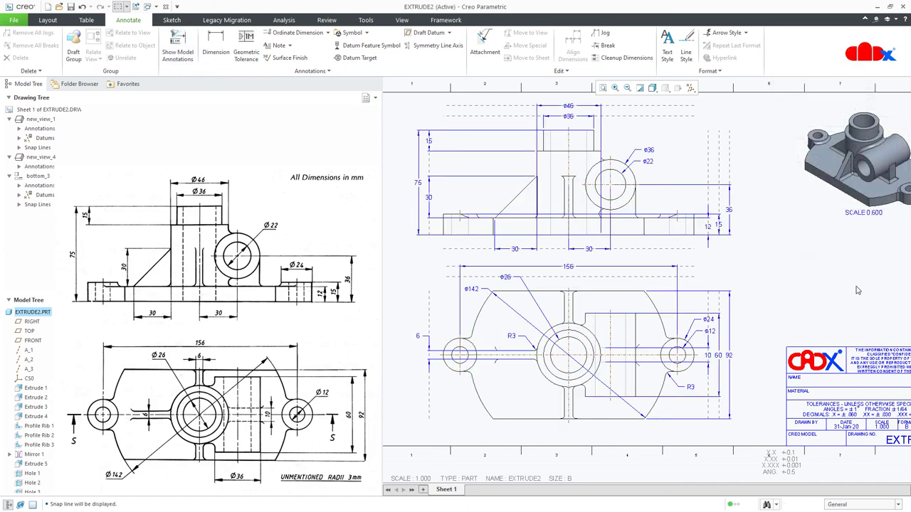
key(ctrl+d)
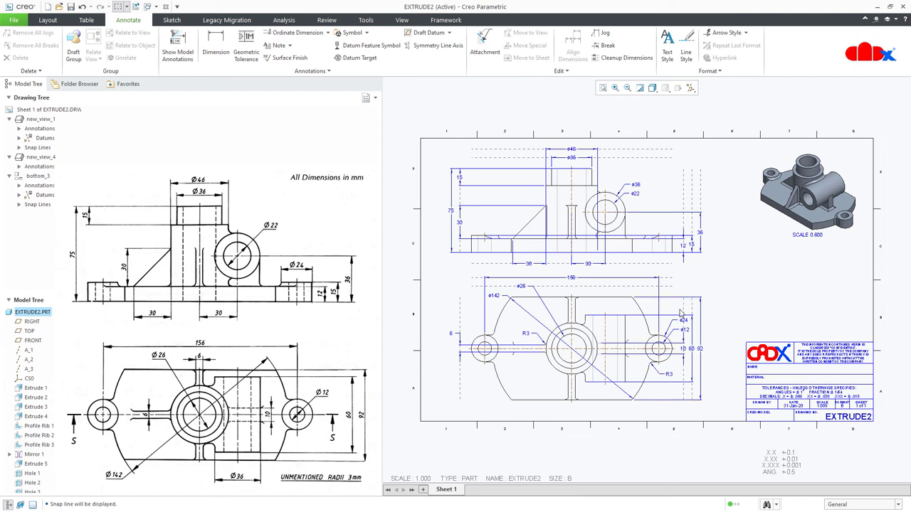
Export the drawing as the PDF file extrude2, checking and accepting the general and content export settings.
click(17, 21)
mouse_move(20, 88)
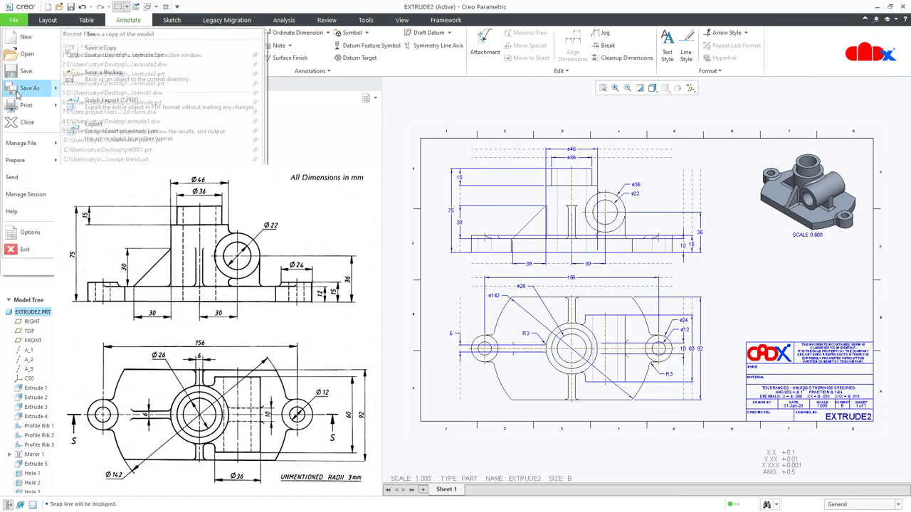
click(93, 126)
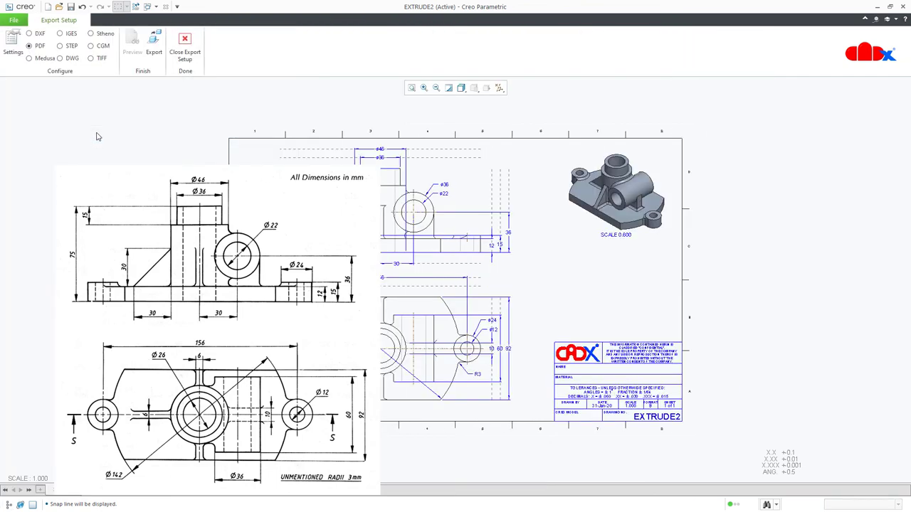
middle_drag(99, 137, 287, 136)
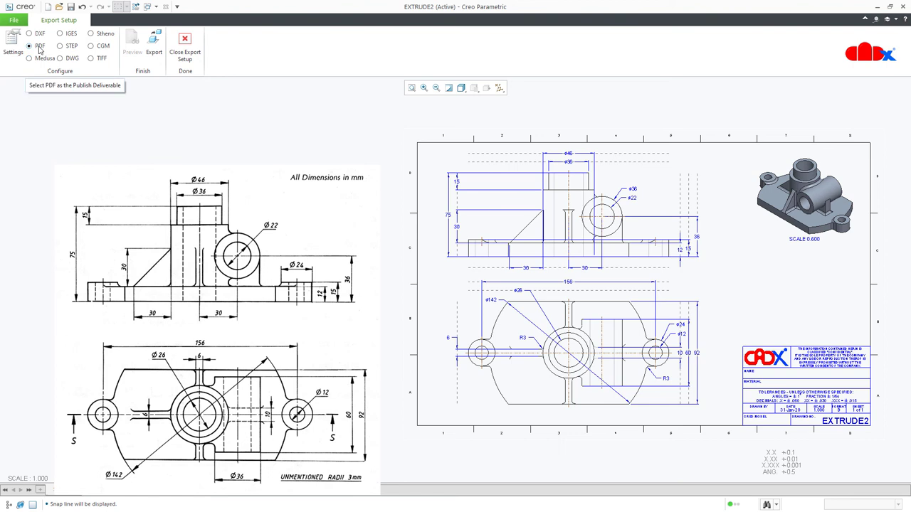
click(13, 43)
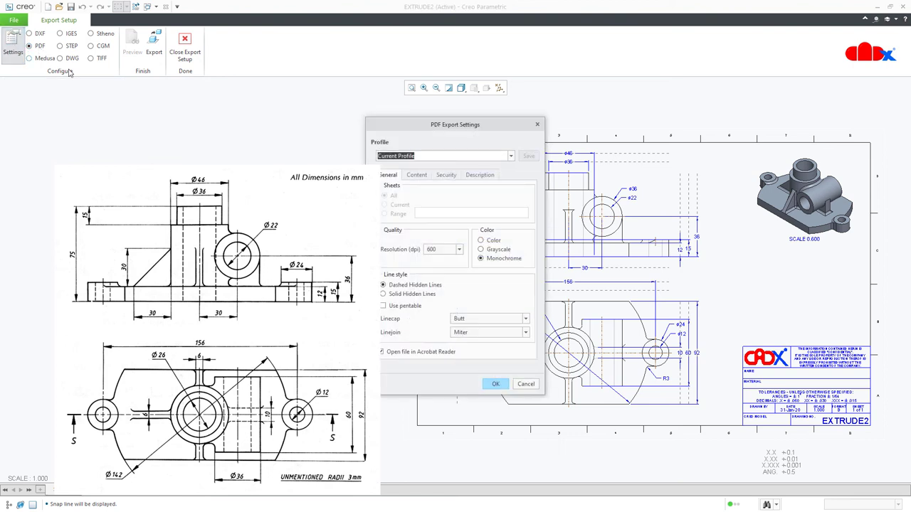
drag(384, 126, 476, 129)
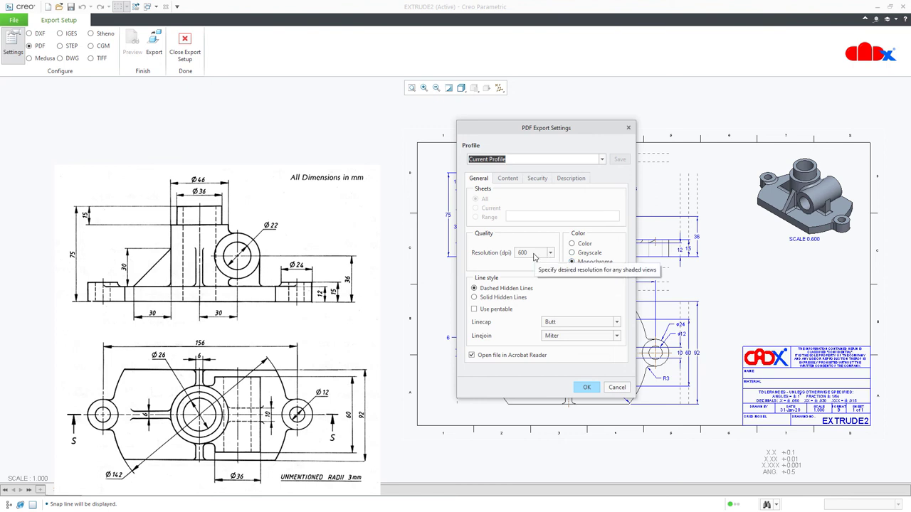
click(512, 181)
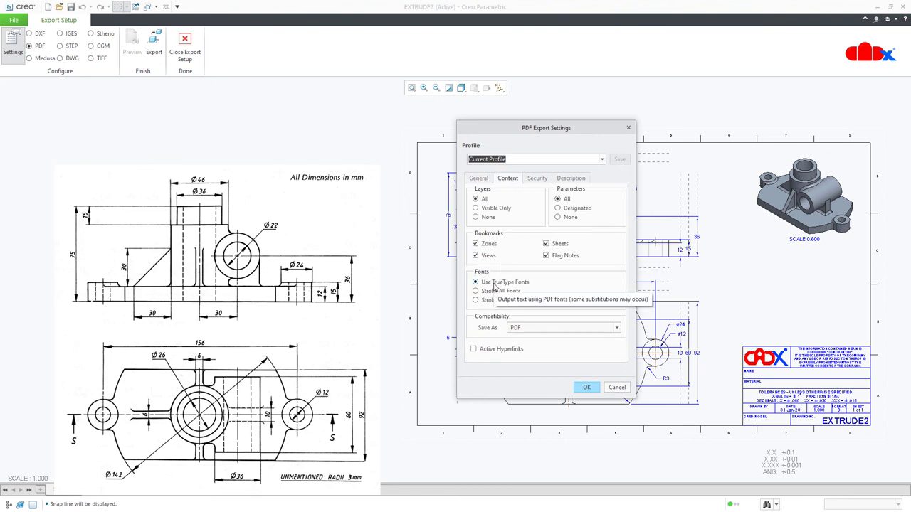
click(586, 388)
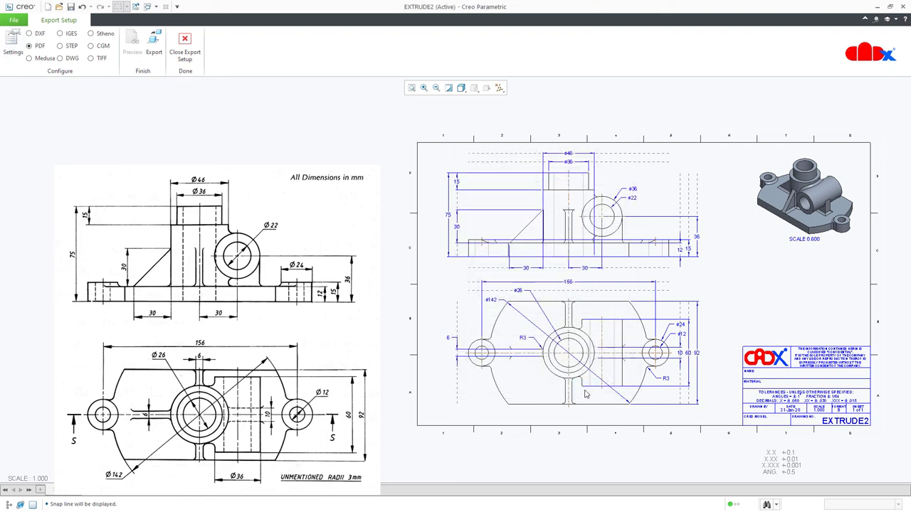
click(155, 49)
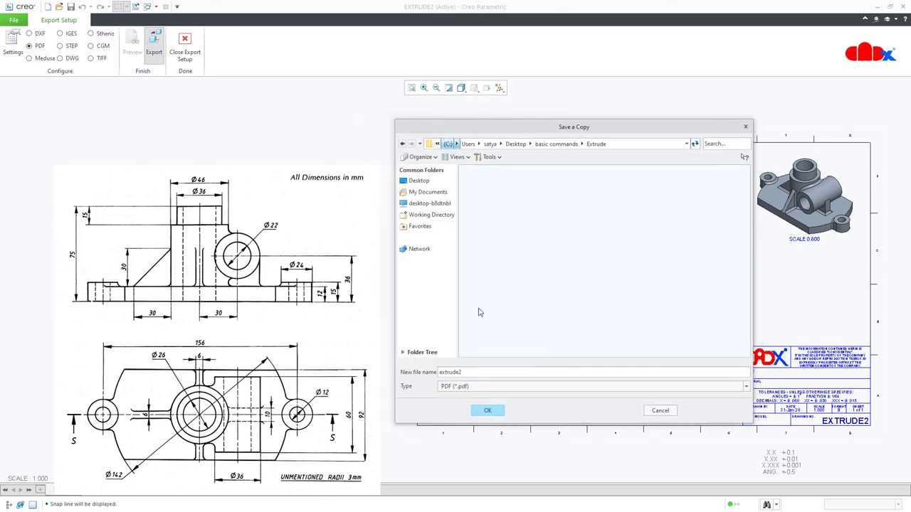
click(496, 411)
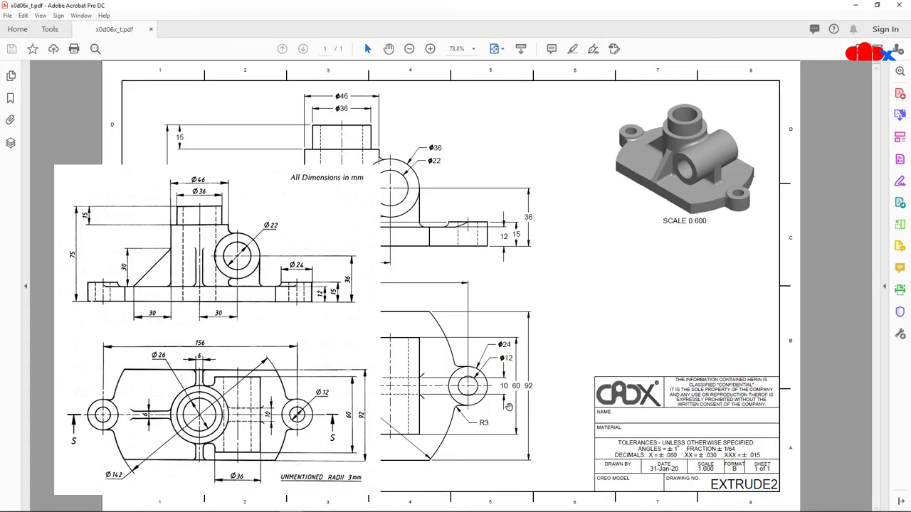
Place the exported PDF beside the reference picture, examine its views and dimensions up close, and close the PDF.
click(875, 7)
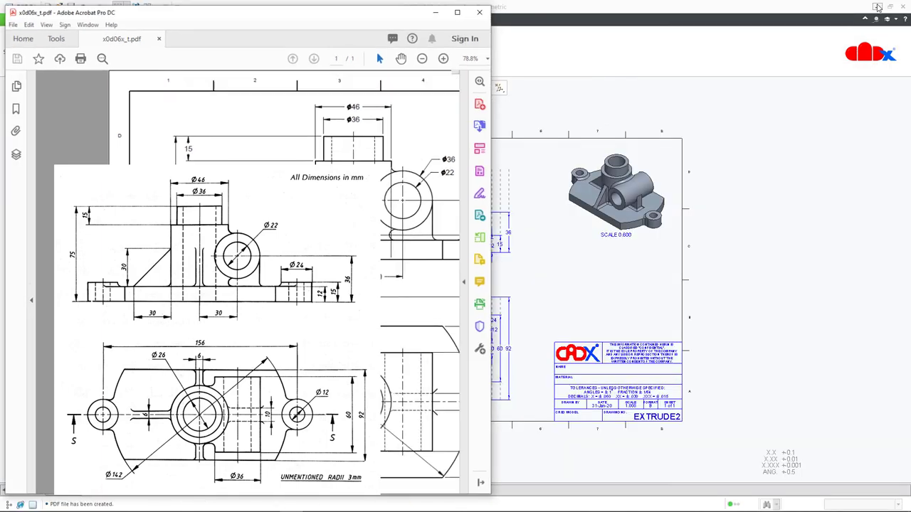
drag(363, 17, 735, 32)
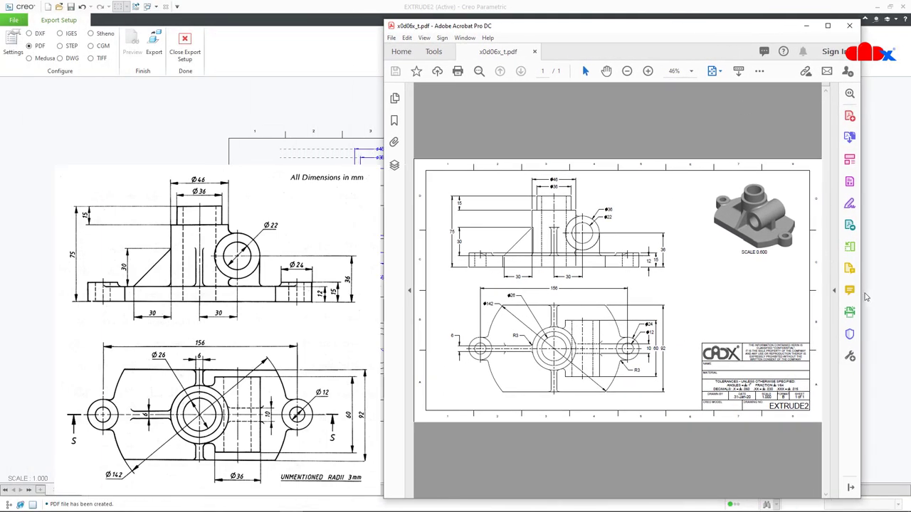
drag(861, 292, 910, 292)
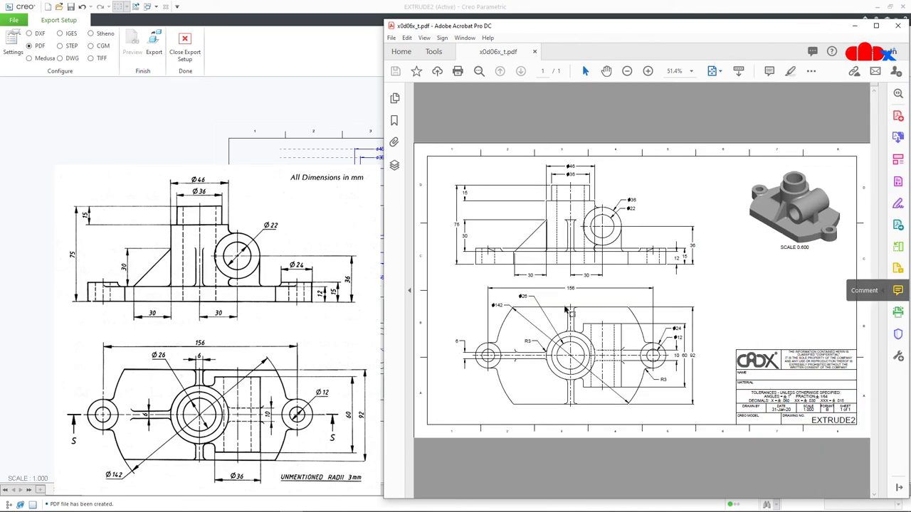
ctrl+scroll(554, 307, up, 3)
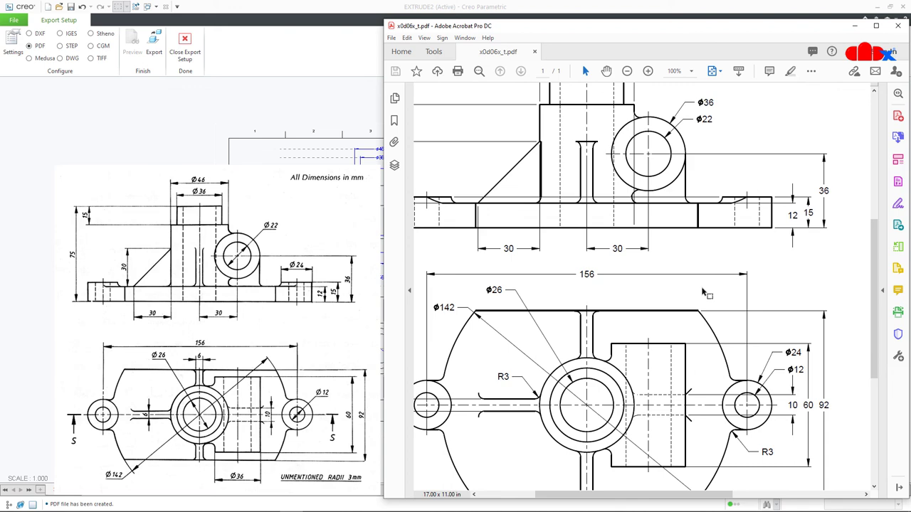
ctrl+scroll(703, 292, down, 3)
ctrl+scroll(501, 296, up, 2)
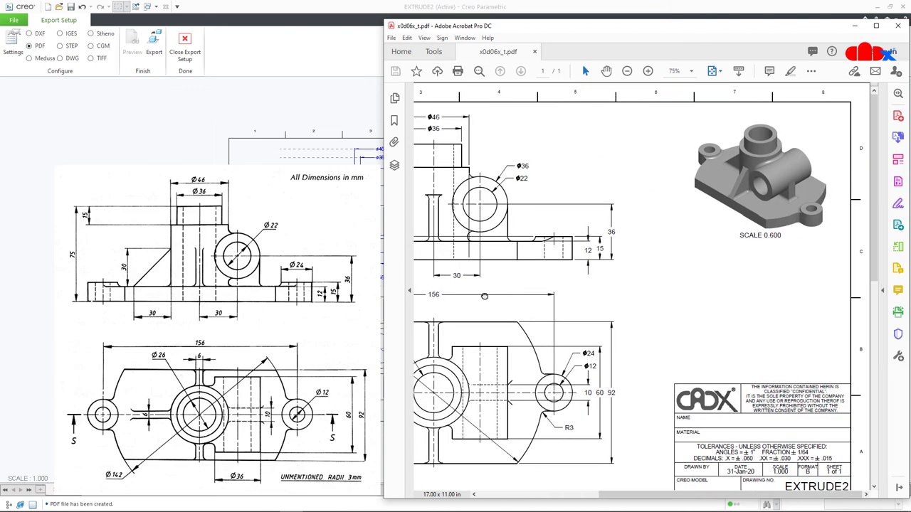
drag(485, 296, 733, 291)
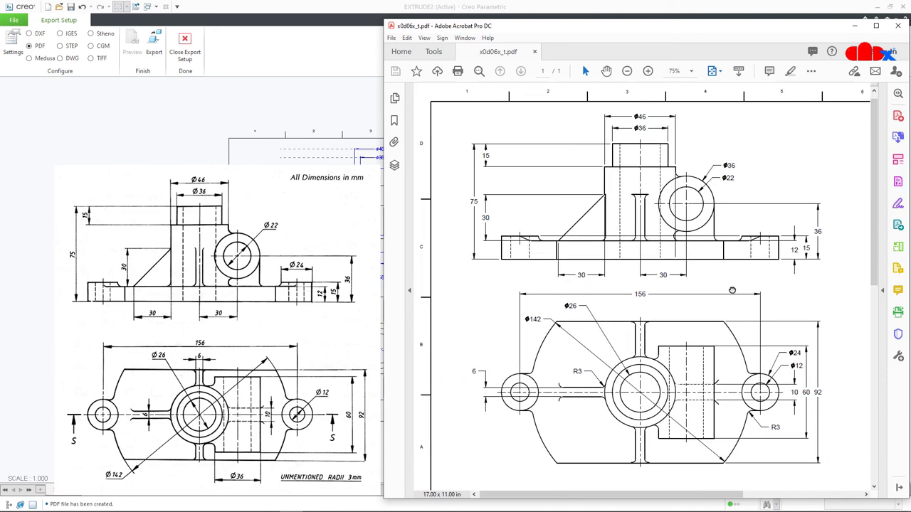
click(898, 25)
Leave the export setup, refit the sheet and hide all snap lines in the drawing.
click(190, 57)
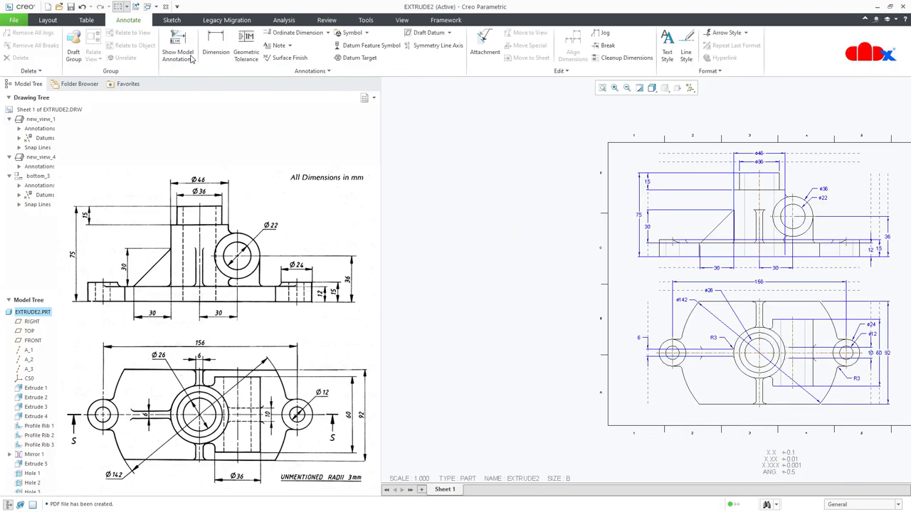
click(602, 87)
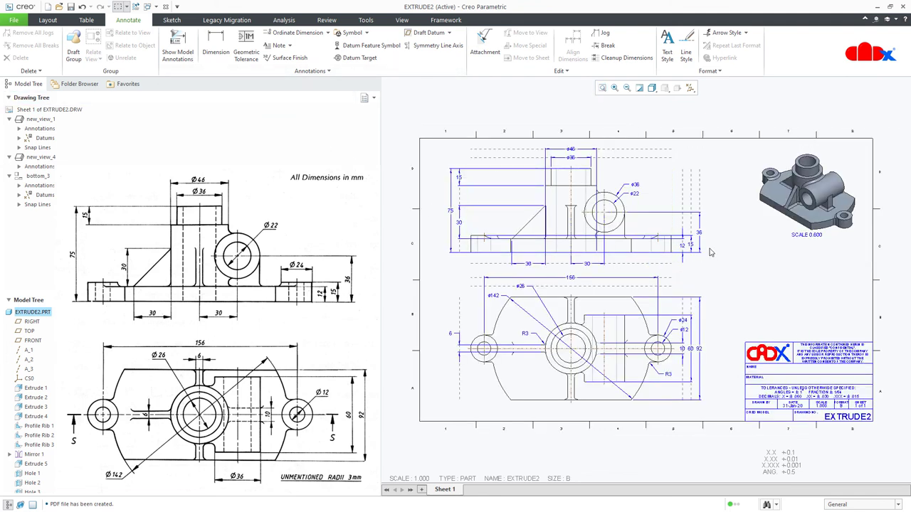
click(48, 20)
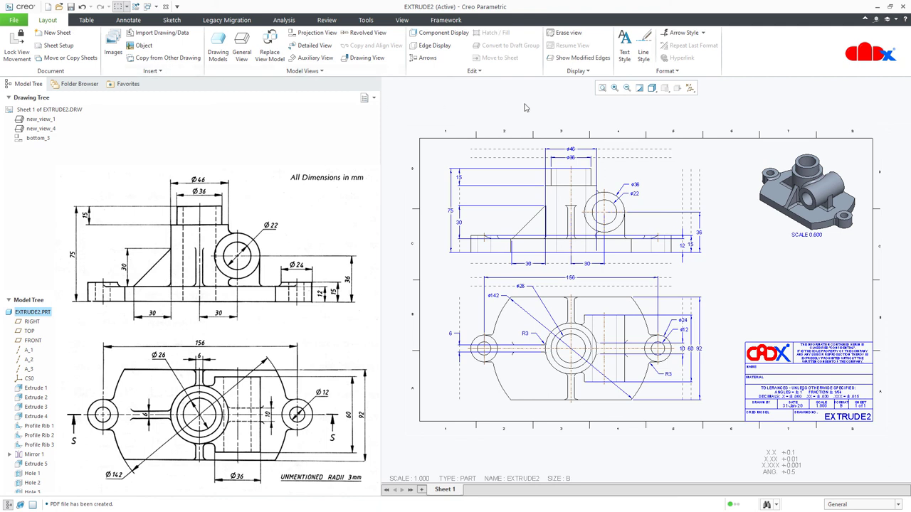
click(578, 70)
click(566, 82)
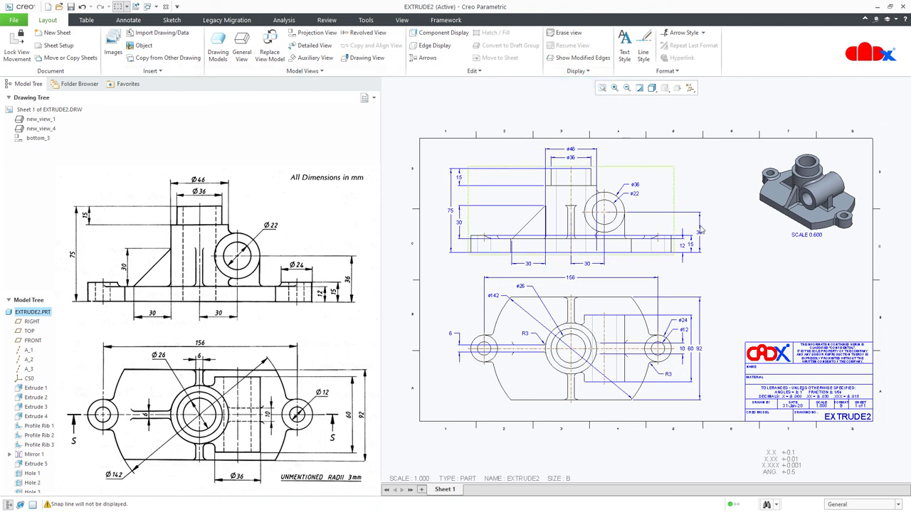